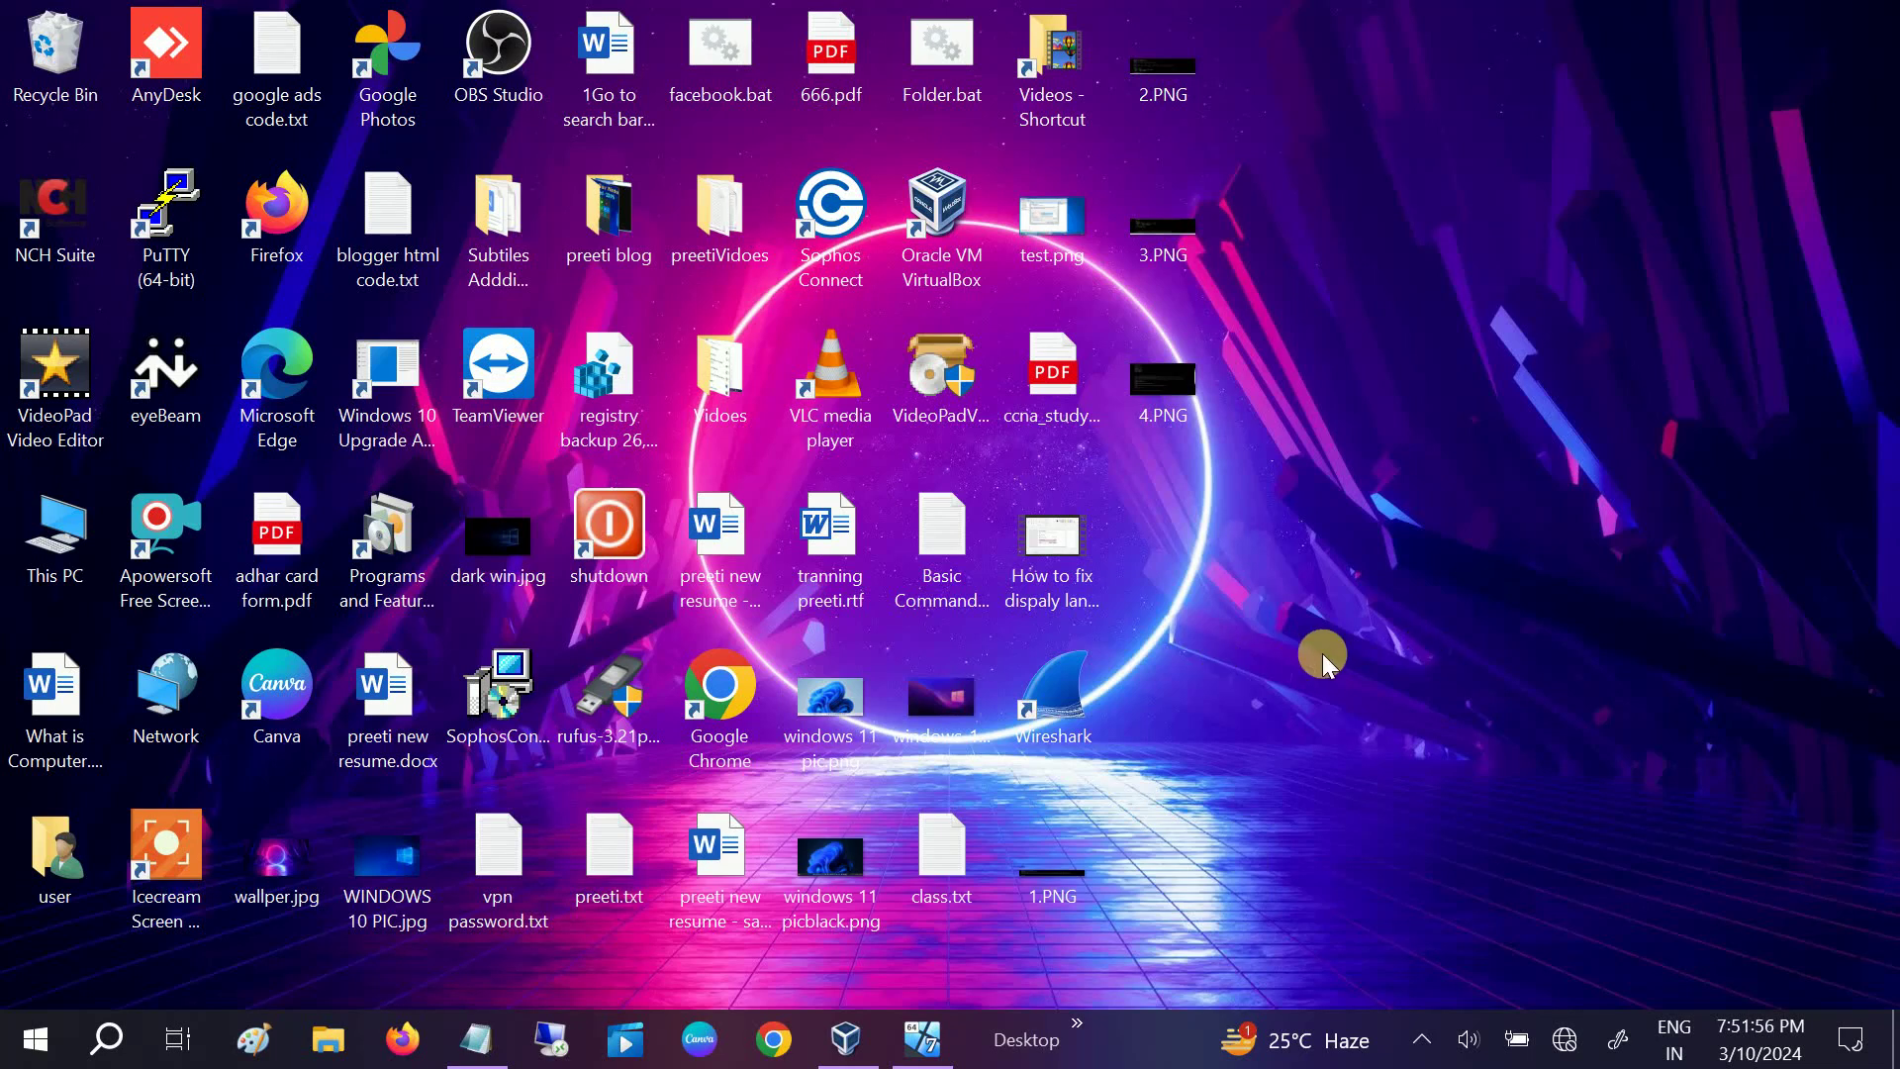
# Check the network status and adapter list, which shows four adapters but no Wi-Fi, then close it.
pyautogui.click(1566, 1039)
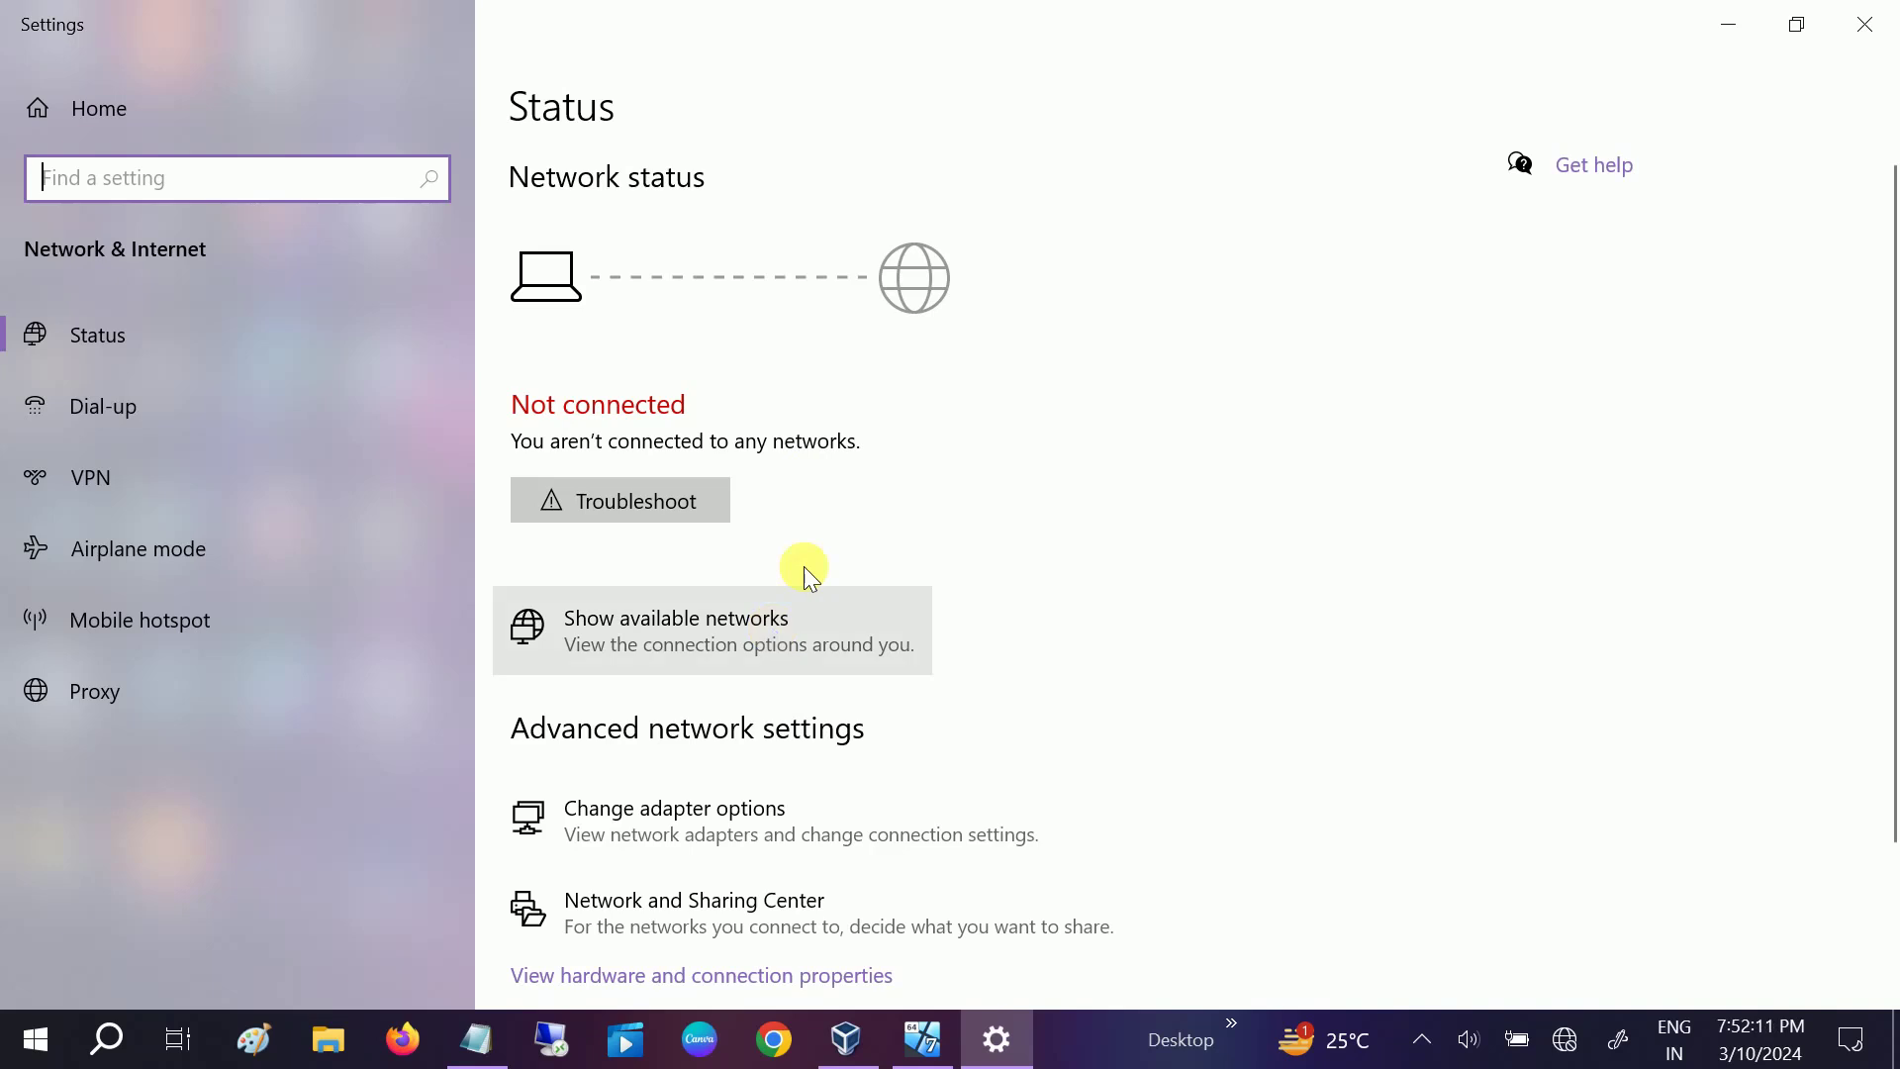
pyautogui.click(723, 835)
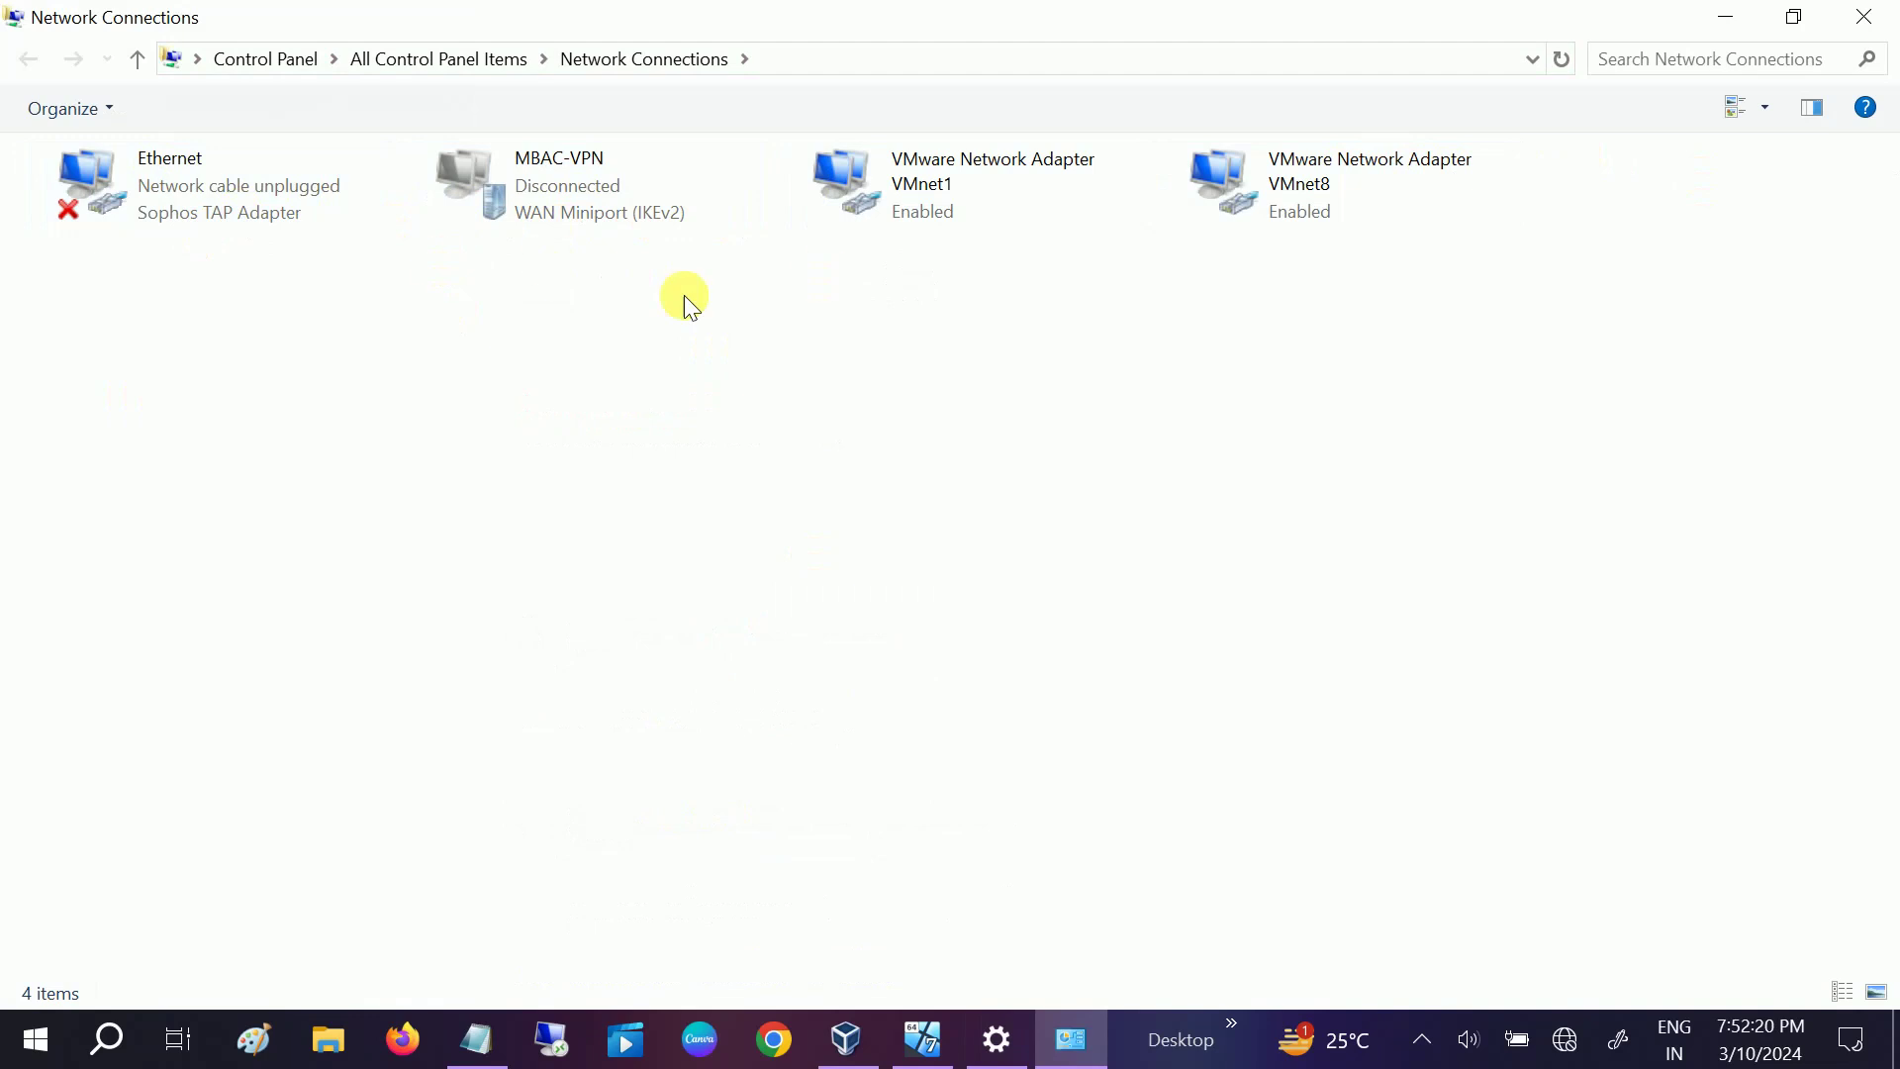
pyautogui.click(1866, 16)
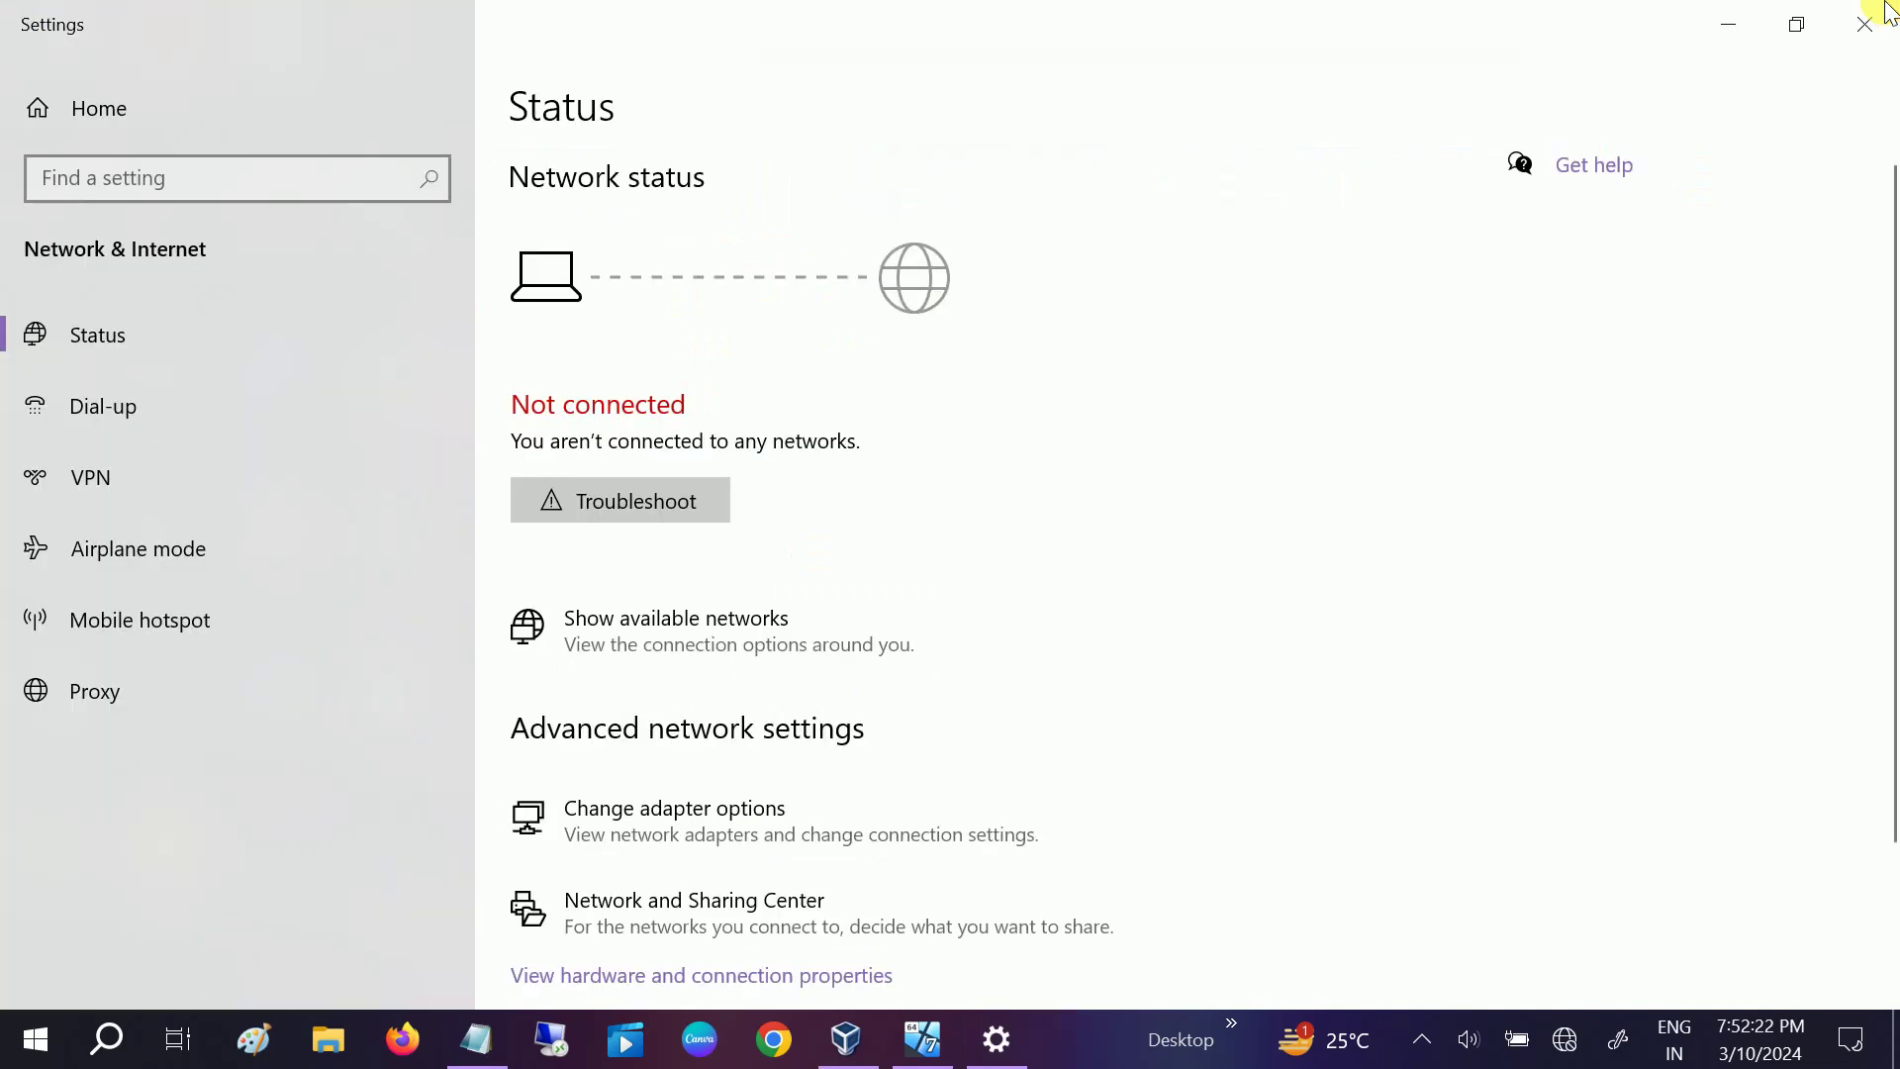
# Close Settings, launch Device Manager by searching 'devi', and maximize its window.
pyautogui.click(1883, 8)
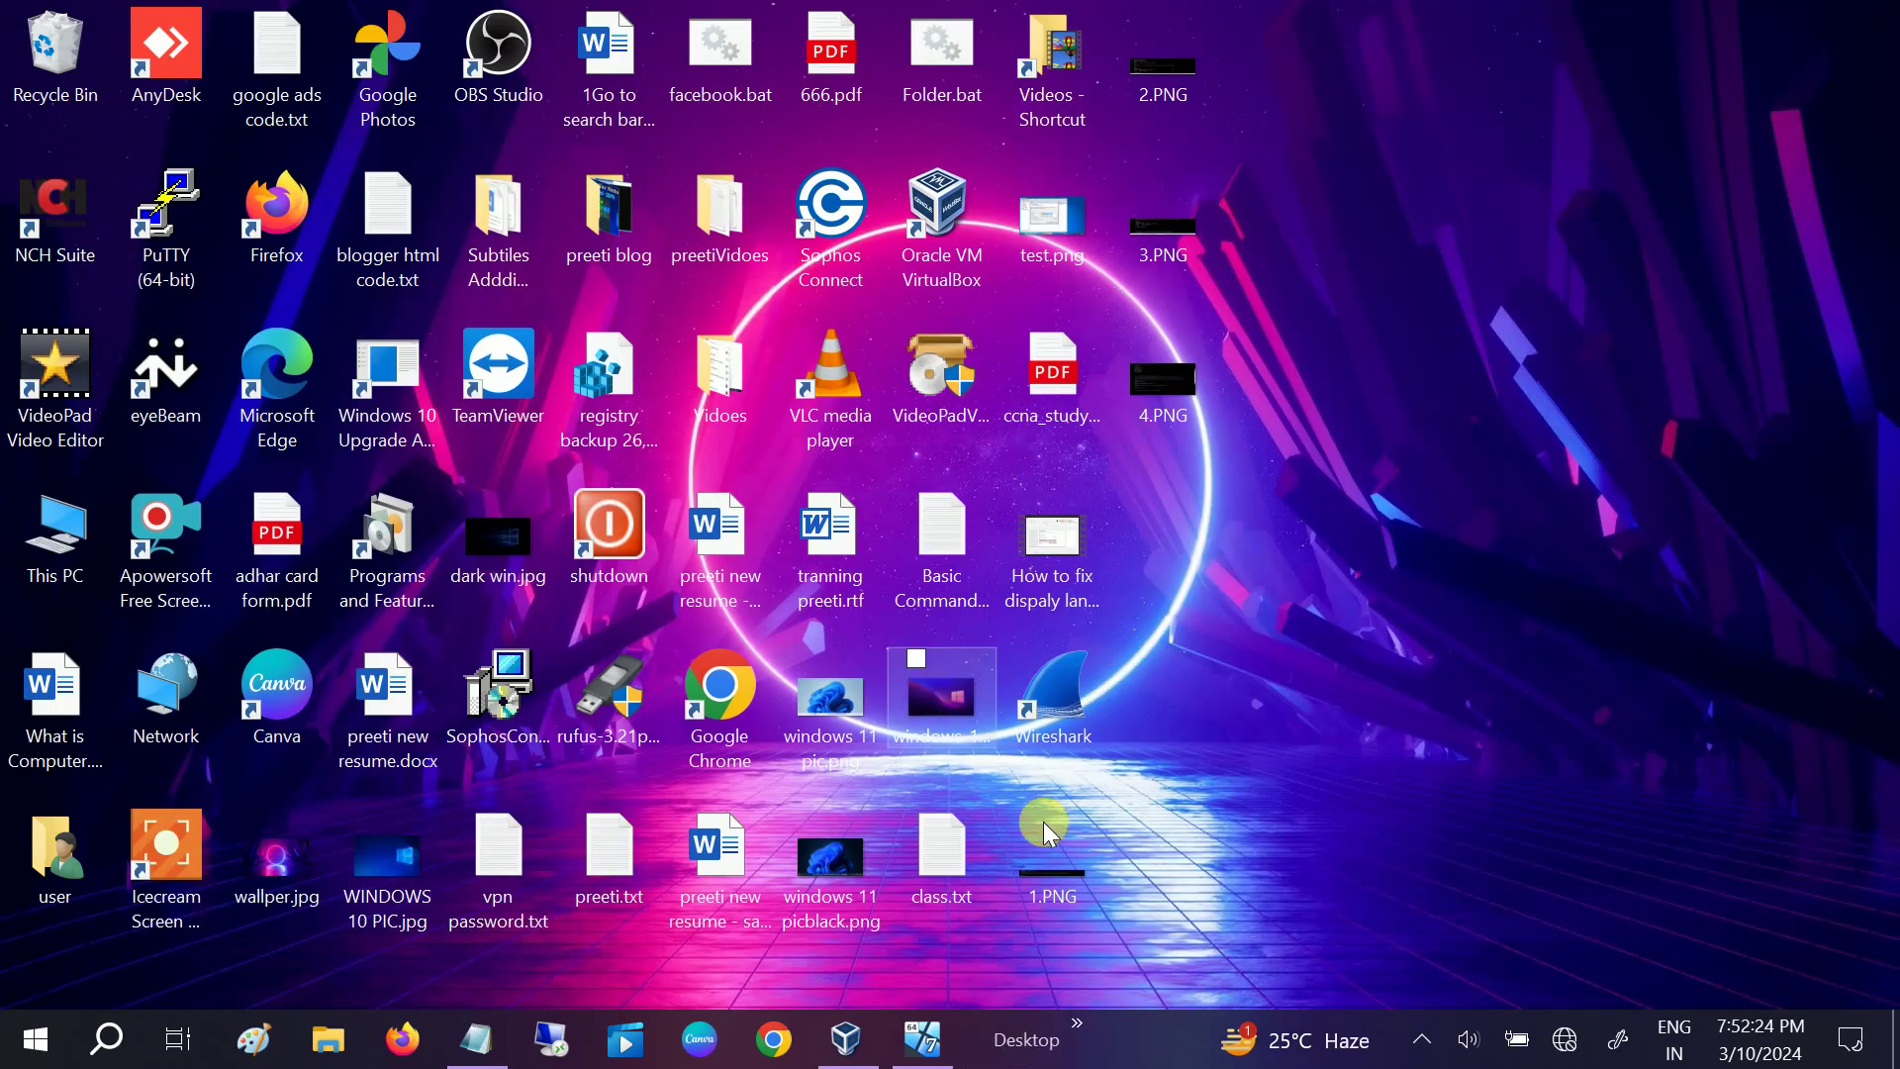
pyautogui.click(109, 1044)
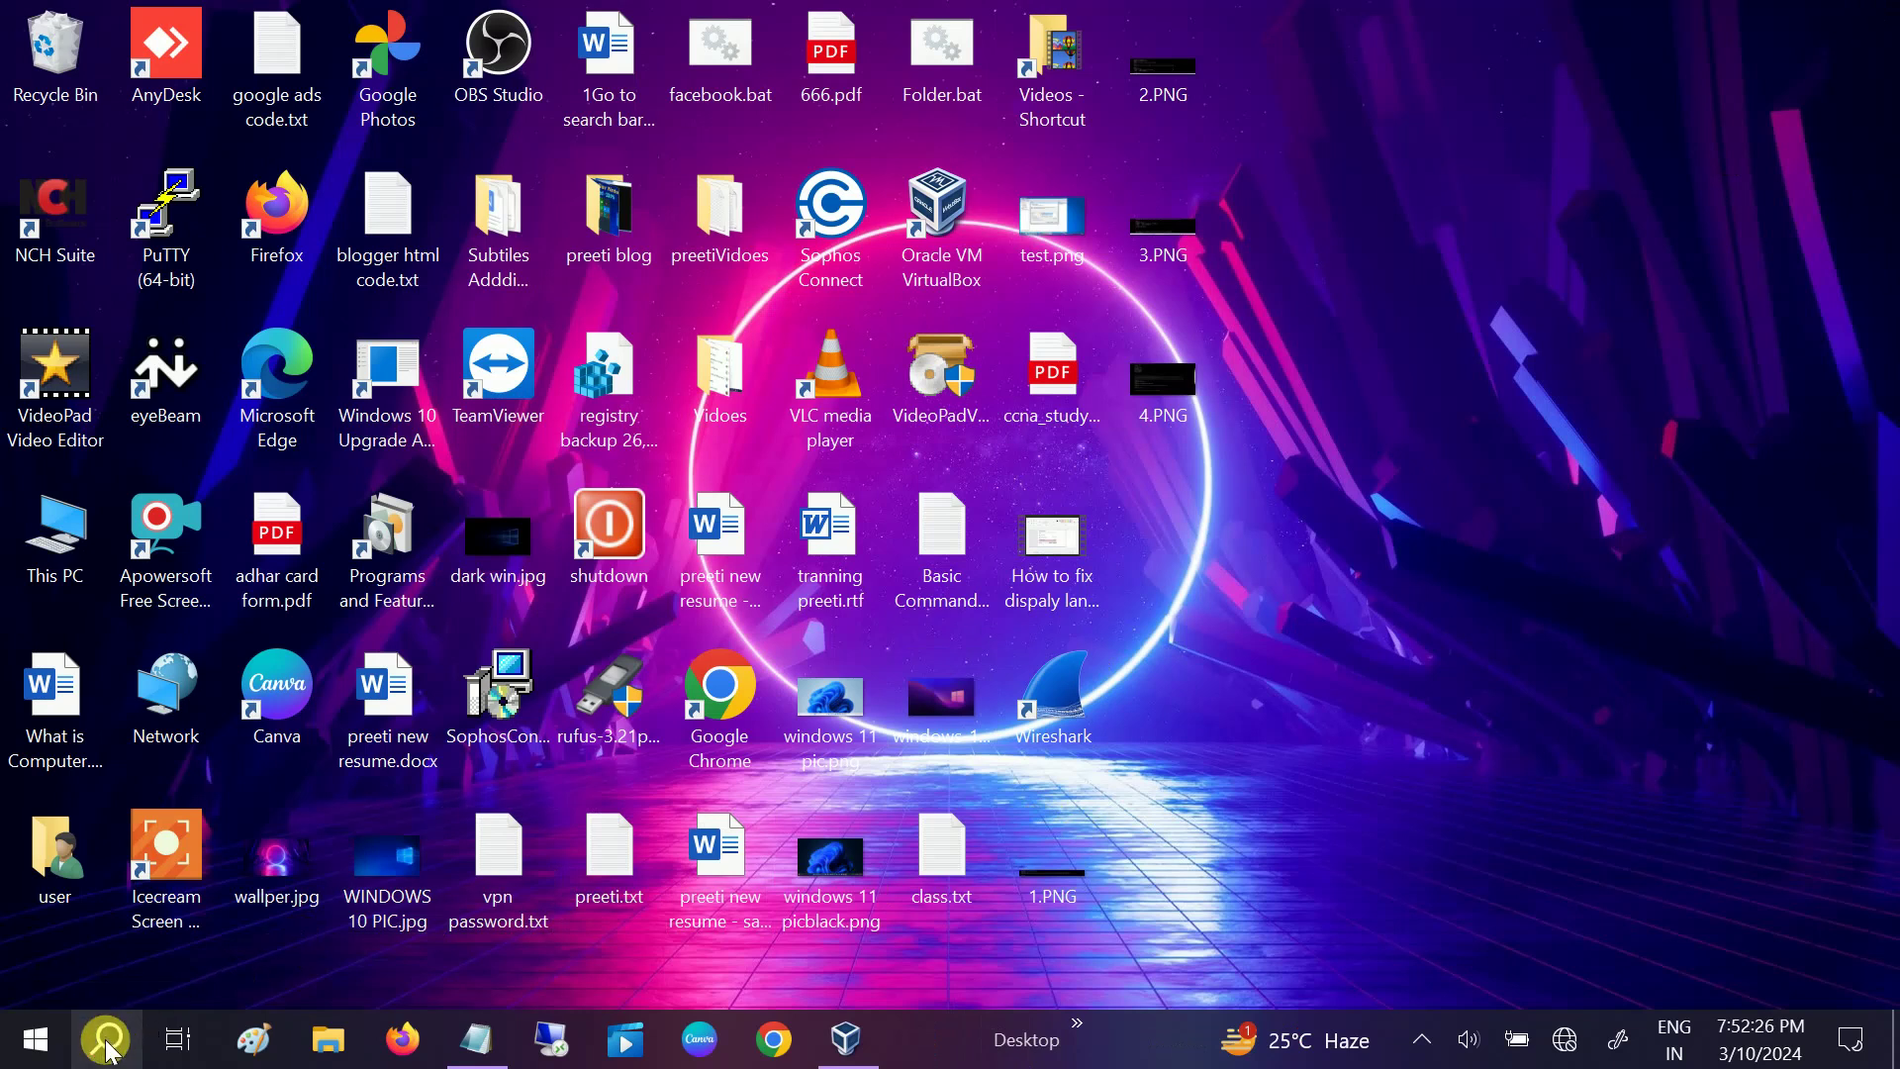
pyautogui.write('dev')
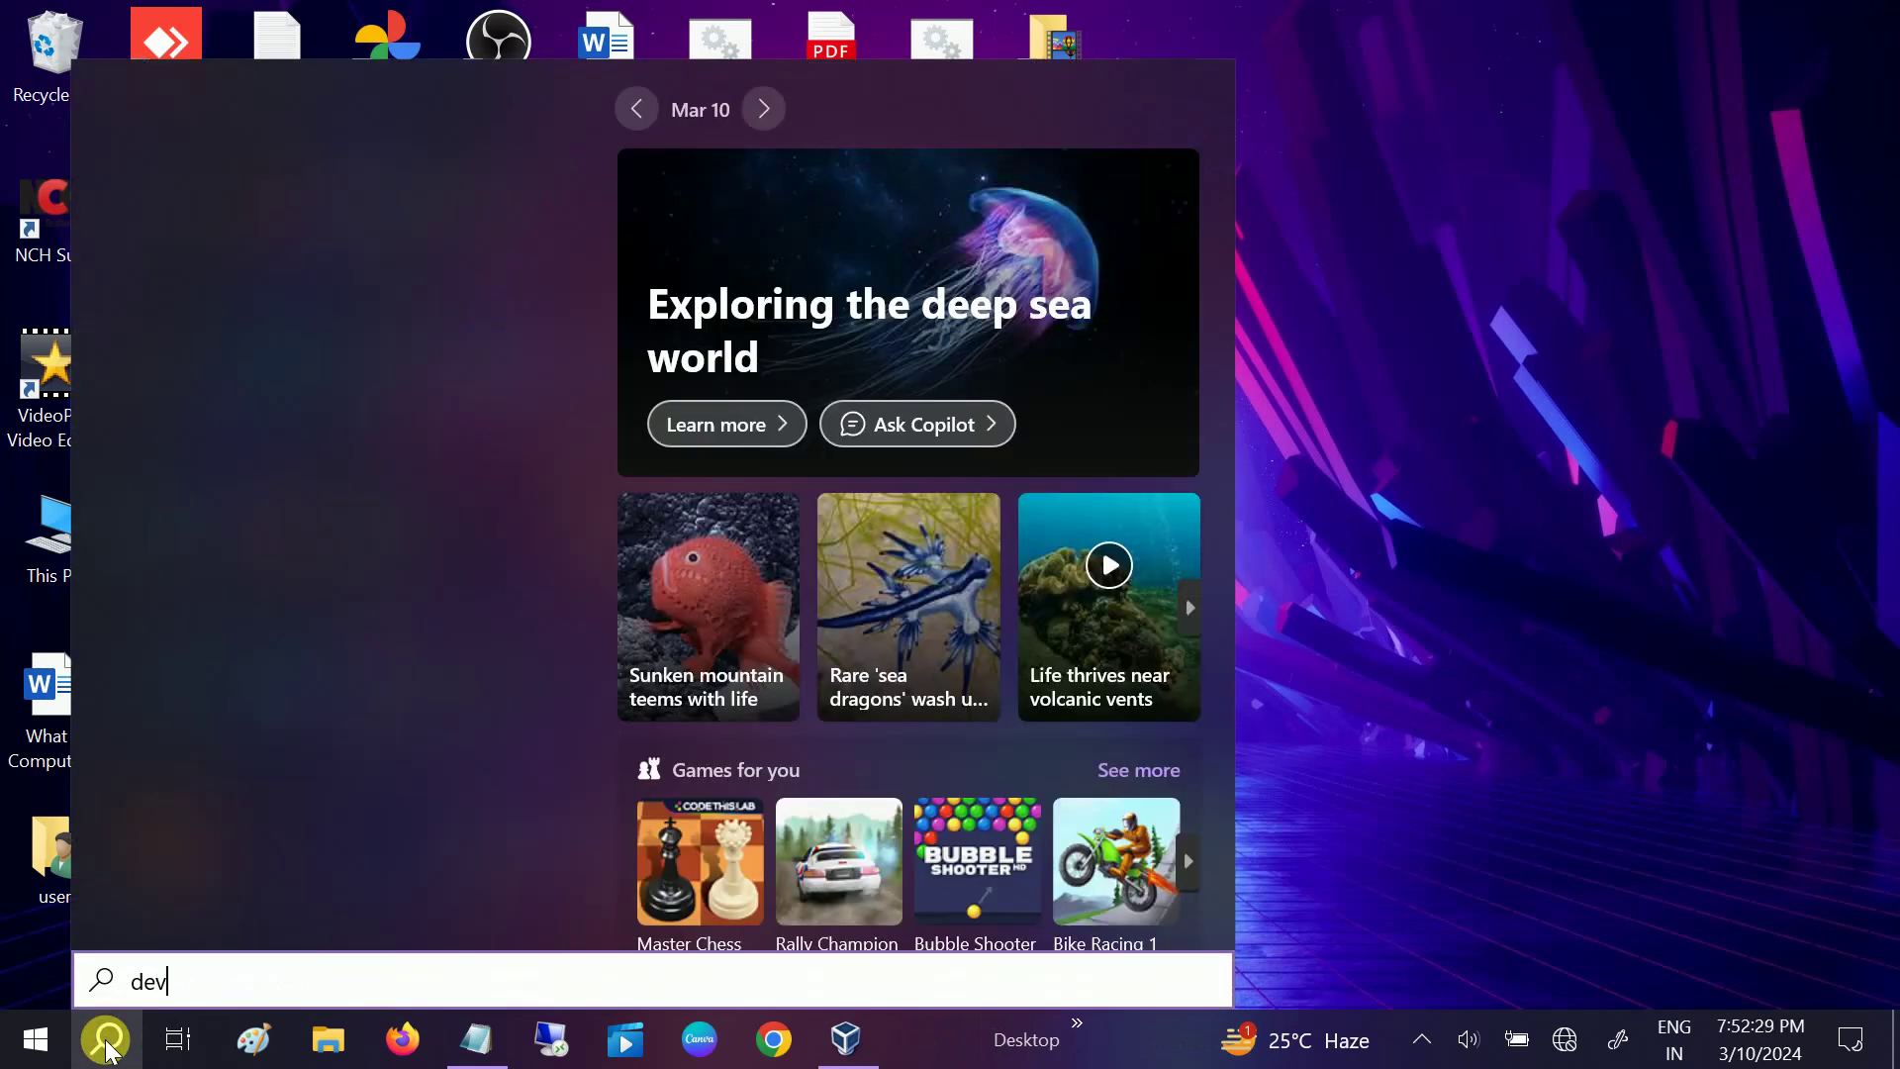
pyautogui.write('i')
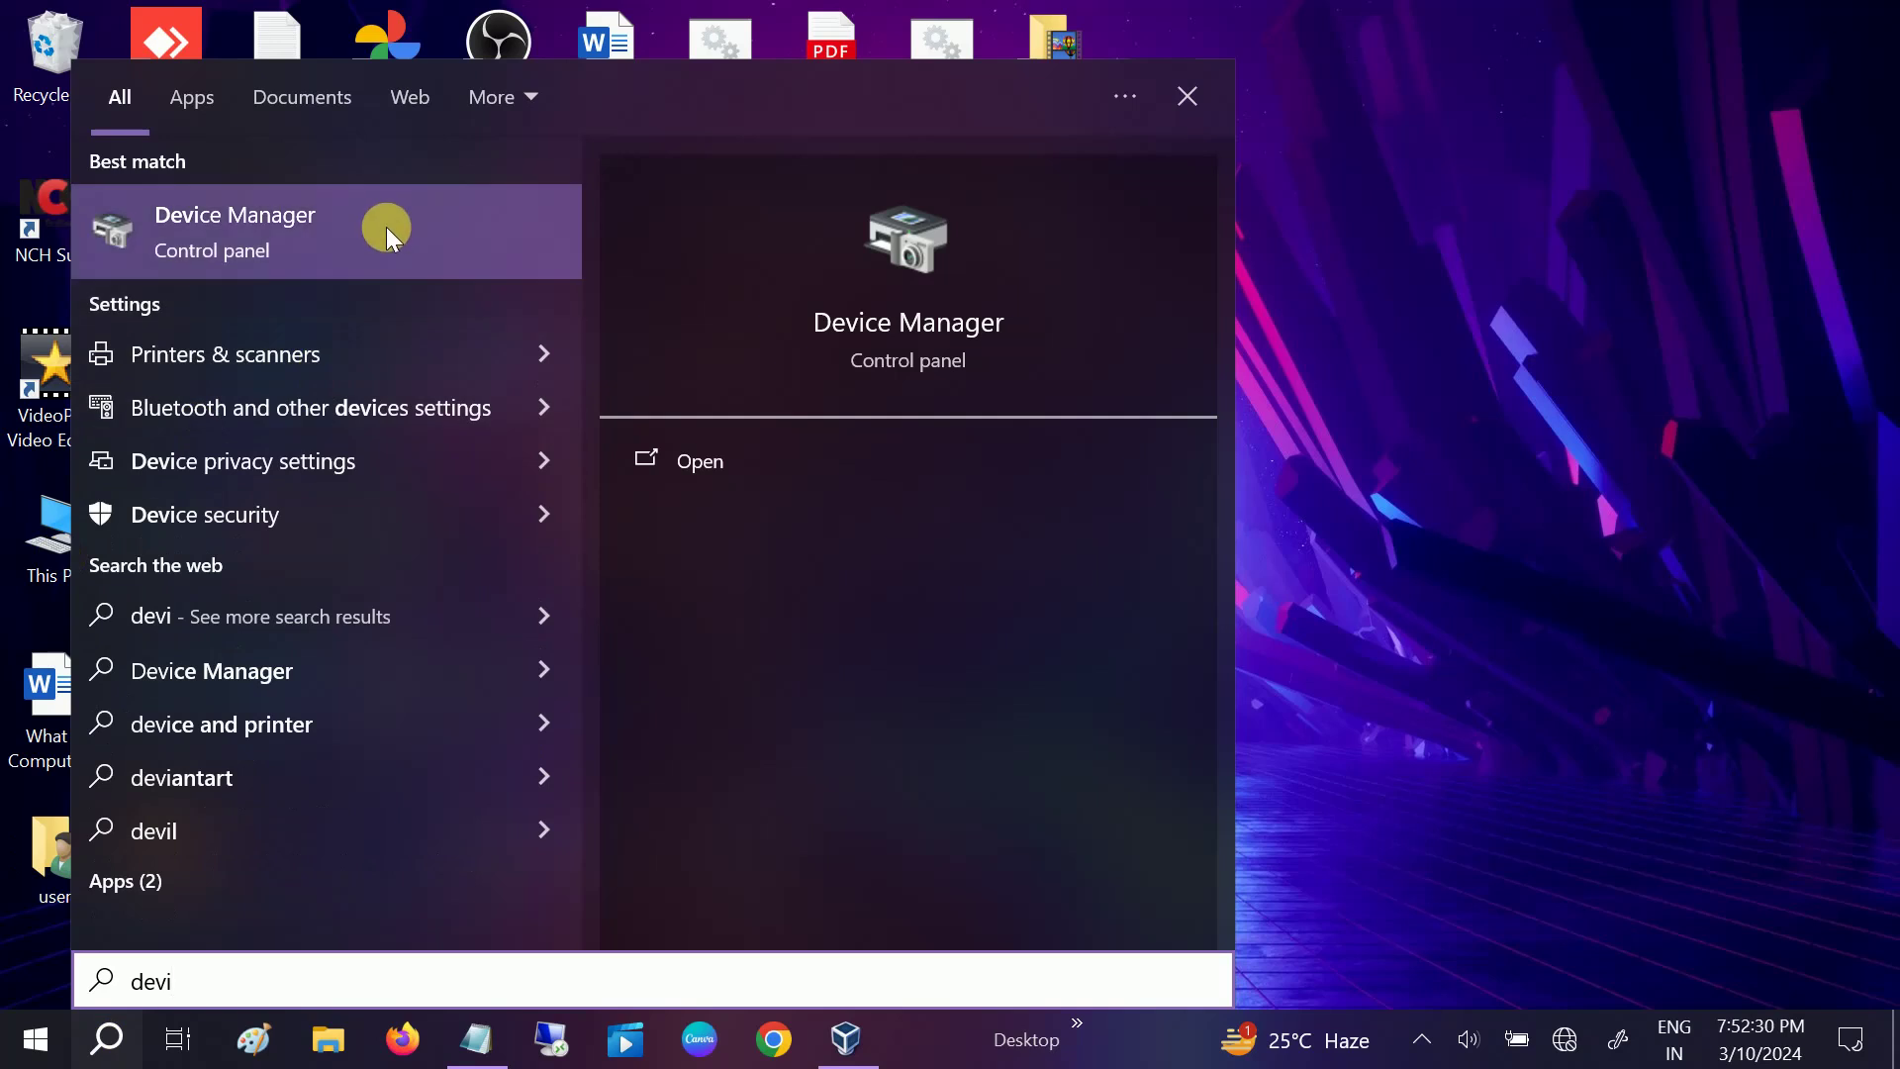
pyautogui.click(382, 227)
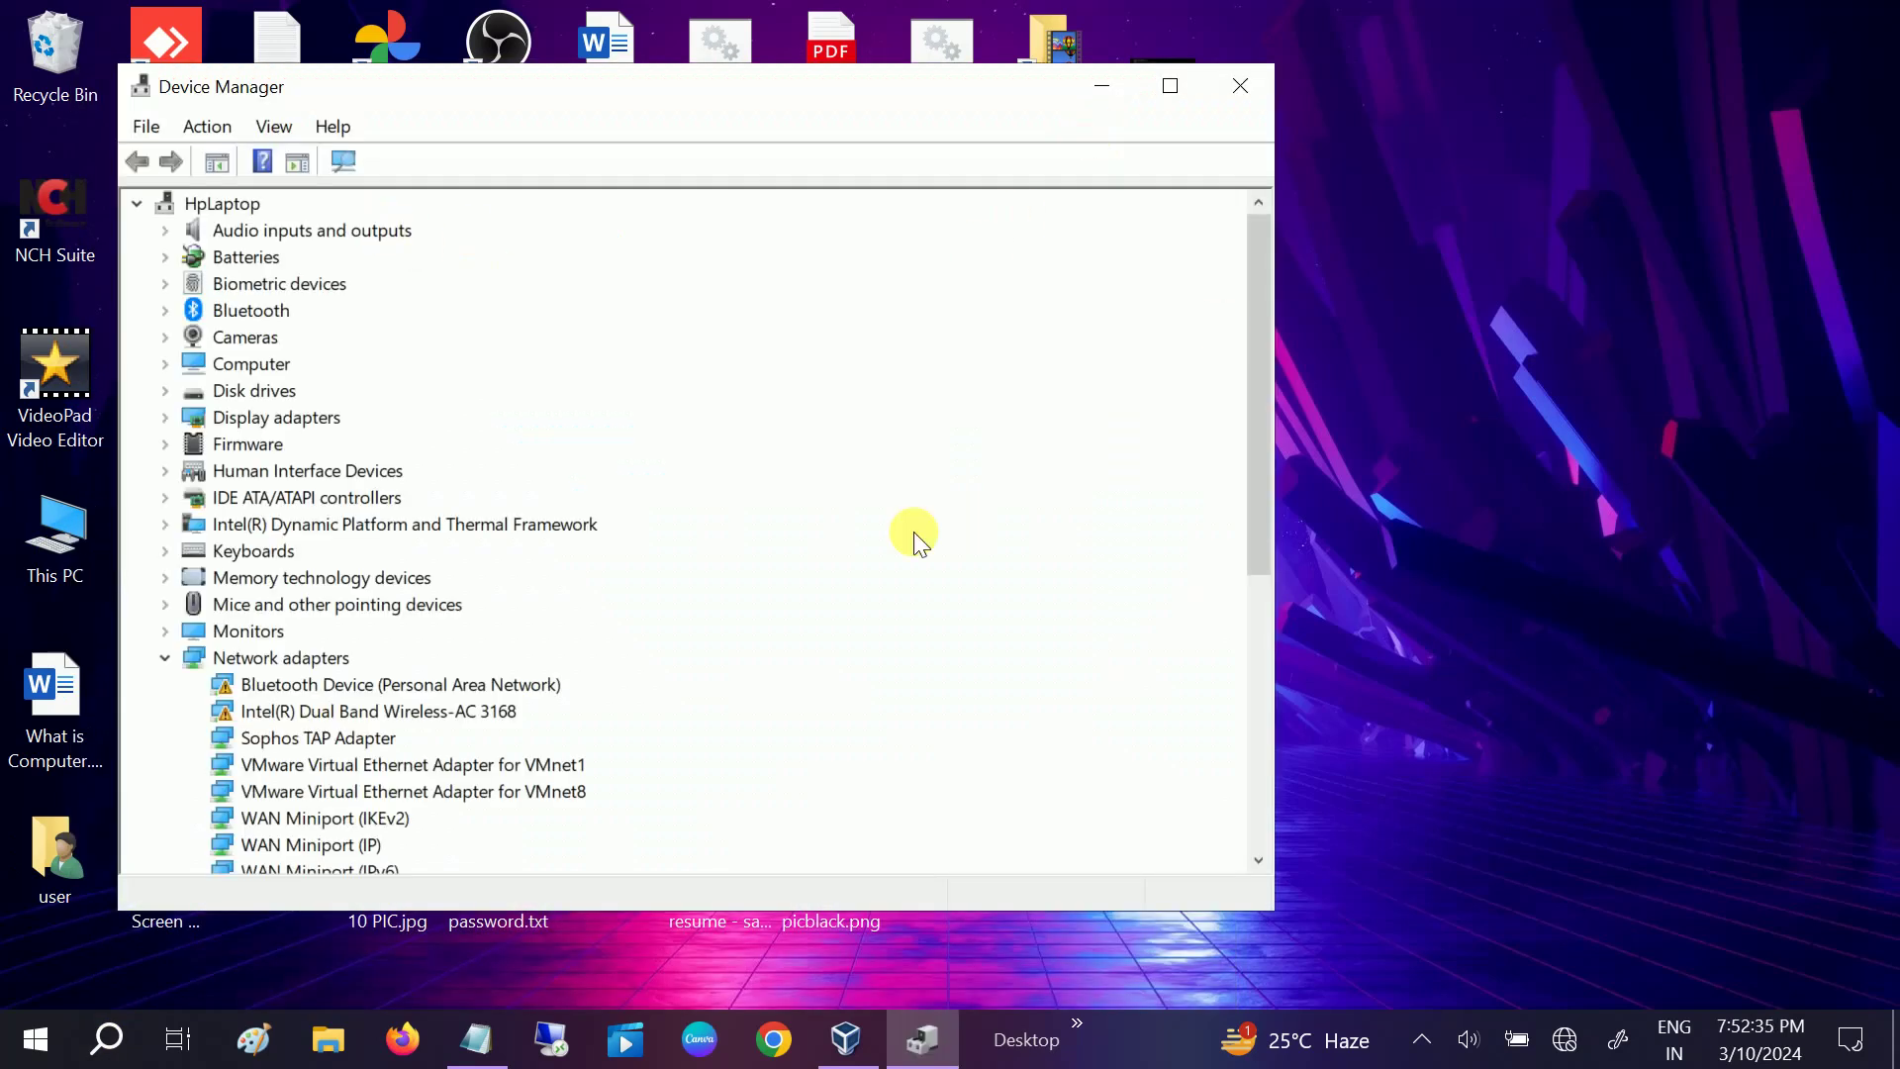
pyautogui.click(1561, 1047)
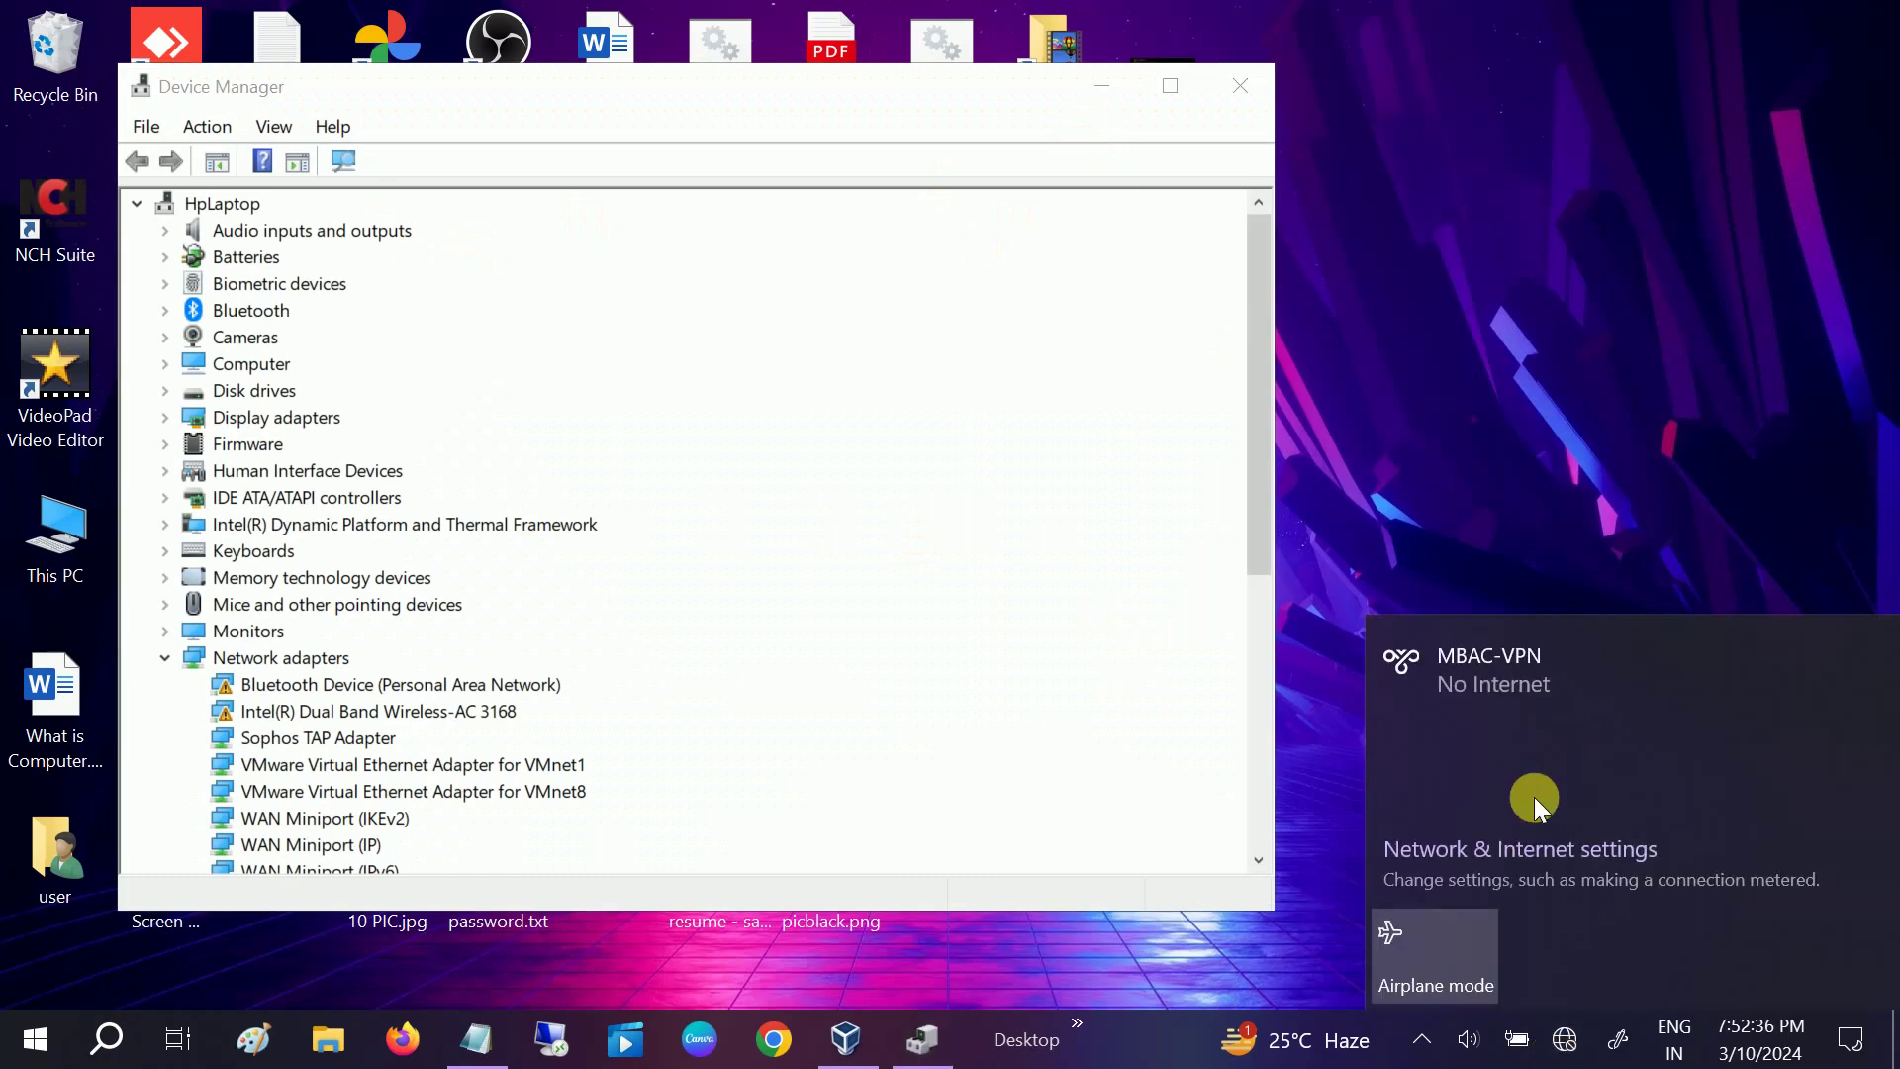
pyautogui.click(1170, 85)
# Expand Network adapters and disable the Intel Dual Band Wireless-AC 3168 adapter.
pyautogui.click(48, 584)
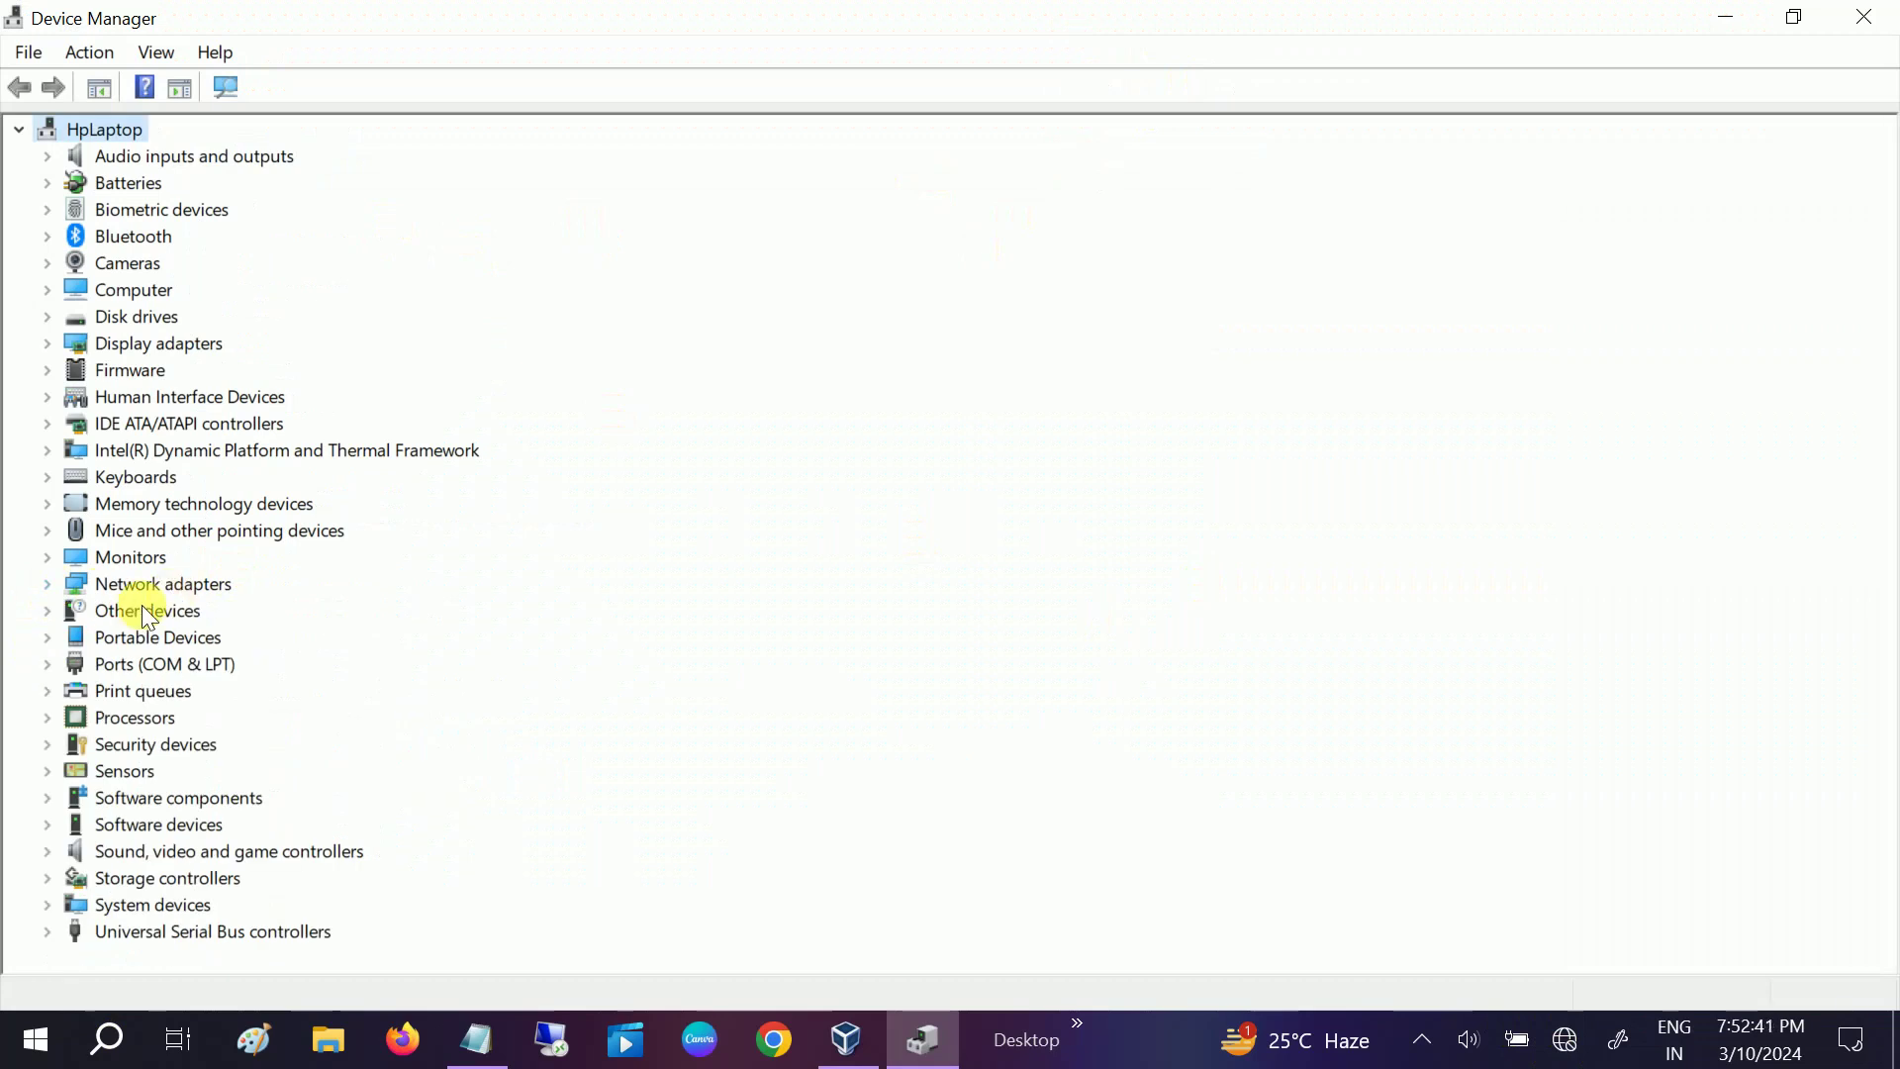
pyautogui.click(46, 585)
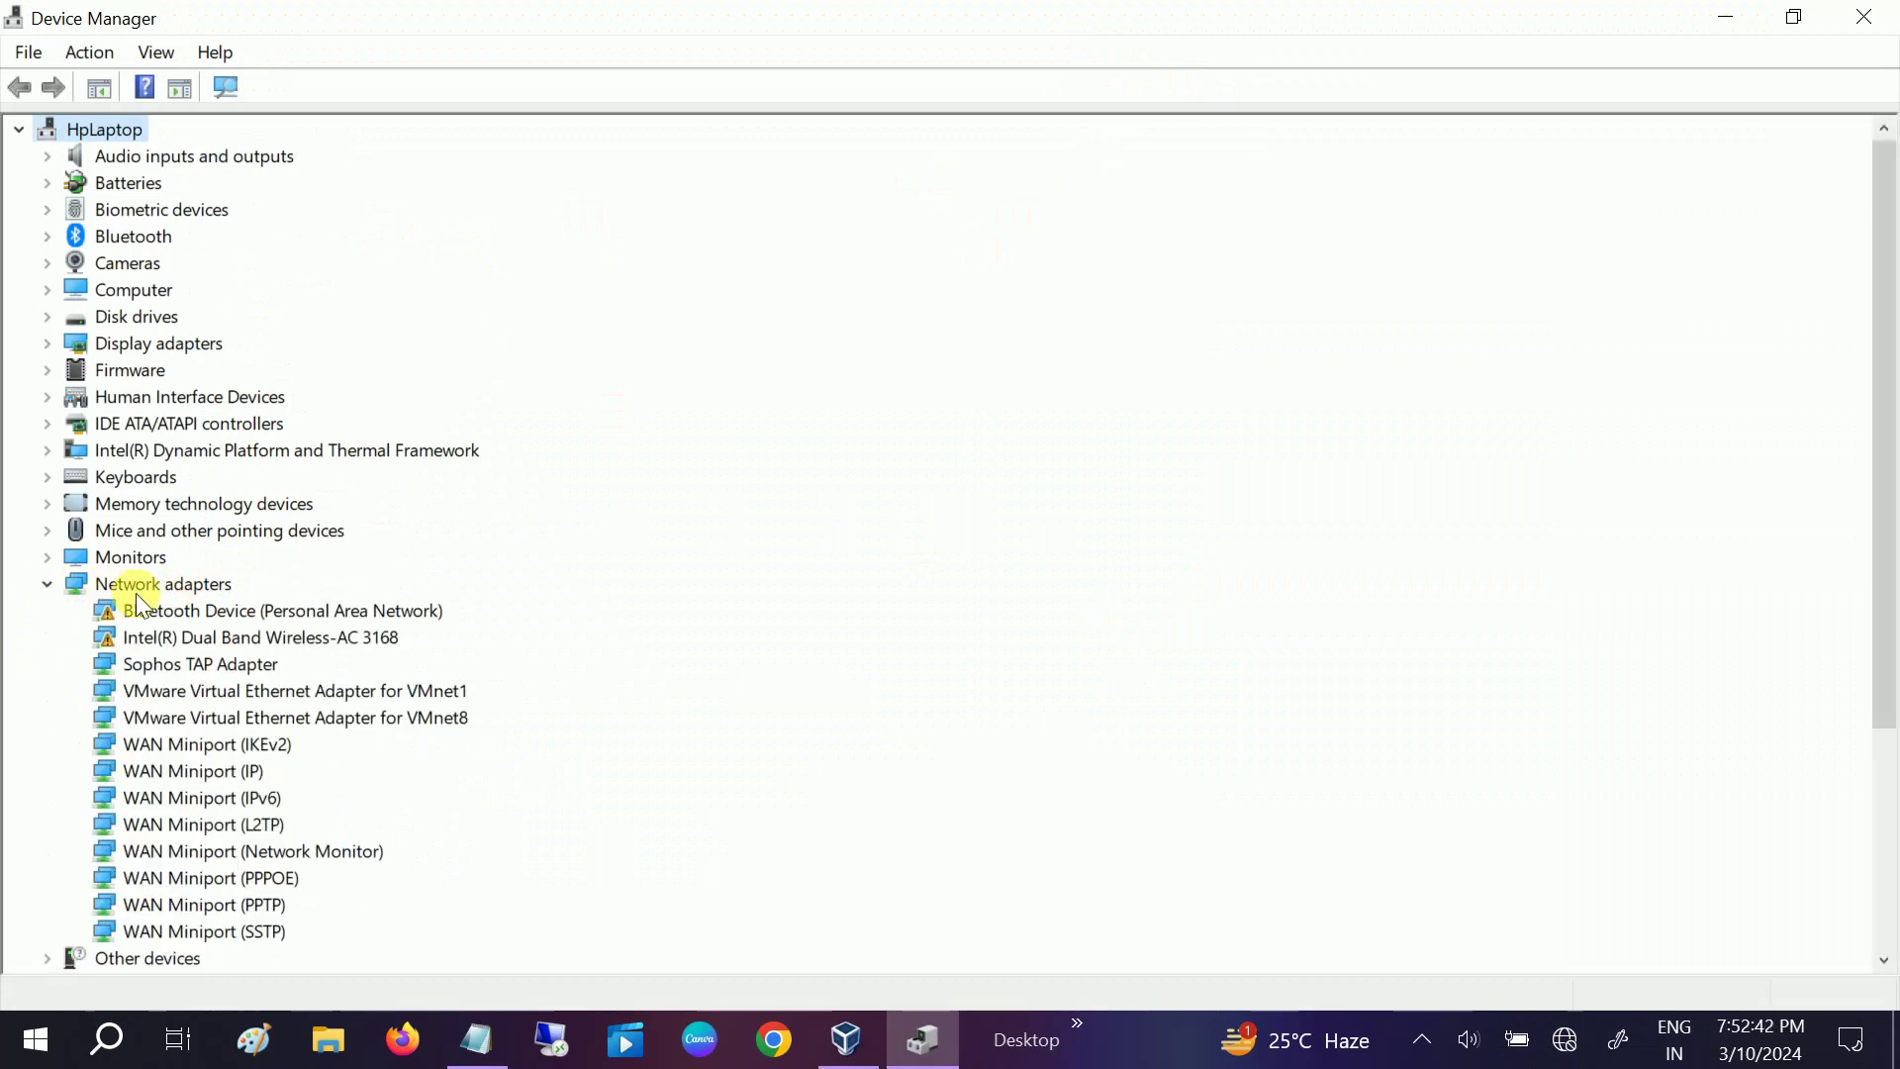
pyautogui.scroll(-1, 176, 616)
pyautogui.scroll(-1, 178, 618)
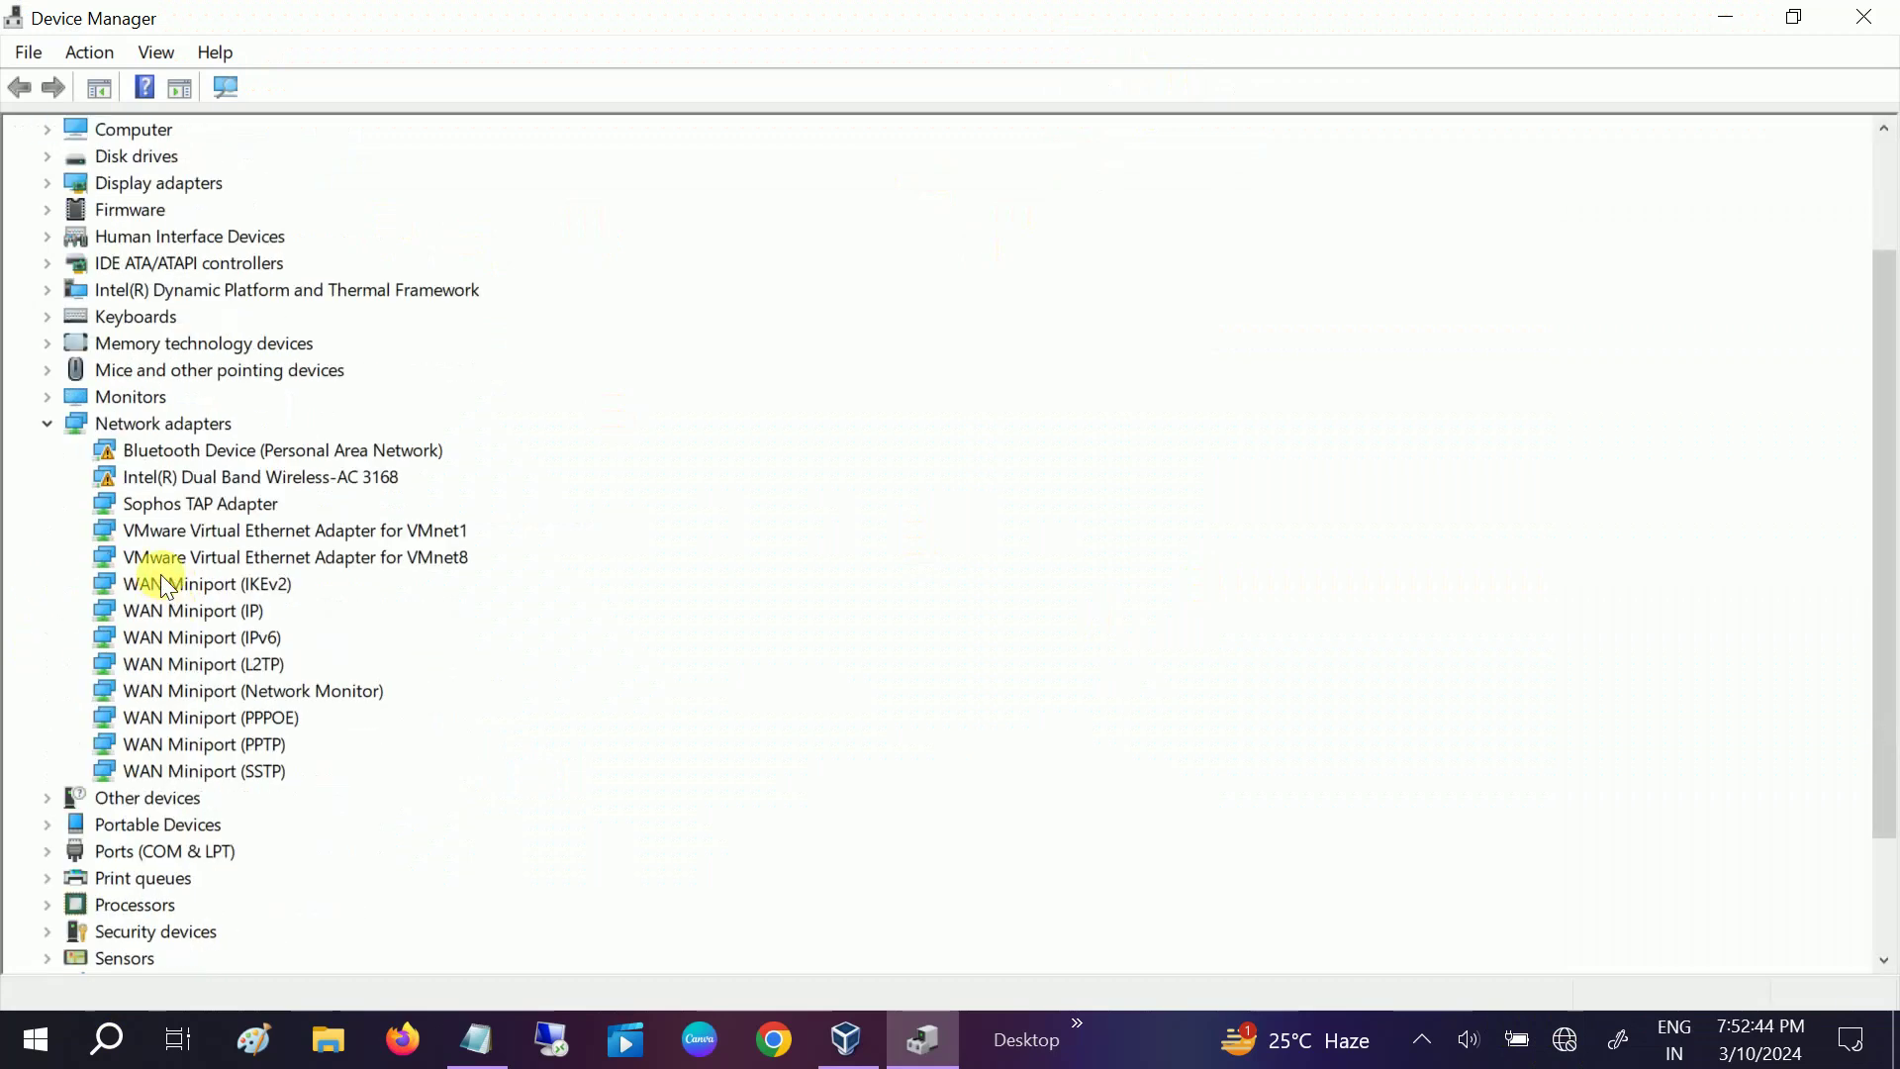
pyautogui.click(217, 489)
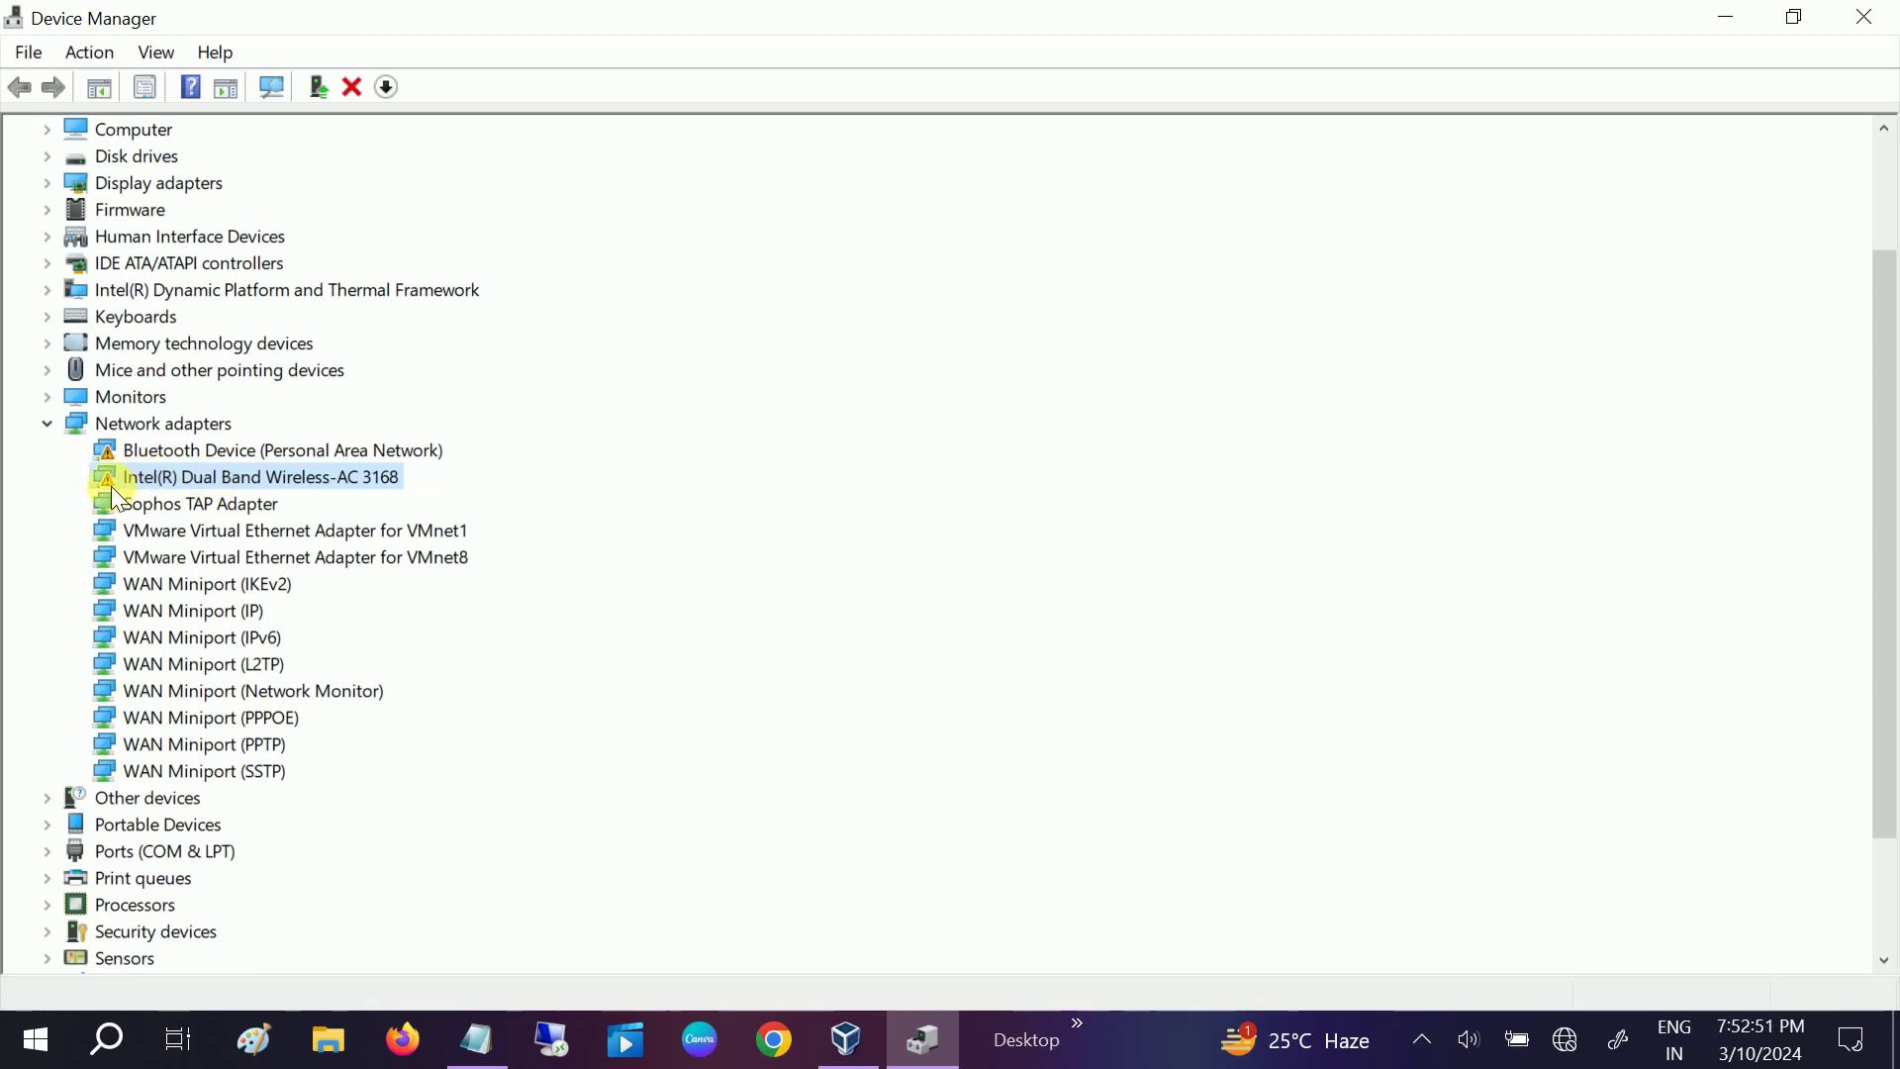
pyautogui.rightClick(205, 474)
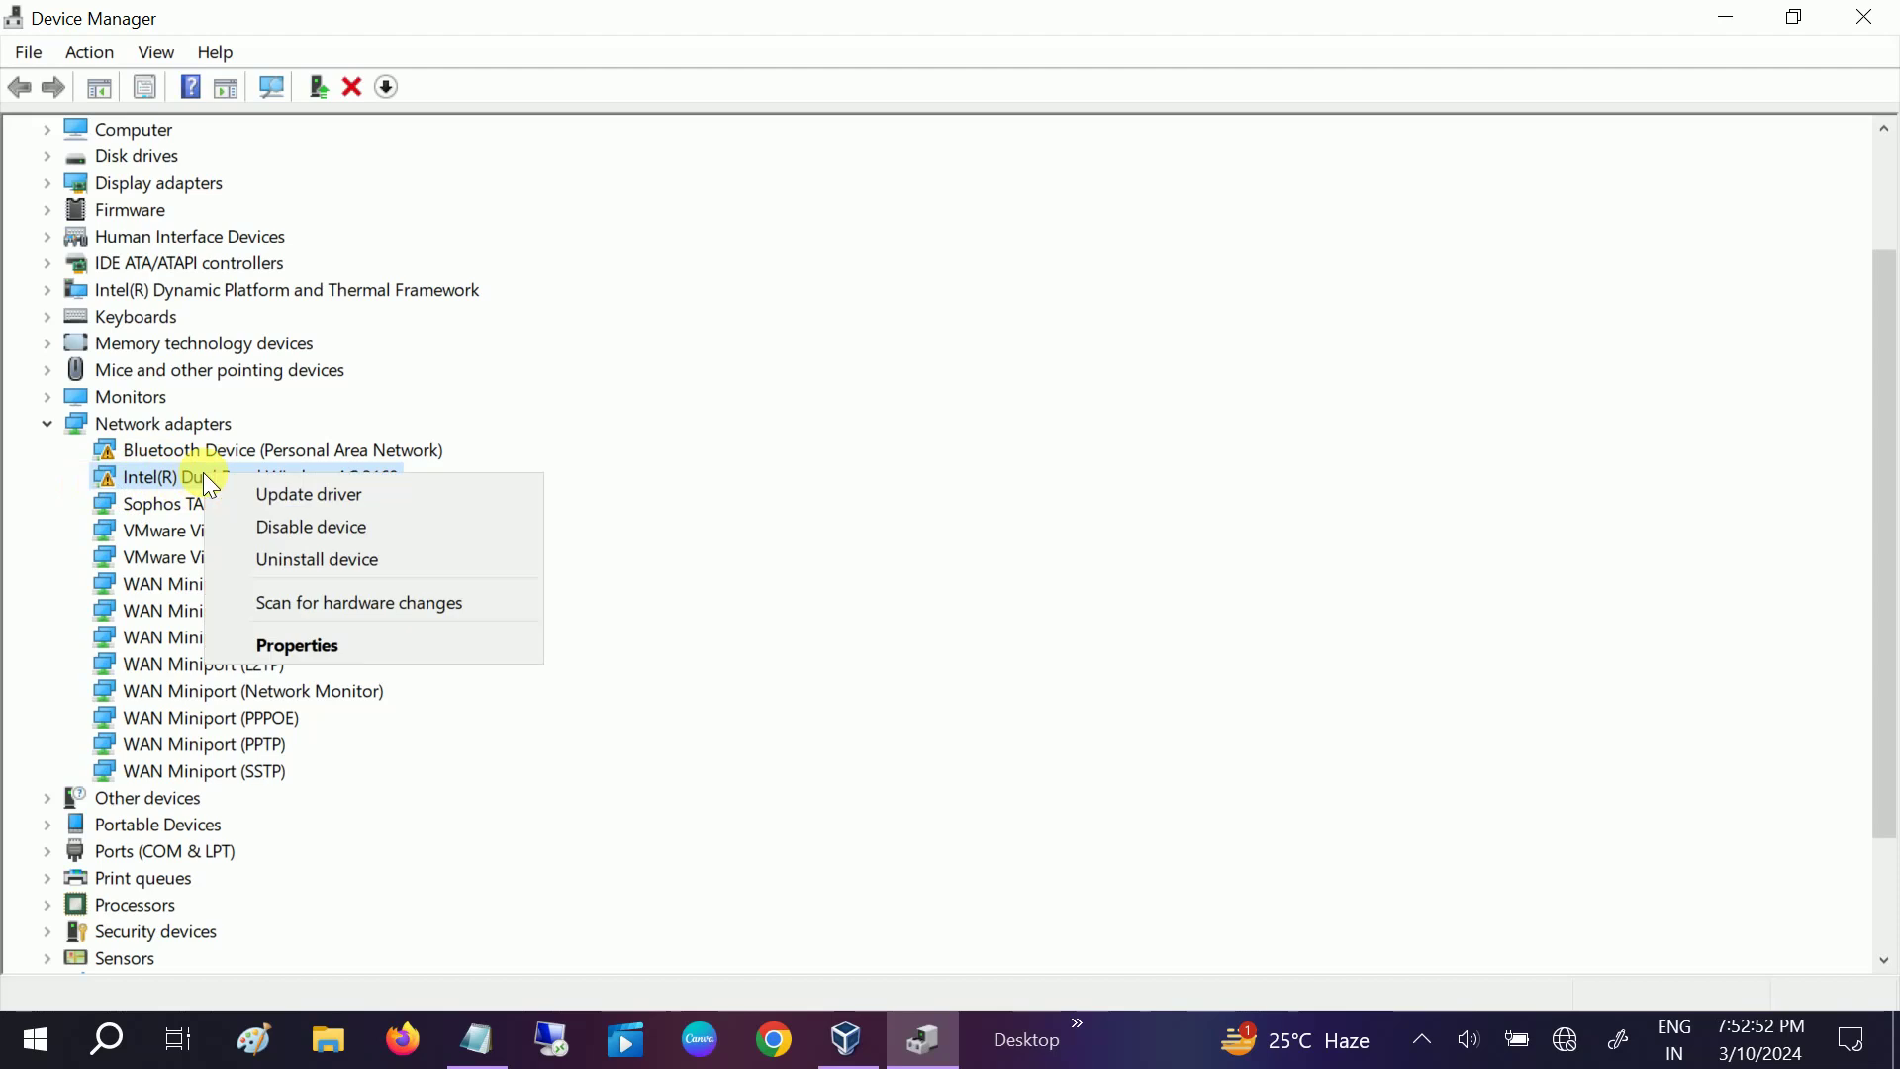
pyautogui.click(305, 526)
pyautogui.click(1001, 554)
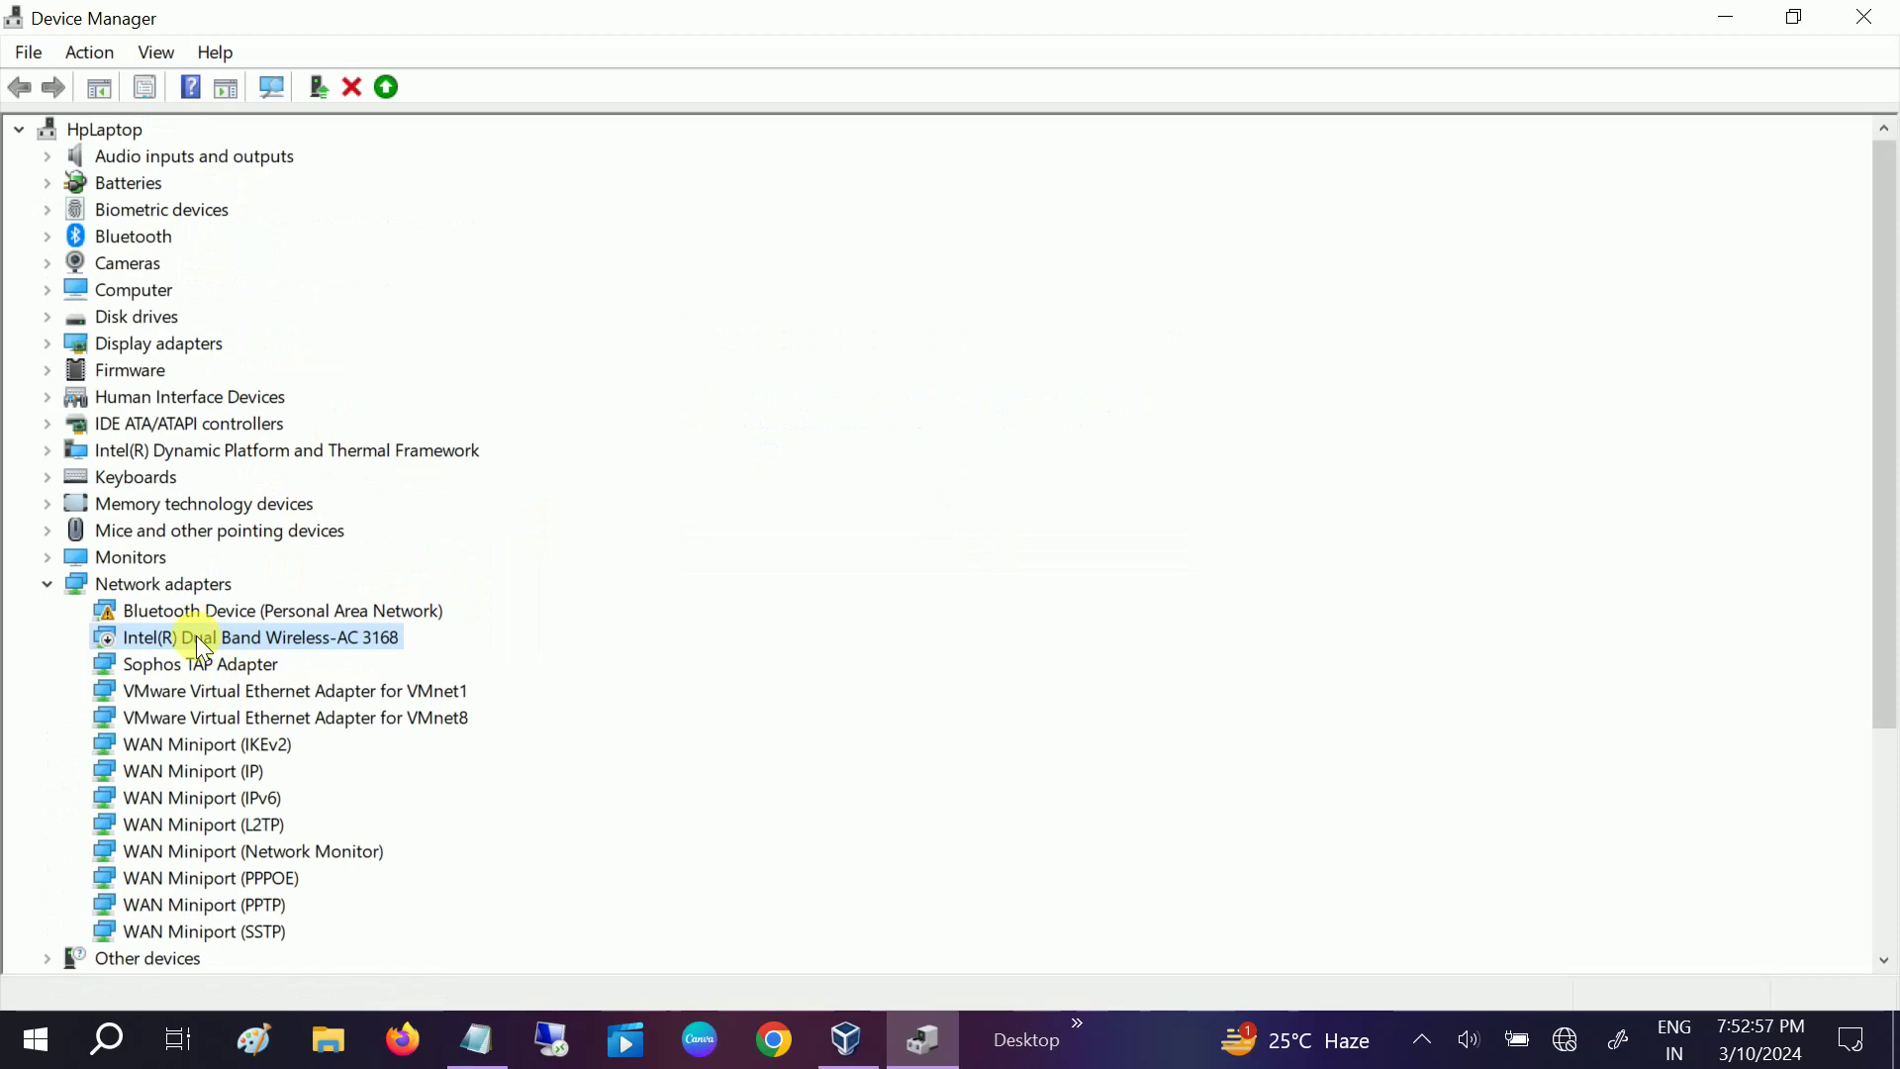
# Re-enable the Intel adapter and start the Update Drivers wizard for it.
pyautogui.rightClick(200, 643)
pyautogui.click(332, 692)
pyautogui.scroll(-2, 348, 614)
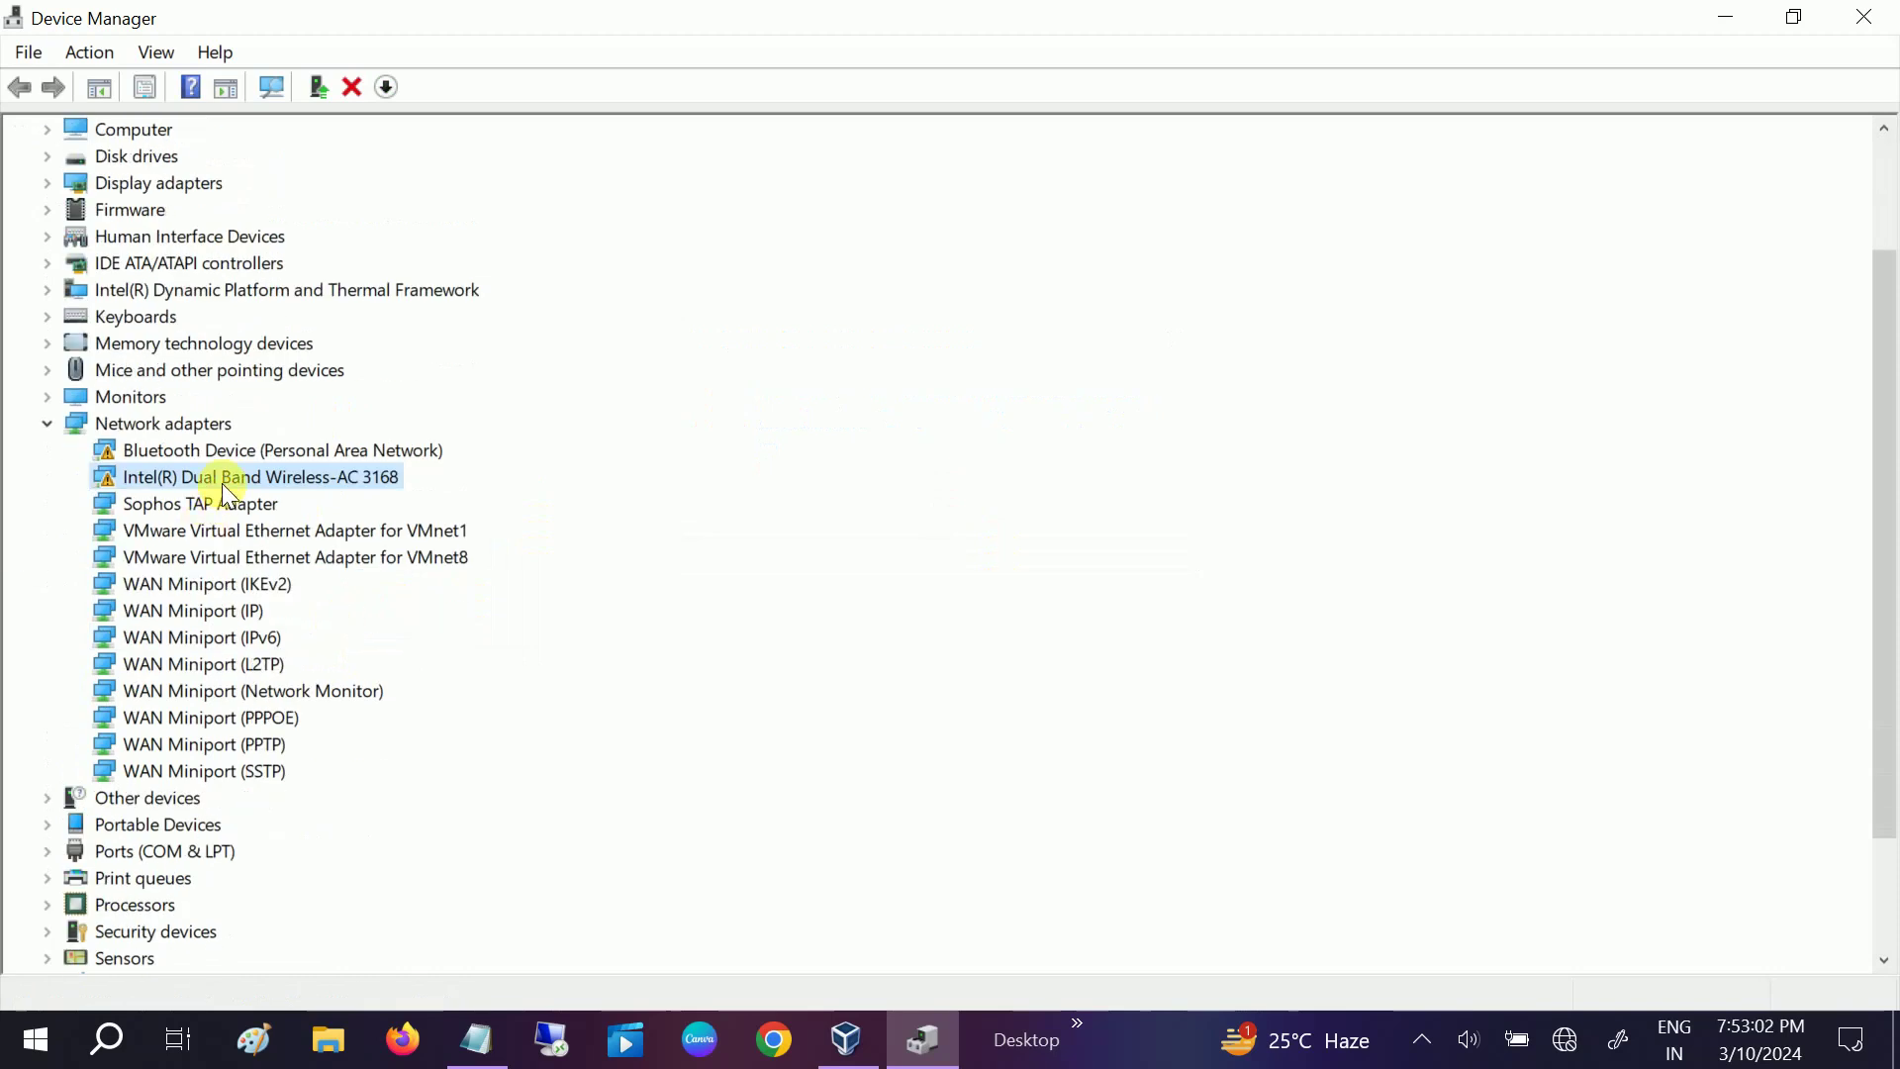
pyautogui.rightClick(221, 483)
pyautogui.click(293, 508)
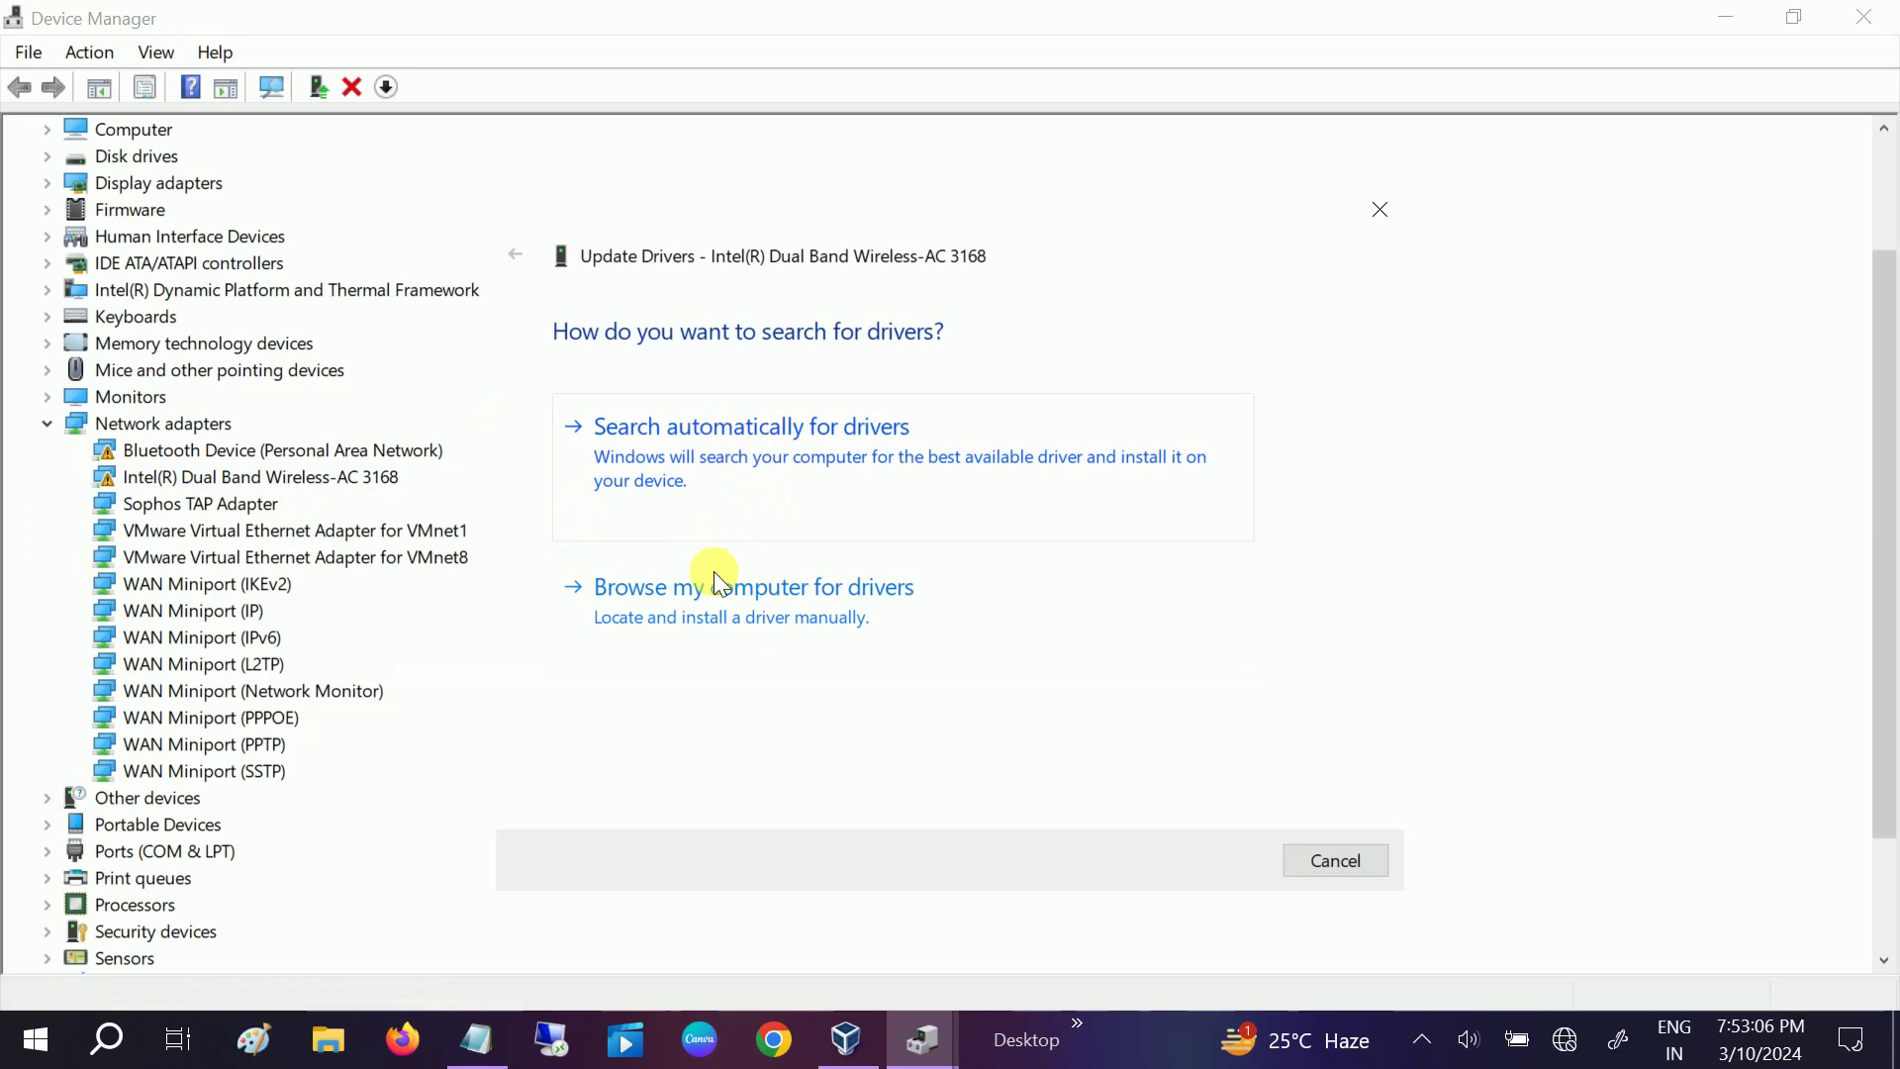
# Install the Intel-provided Wireless-AC 3168 driver from the local list, then dismiss the Code 56 error.
pyautogui.click(777, 592)
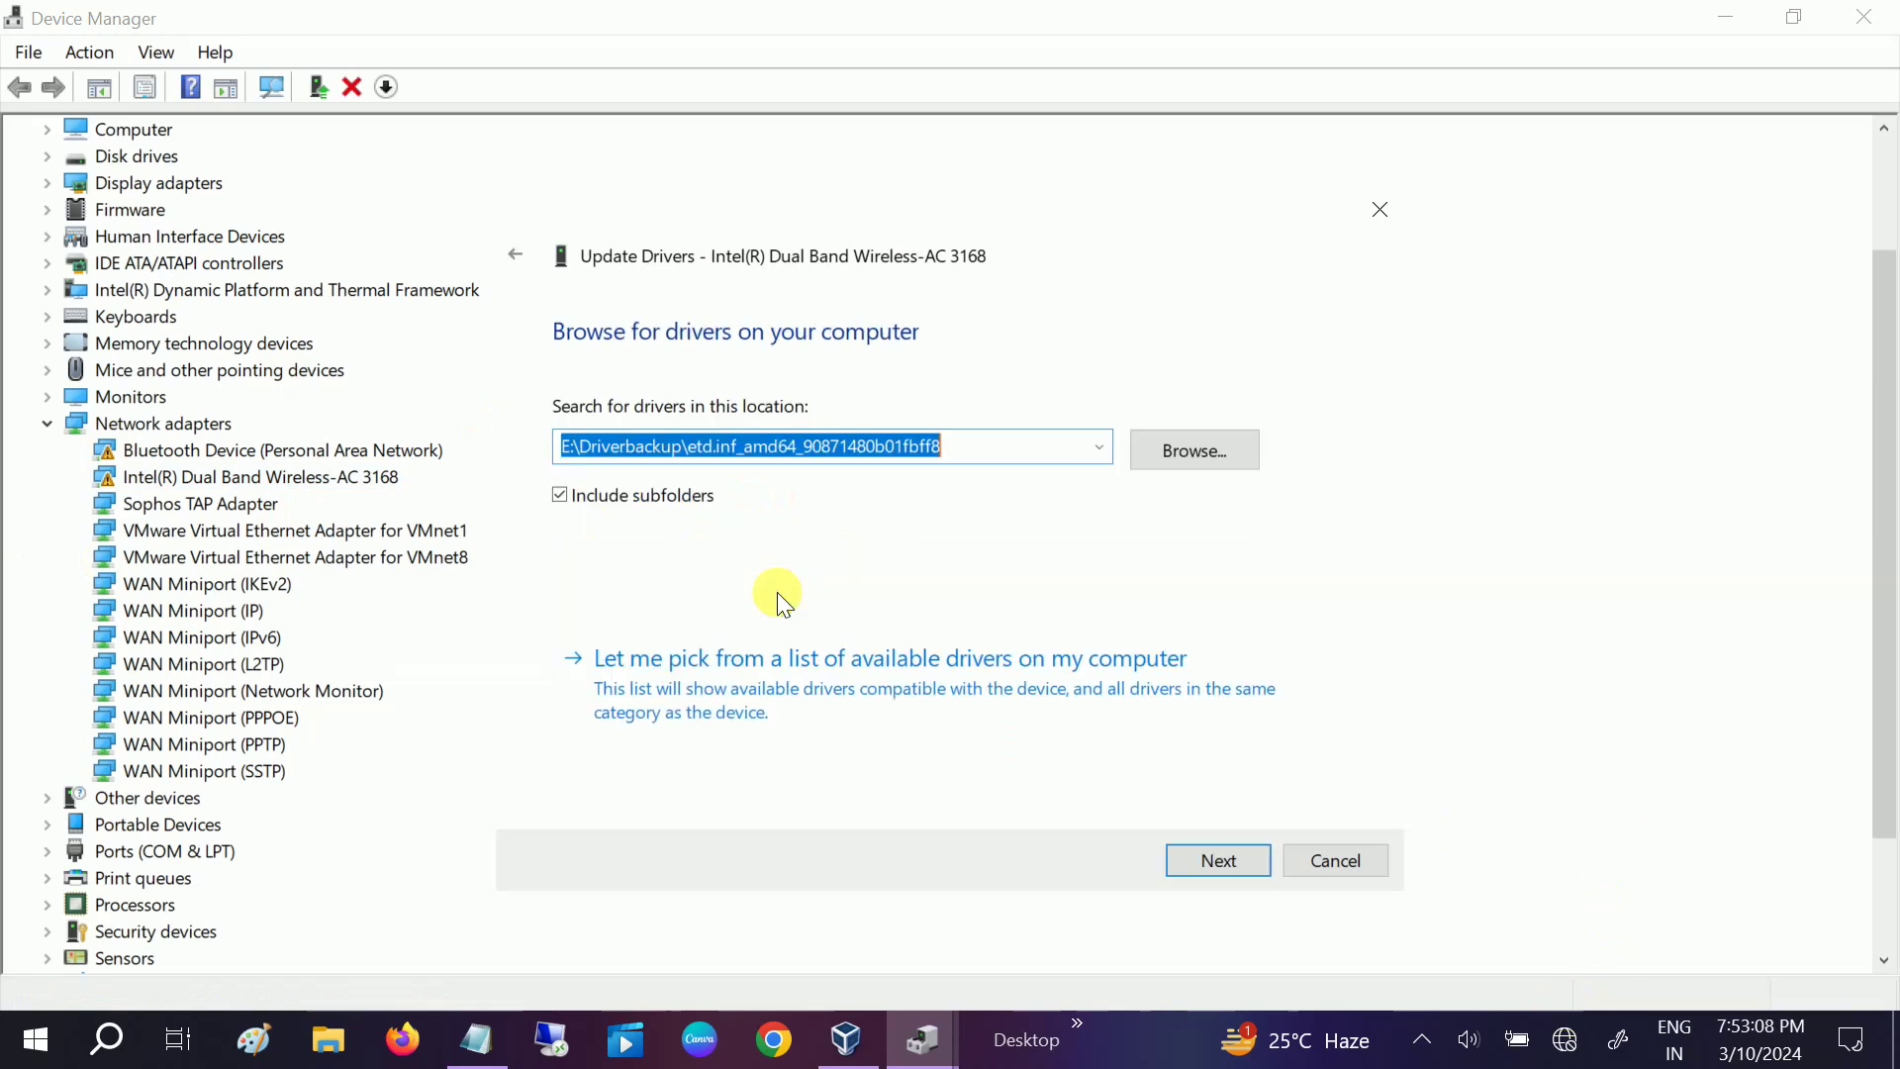
pyautogui.click(870, 708)
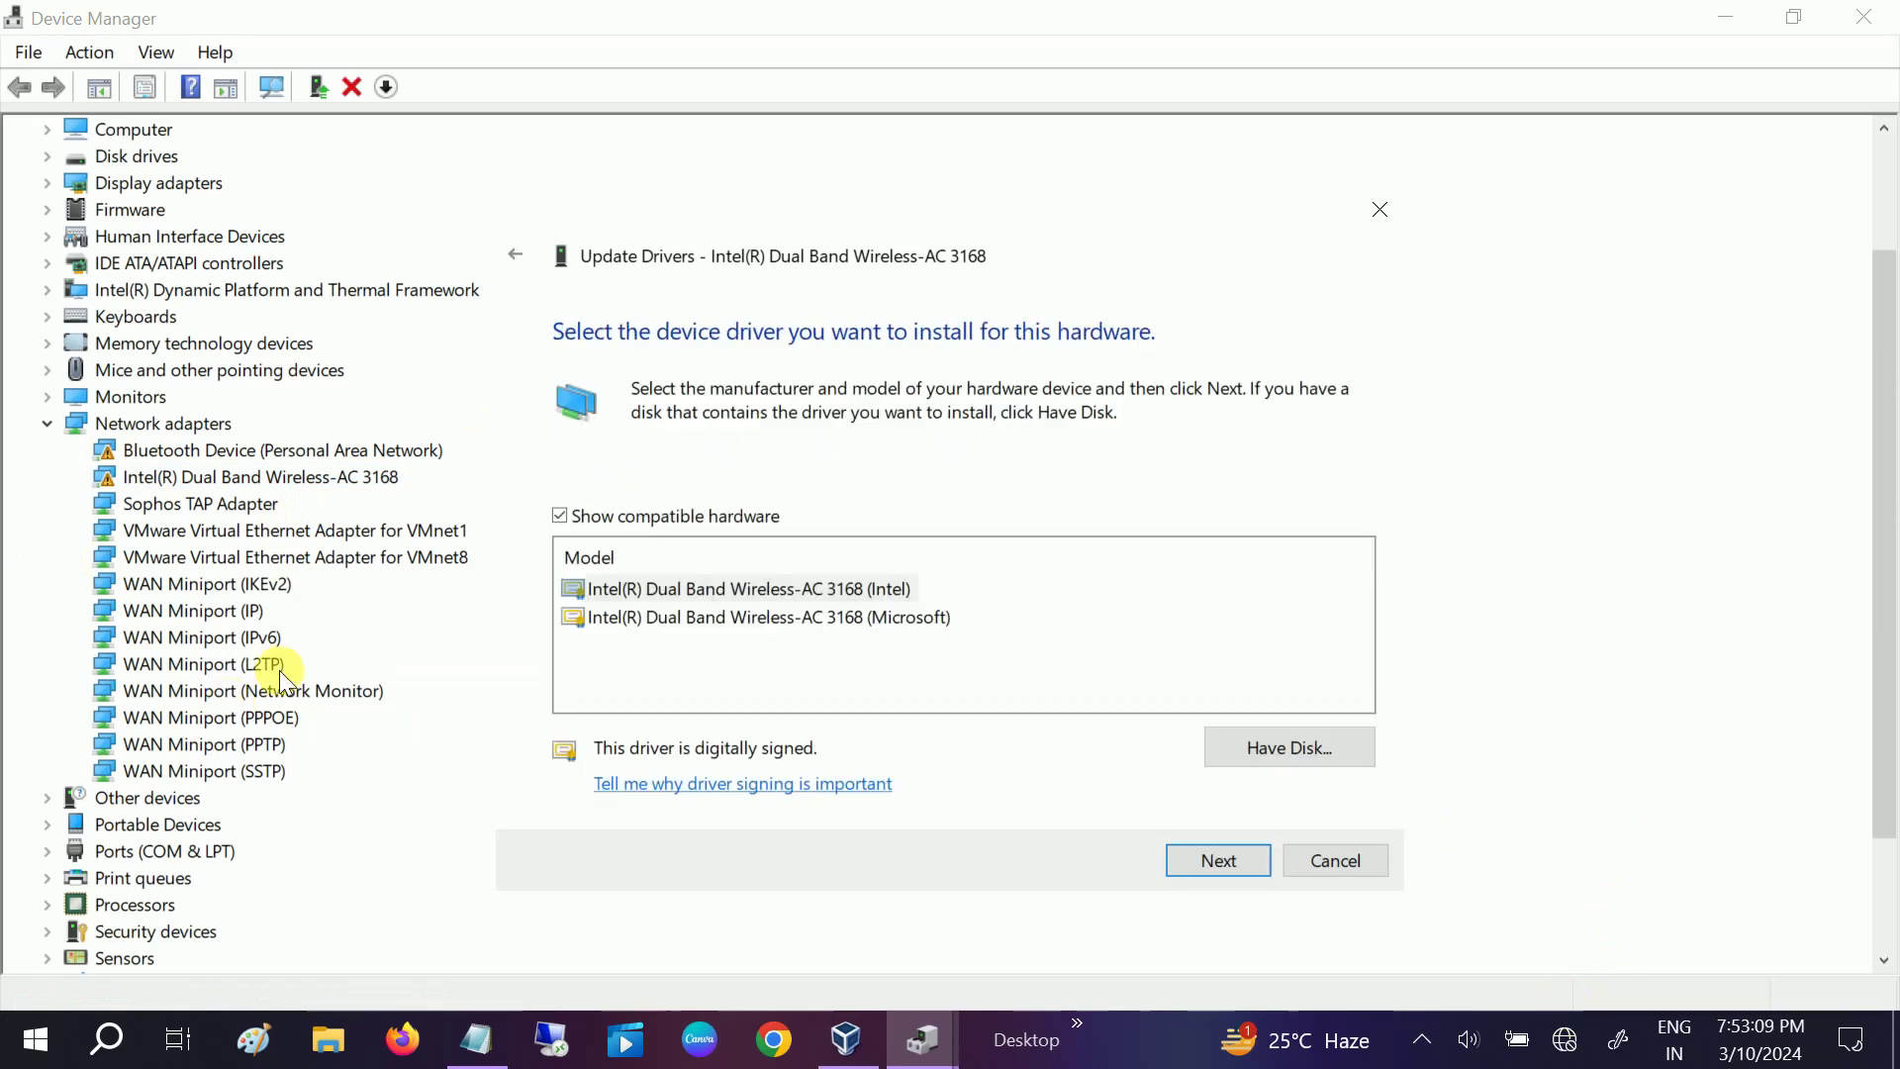
pyautogui.click(752, 588)
pyautogui.click(1218, 860)
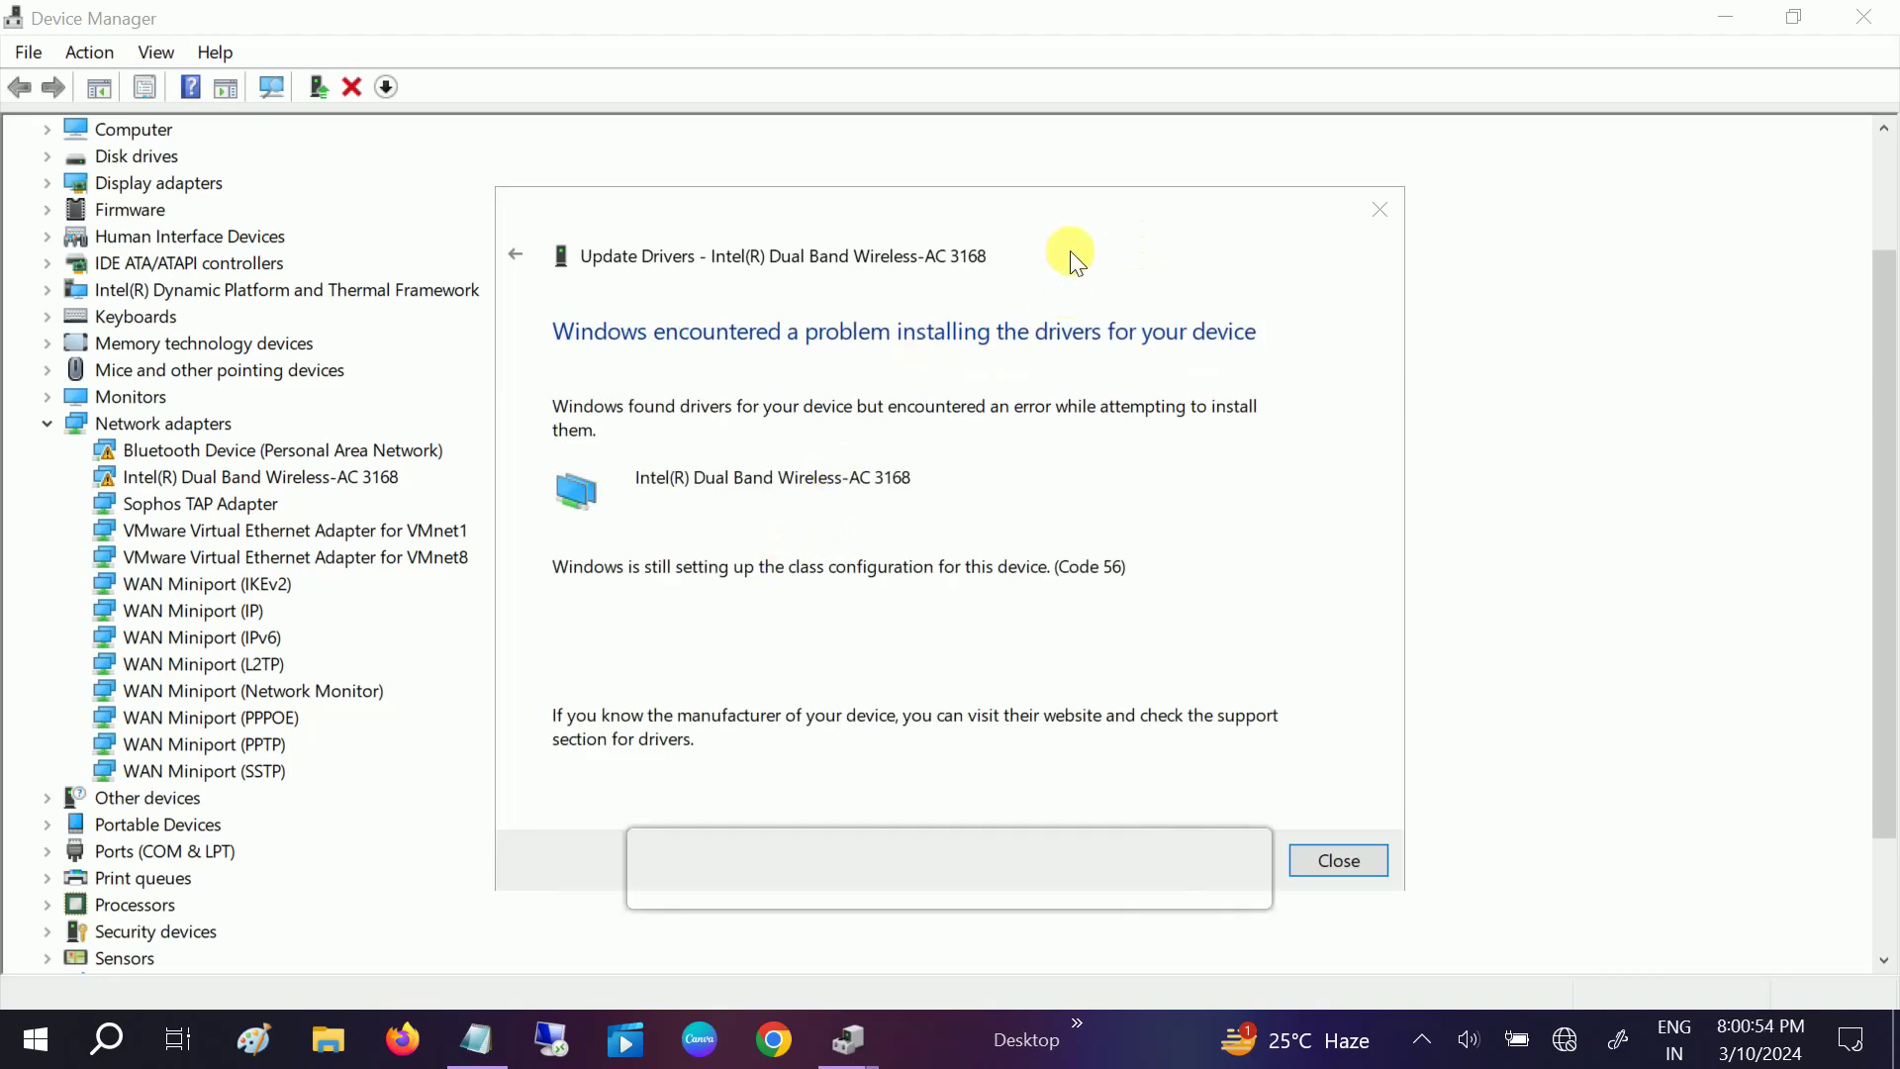
pyautogui.moveTo(1041, 208); pyautogui.dragTo(1019, 176)
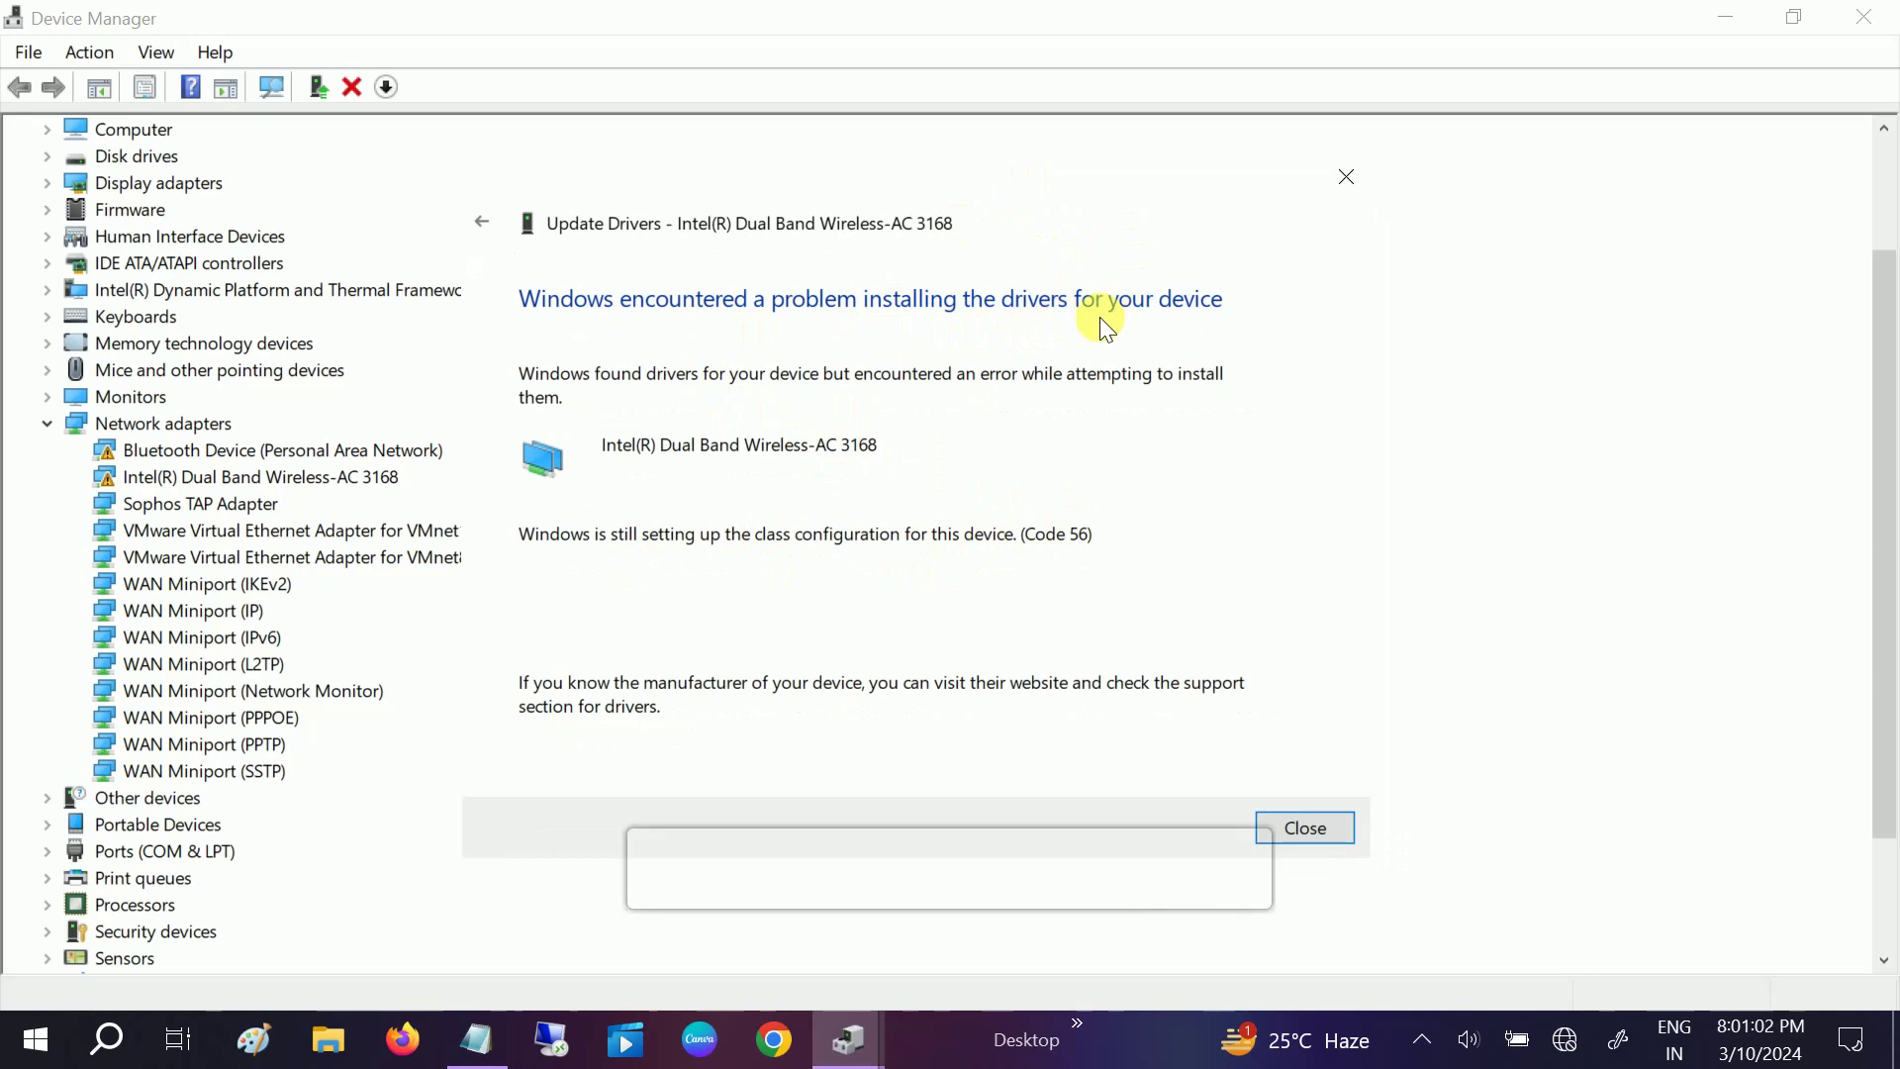
pyautogui.click(1308, 827)
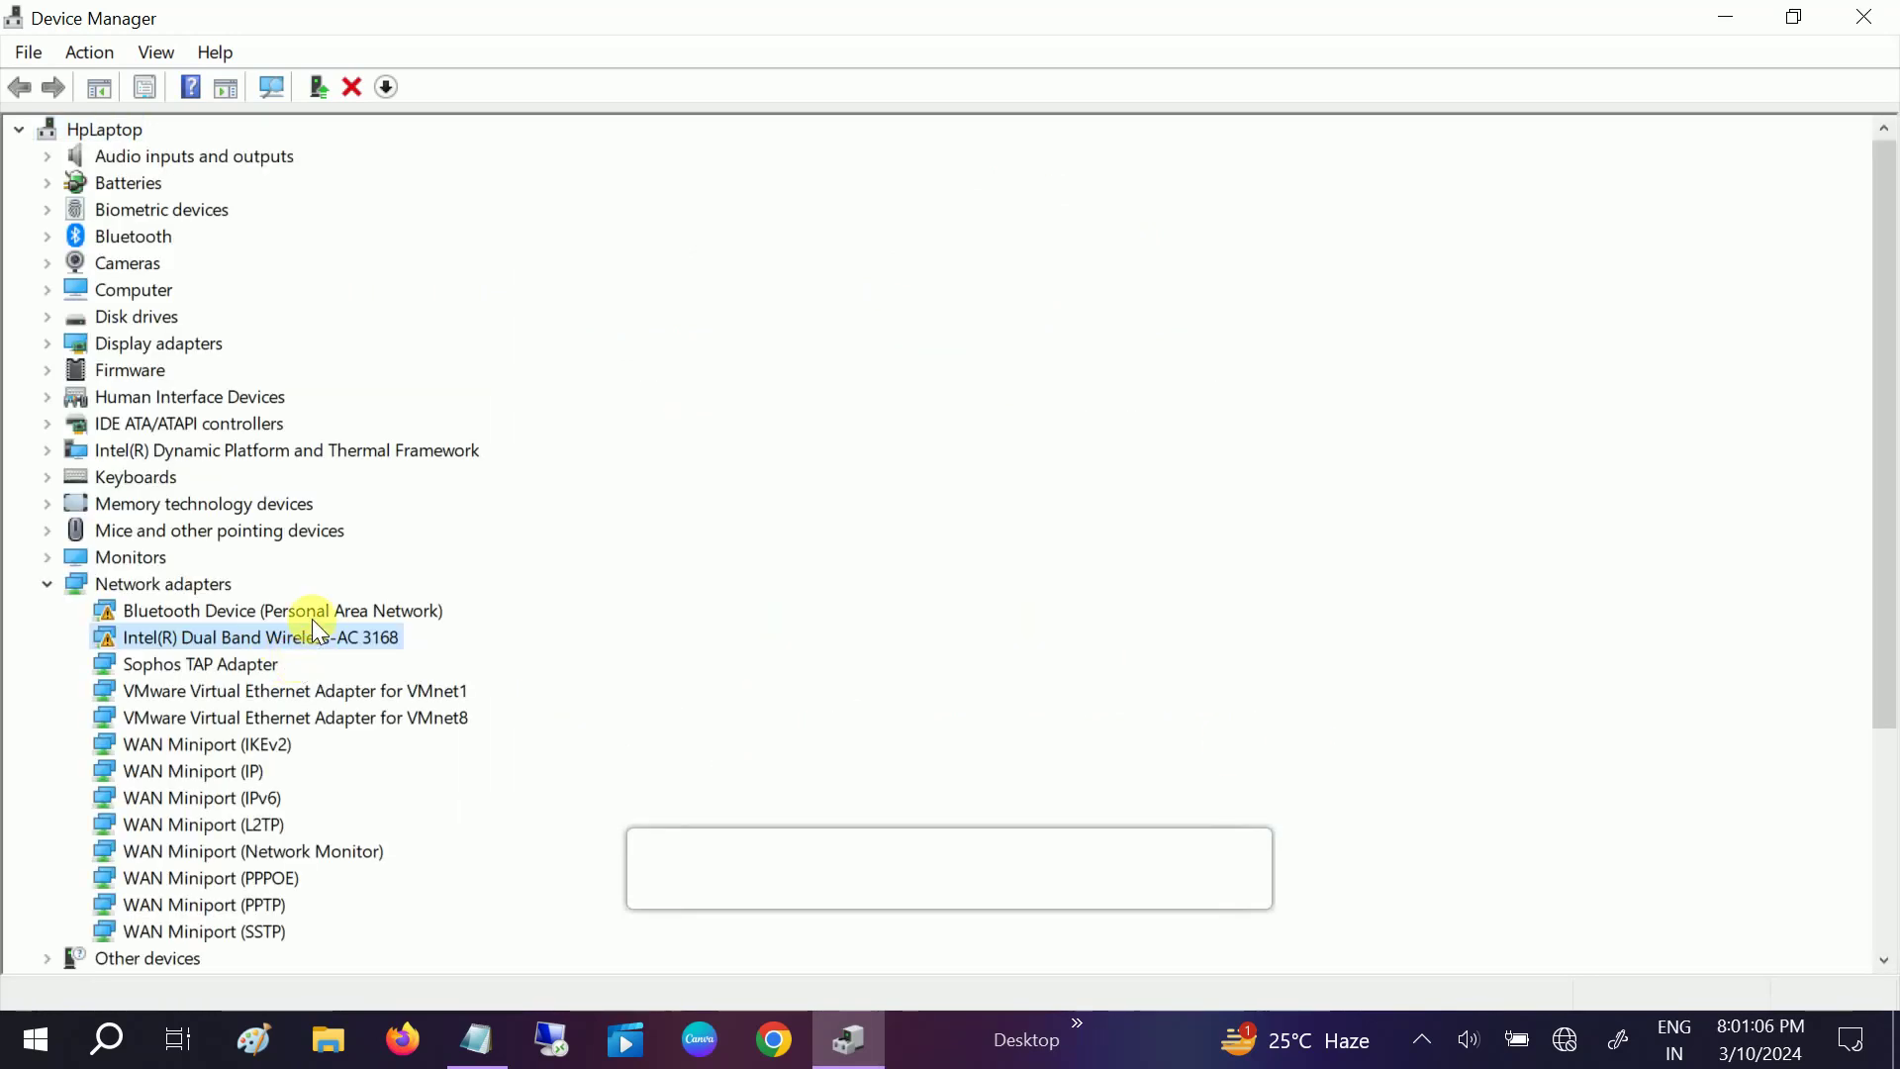
# Open the Services console and select the WLAN AutoConfig service.
pyautogui.click(313, 618)
pyautogui.click(247, 643)
pyautogui.click(284, 605)
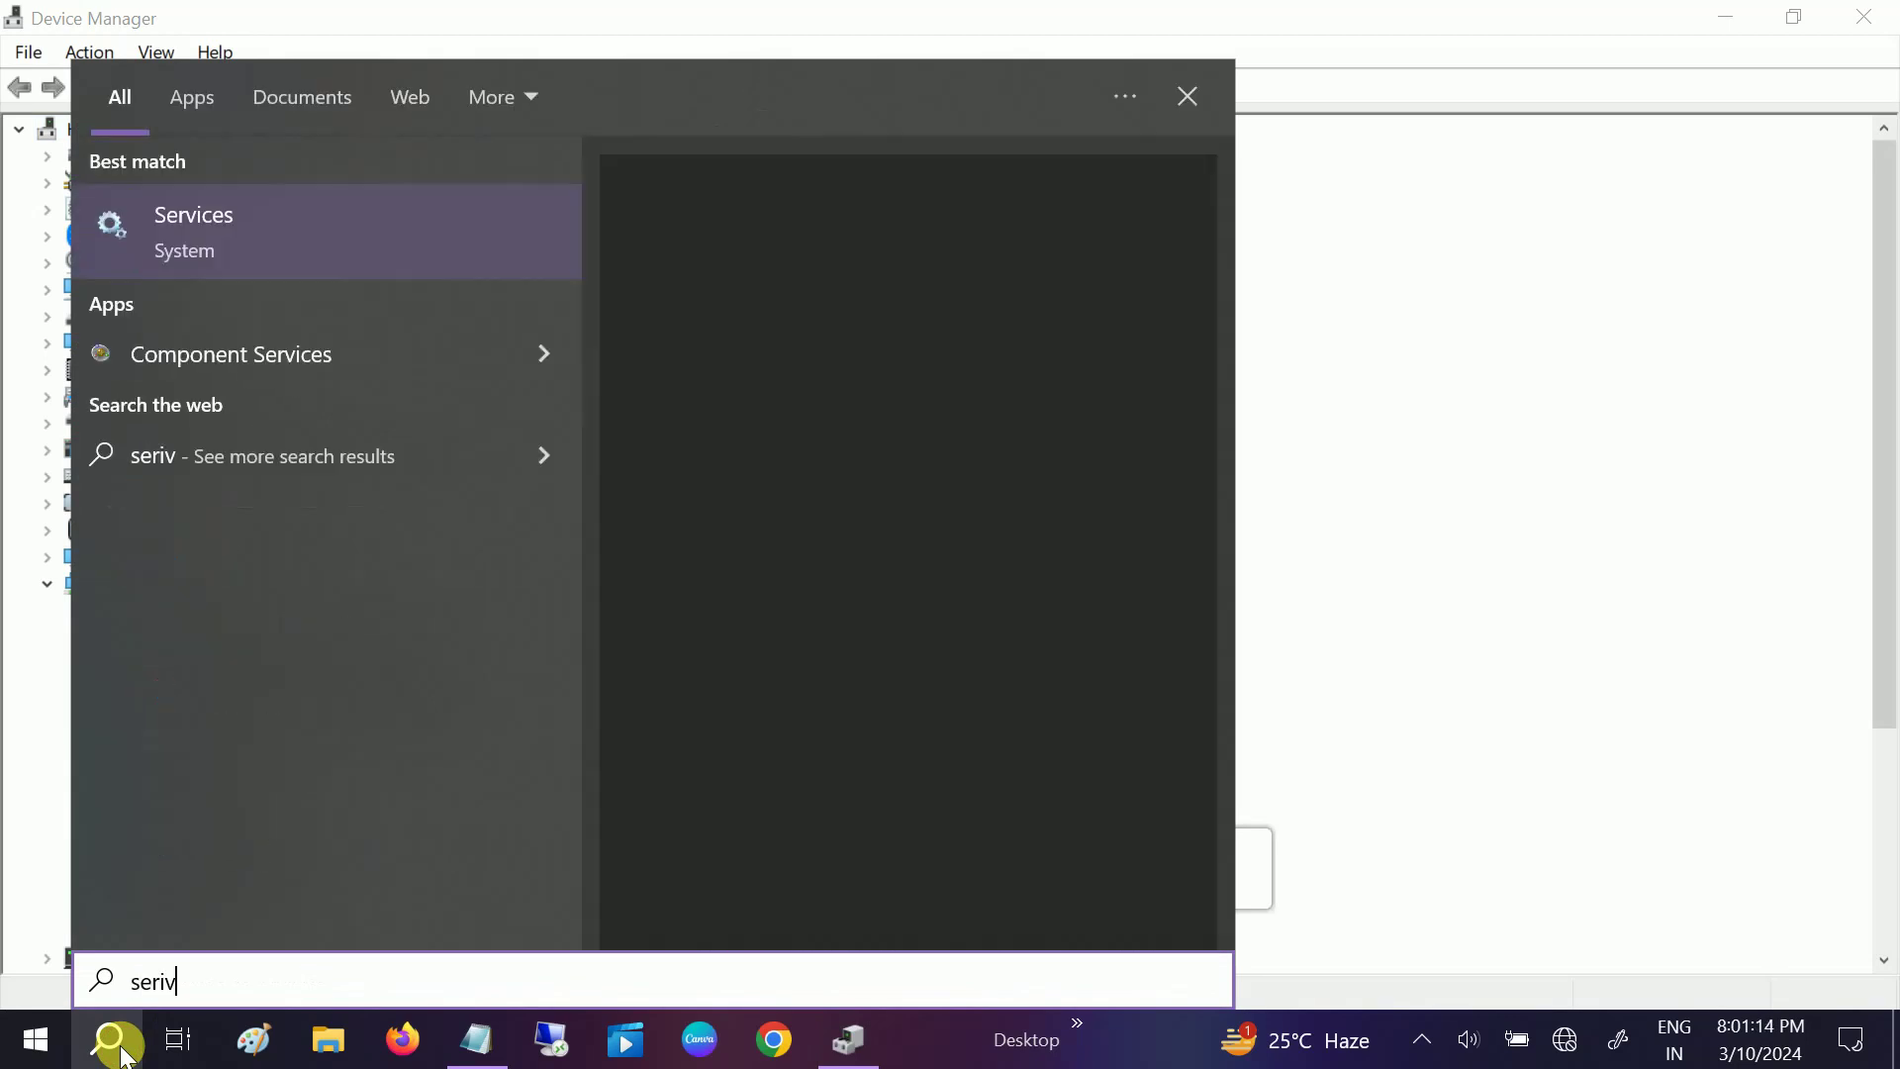
pyautogui.click(346, 230)
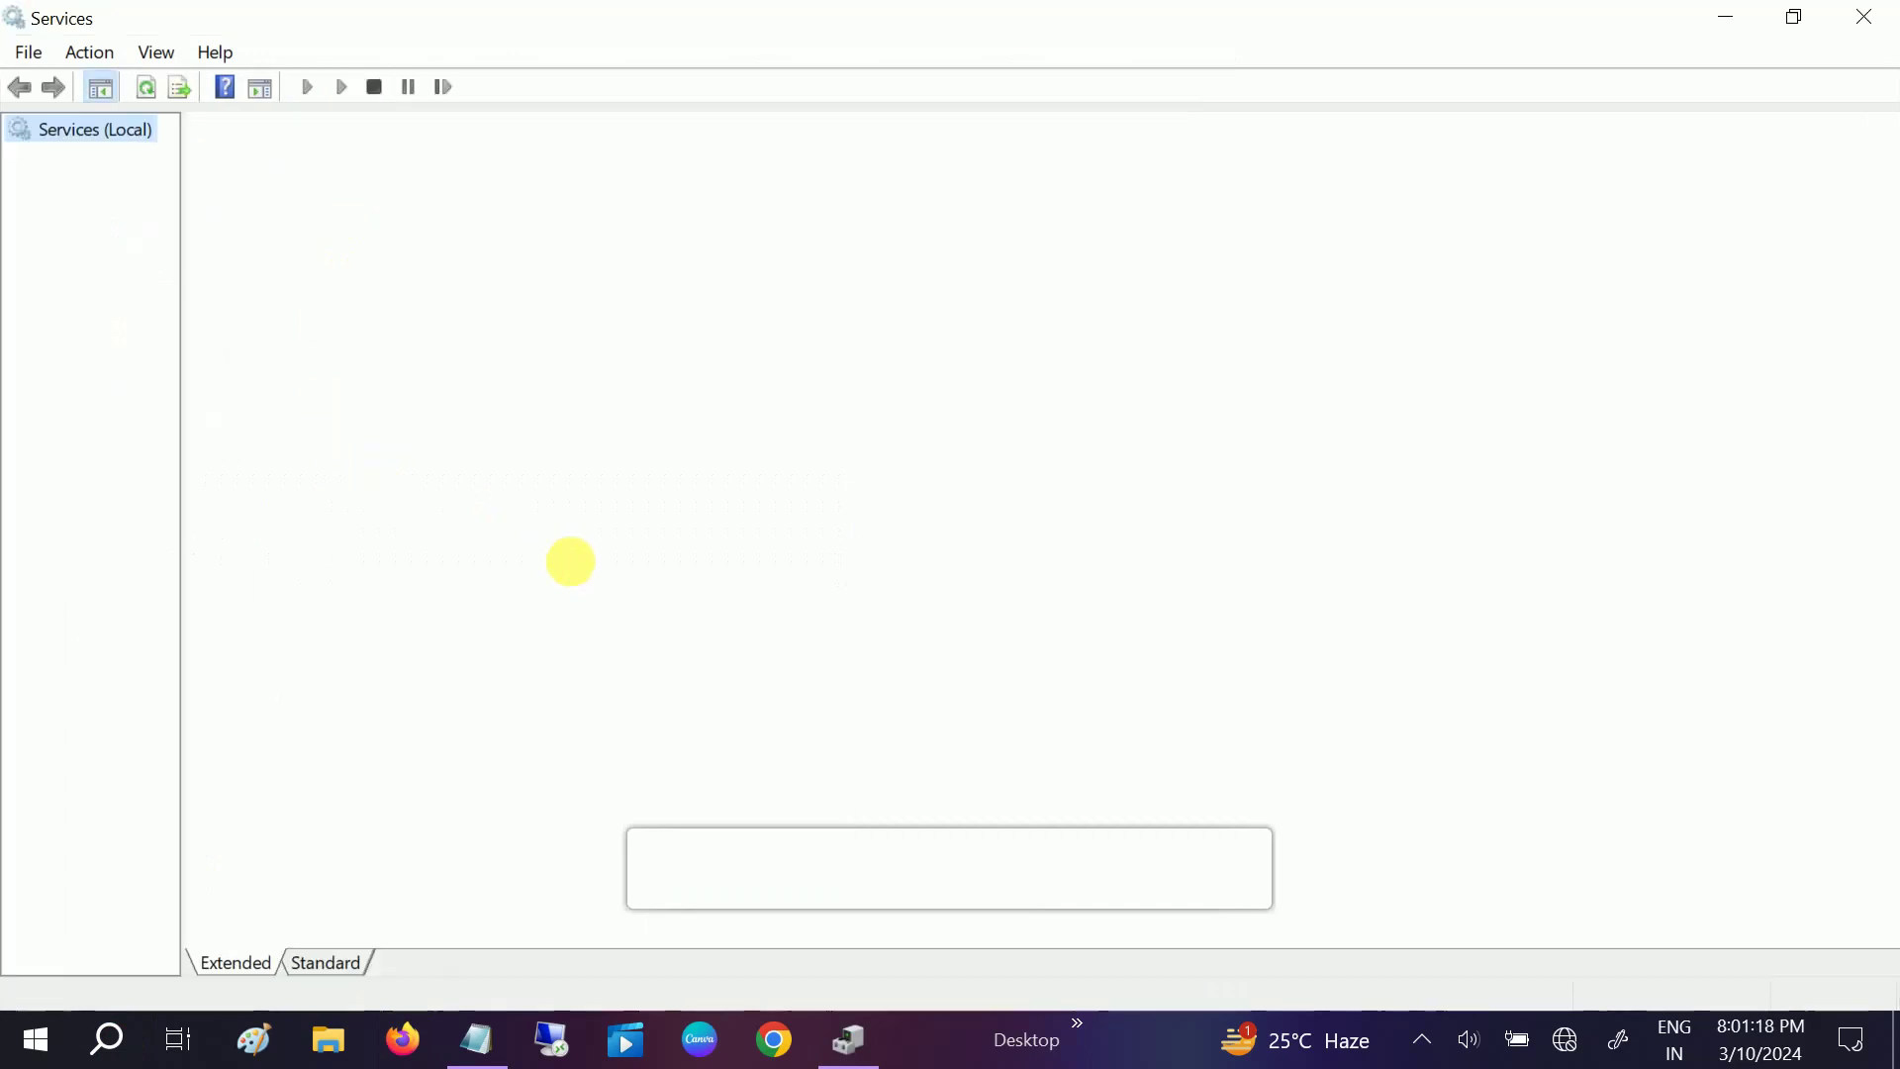
pyautogui.click(596, 514)
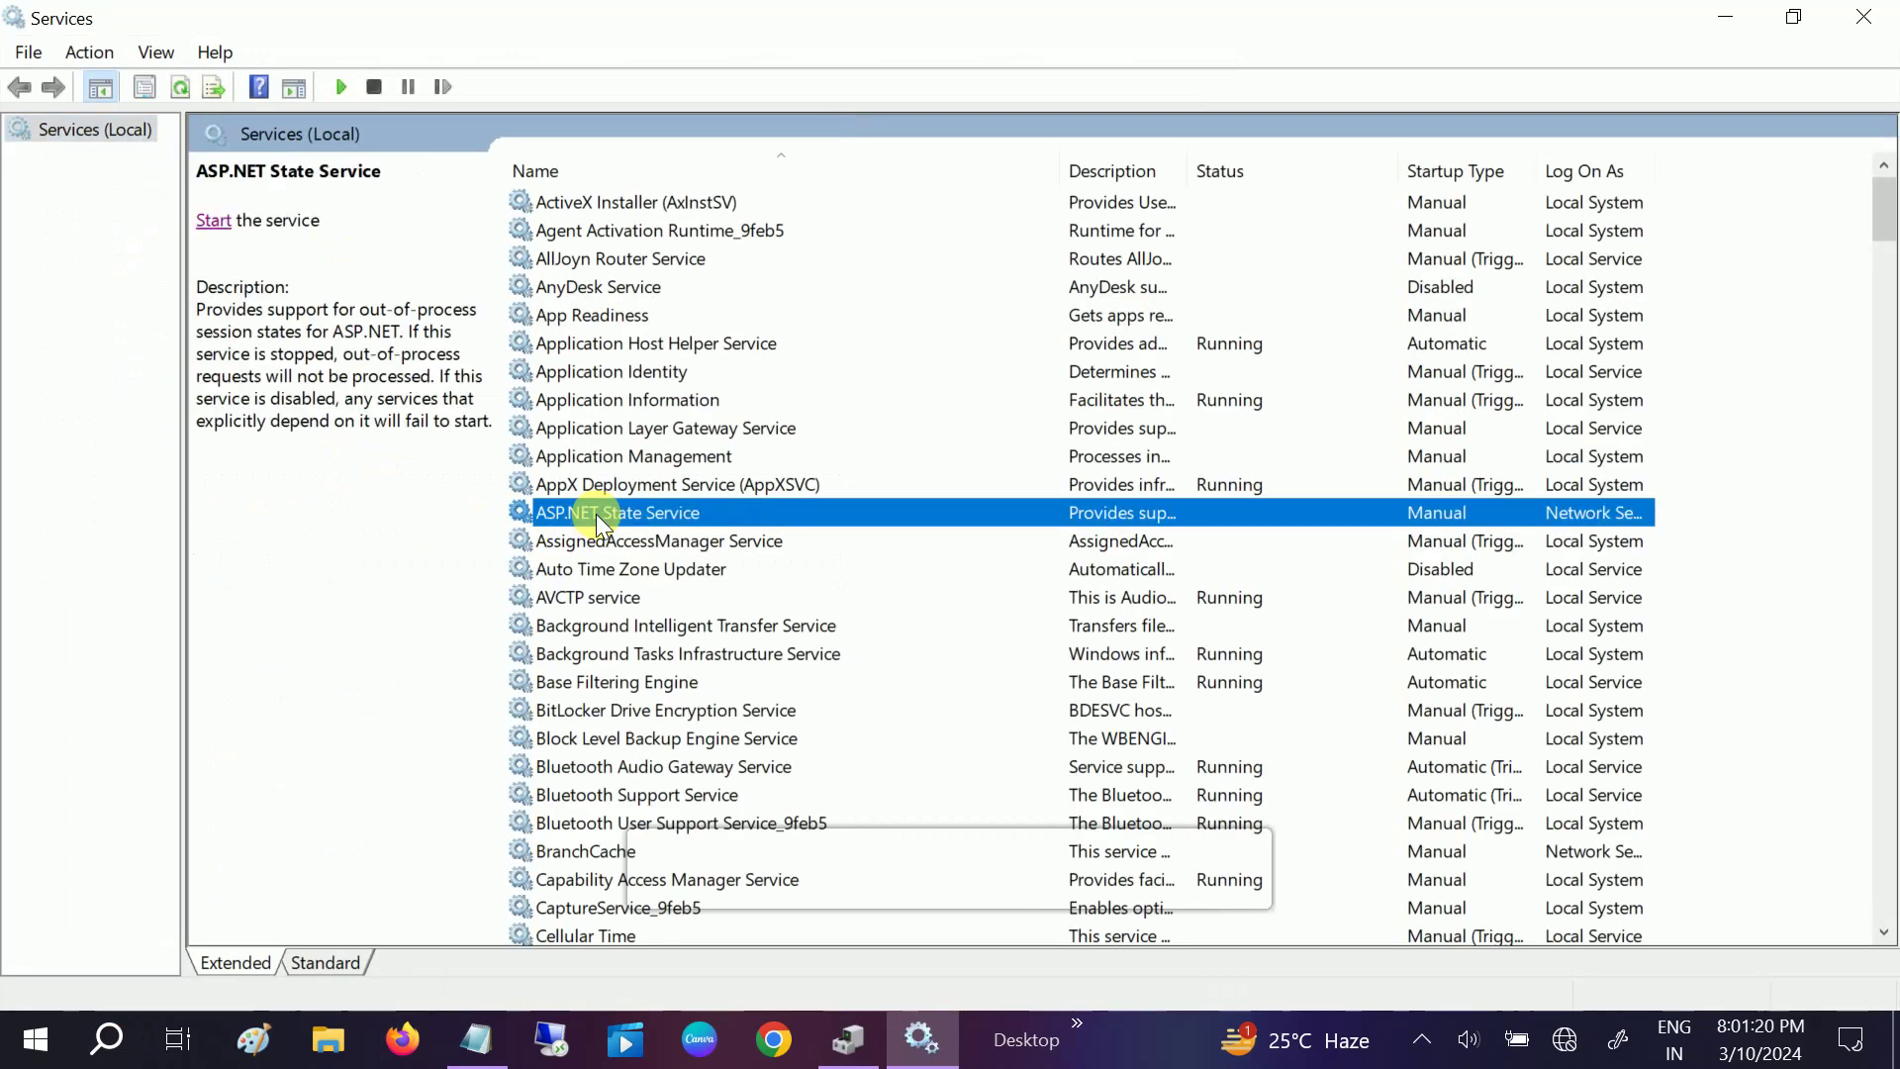
pyautogui.press('w')
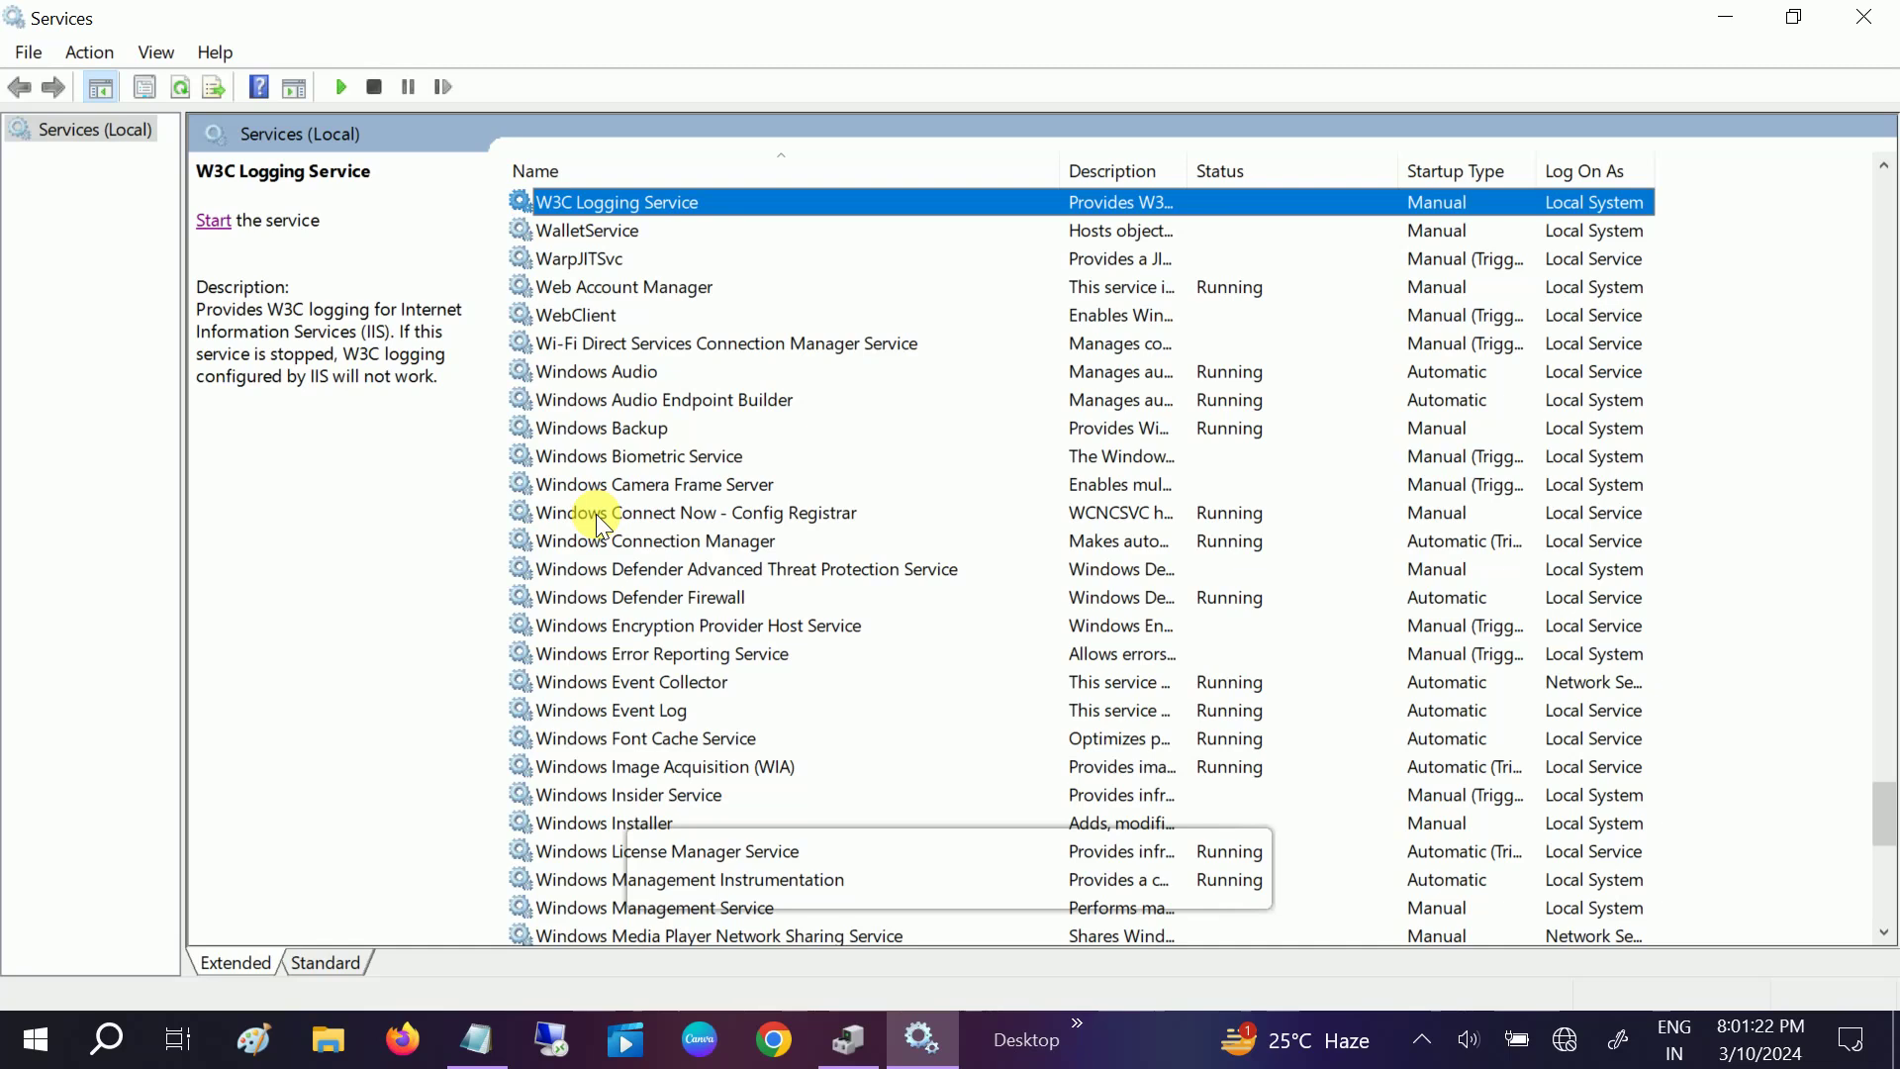
pyautogui.press('Down')
pyautogui.press('Down')
pyautogui.scroll(-9, 596, 514)
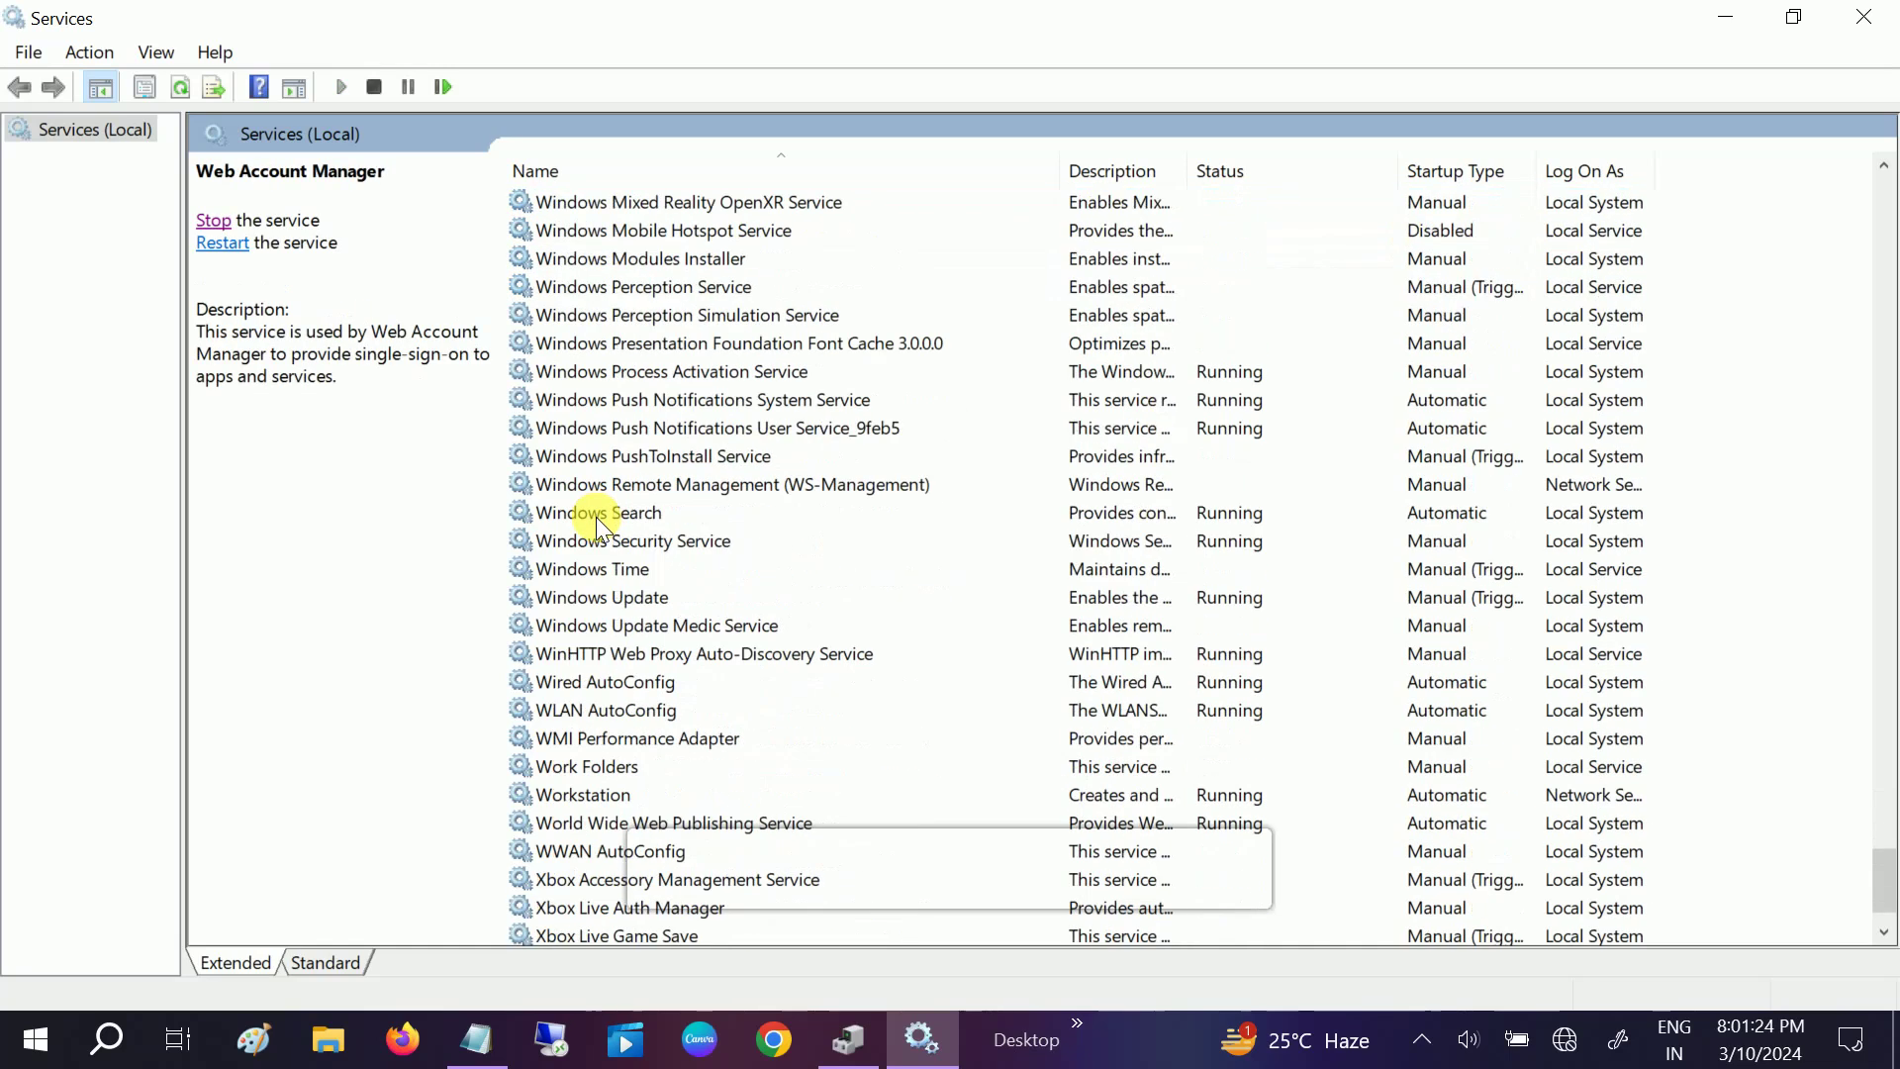
pyautogui.scroll(-1, 596, 516)
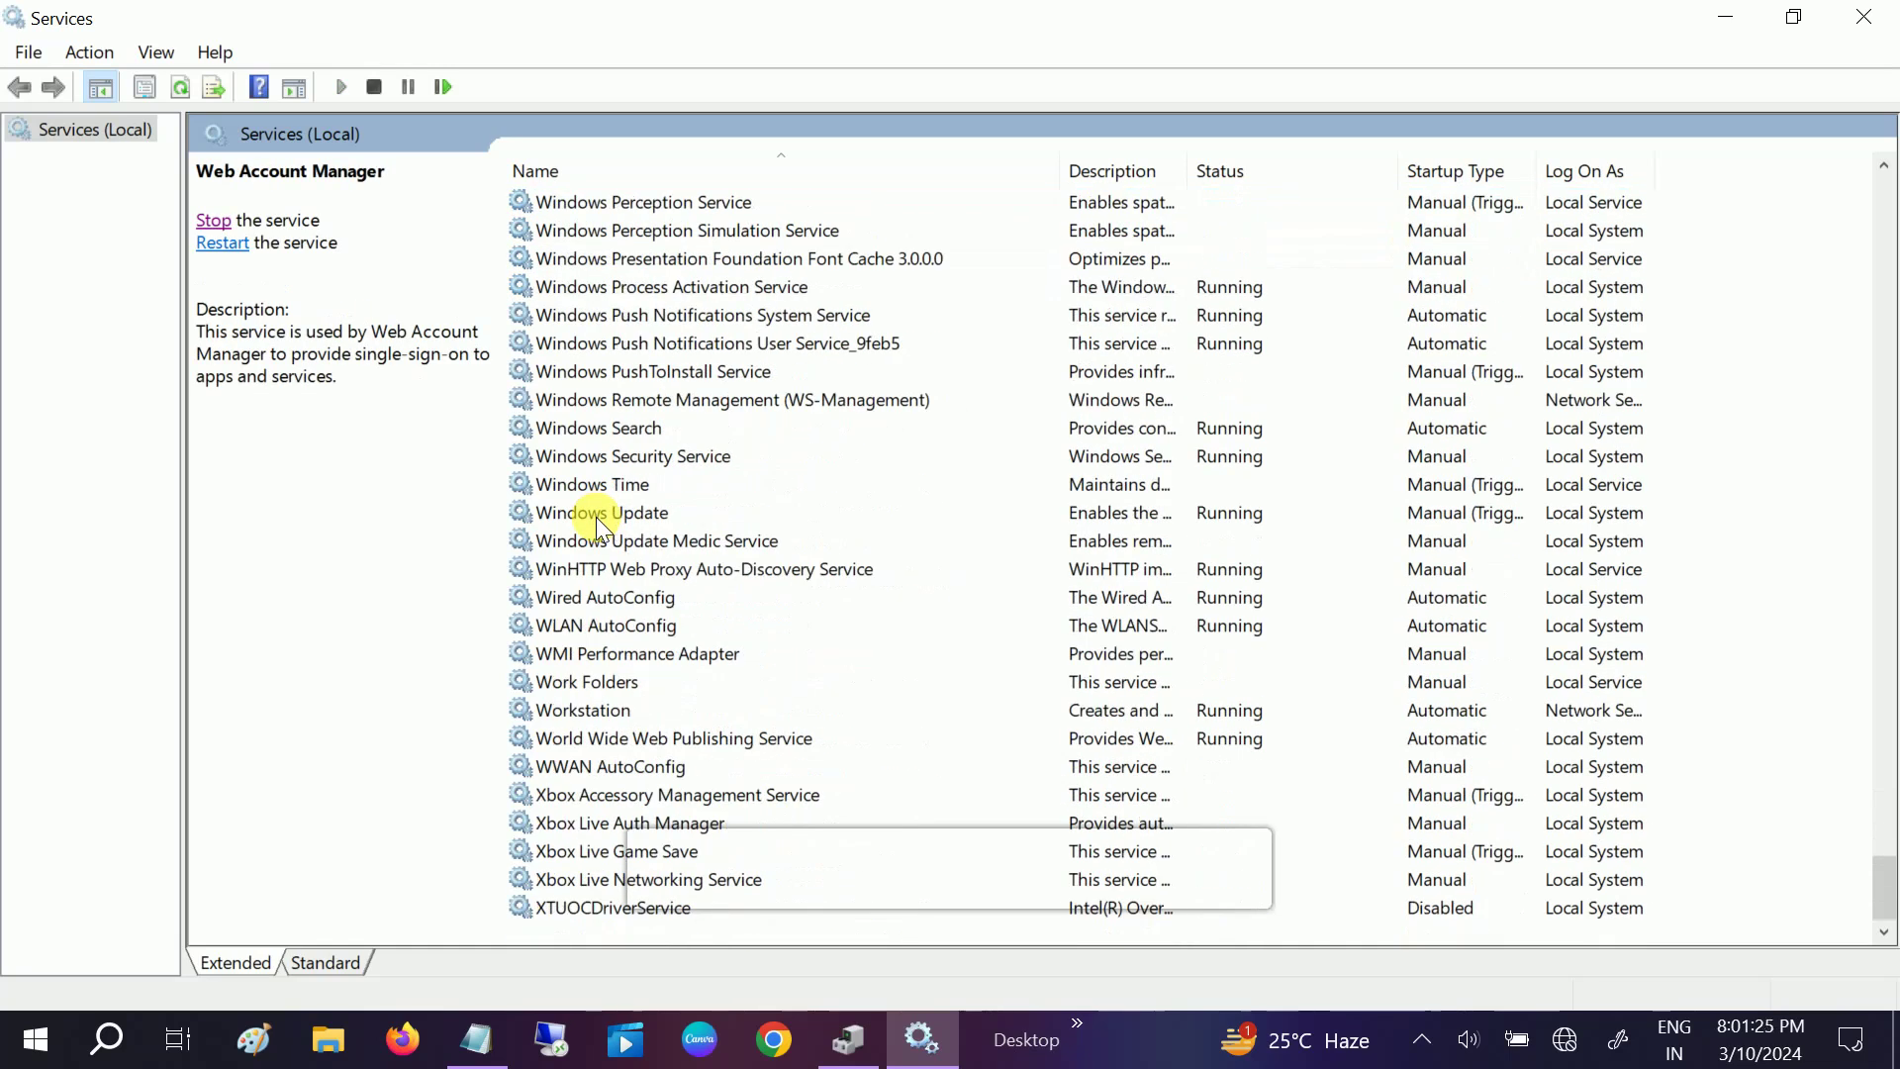
pyautogui.click(624, 634)
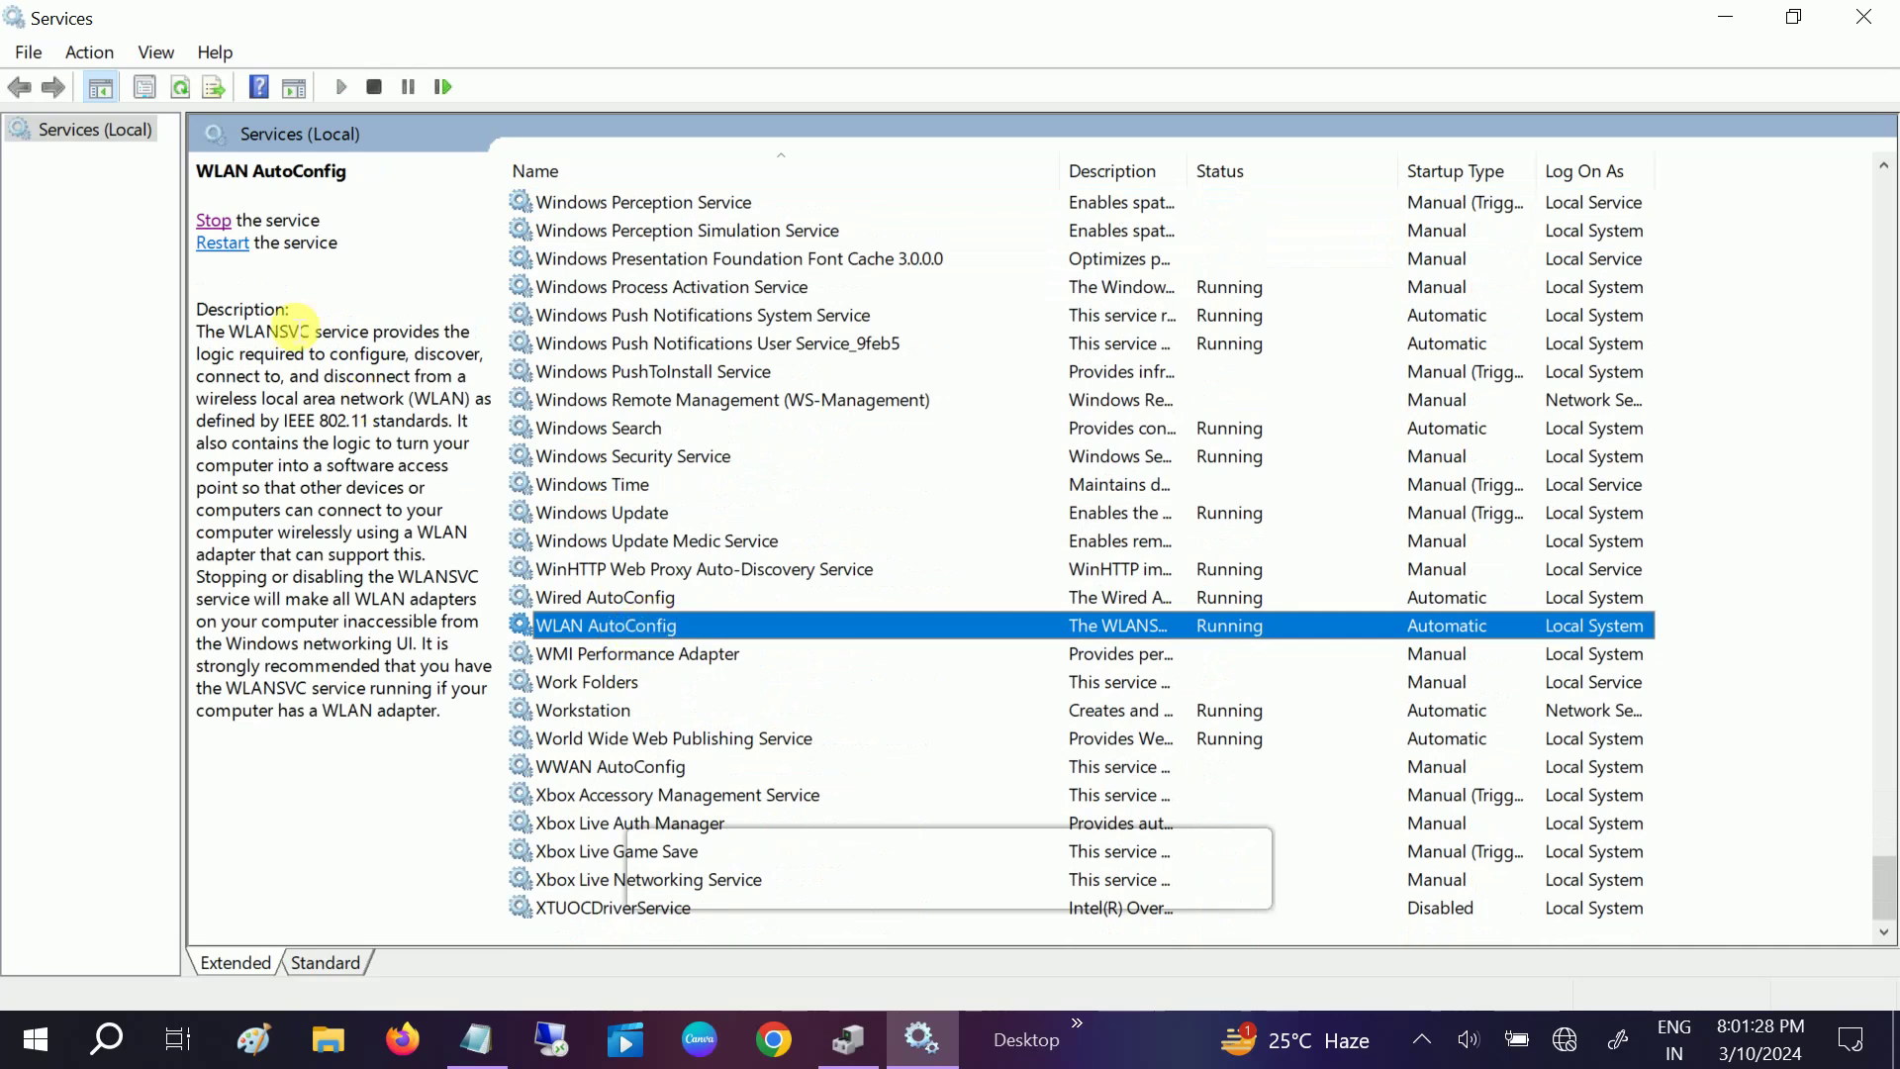
# Stop and restart WLAN AutoConfig so it runs with Automatic startup.
pyautogui.click(213, 220)
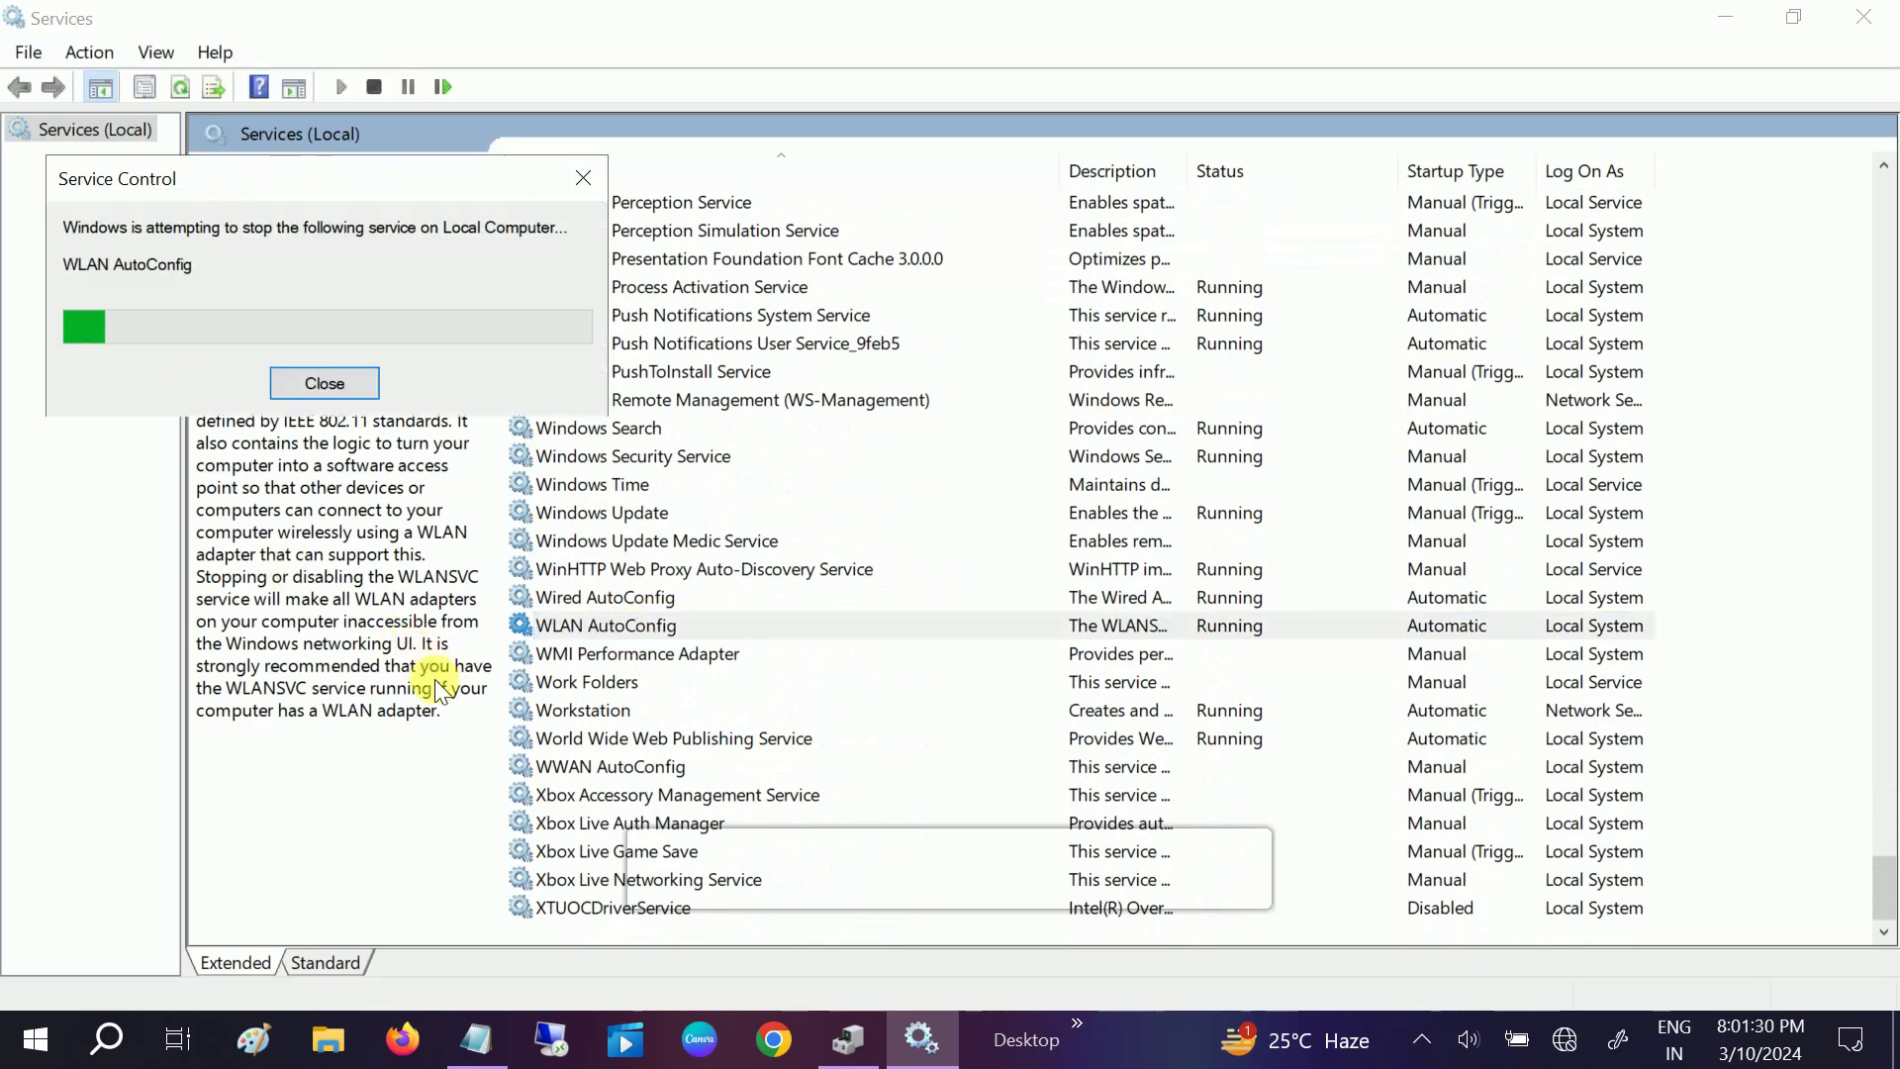
pyautogui.click(614, 625)
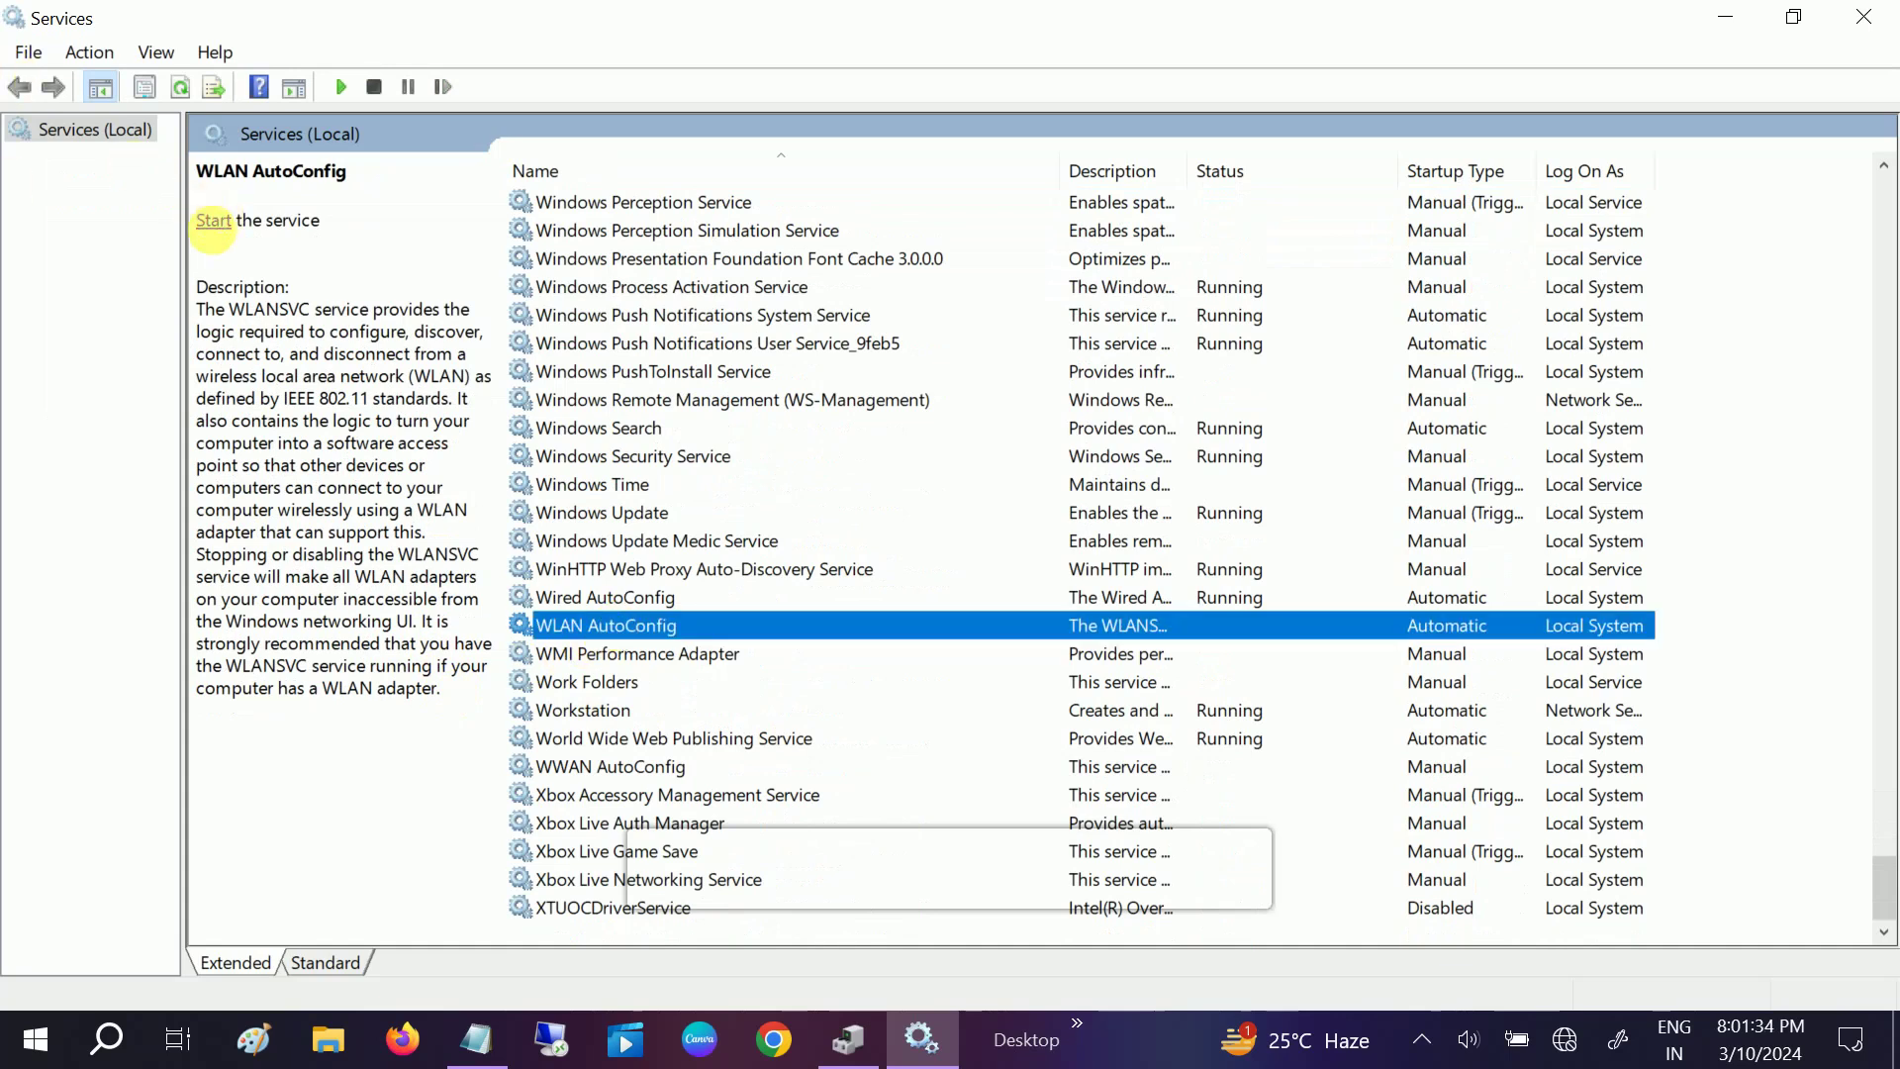
pyautogui.click(212, 220)
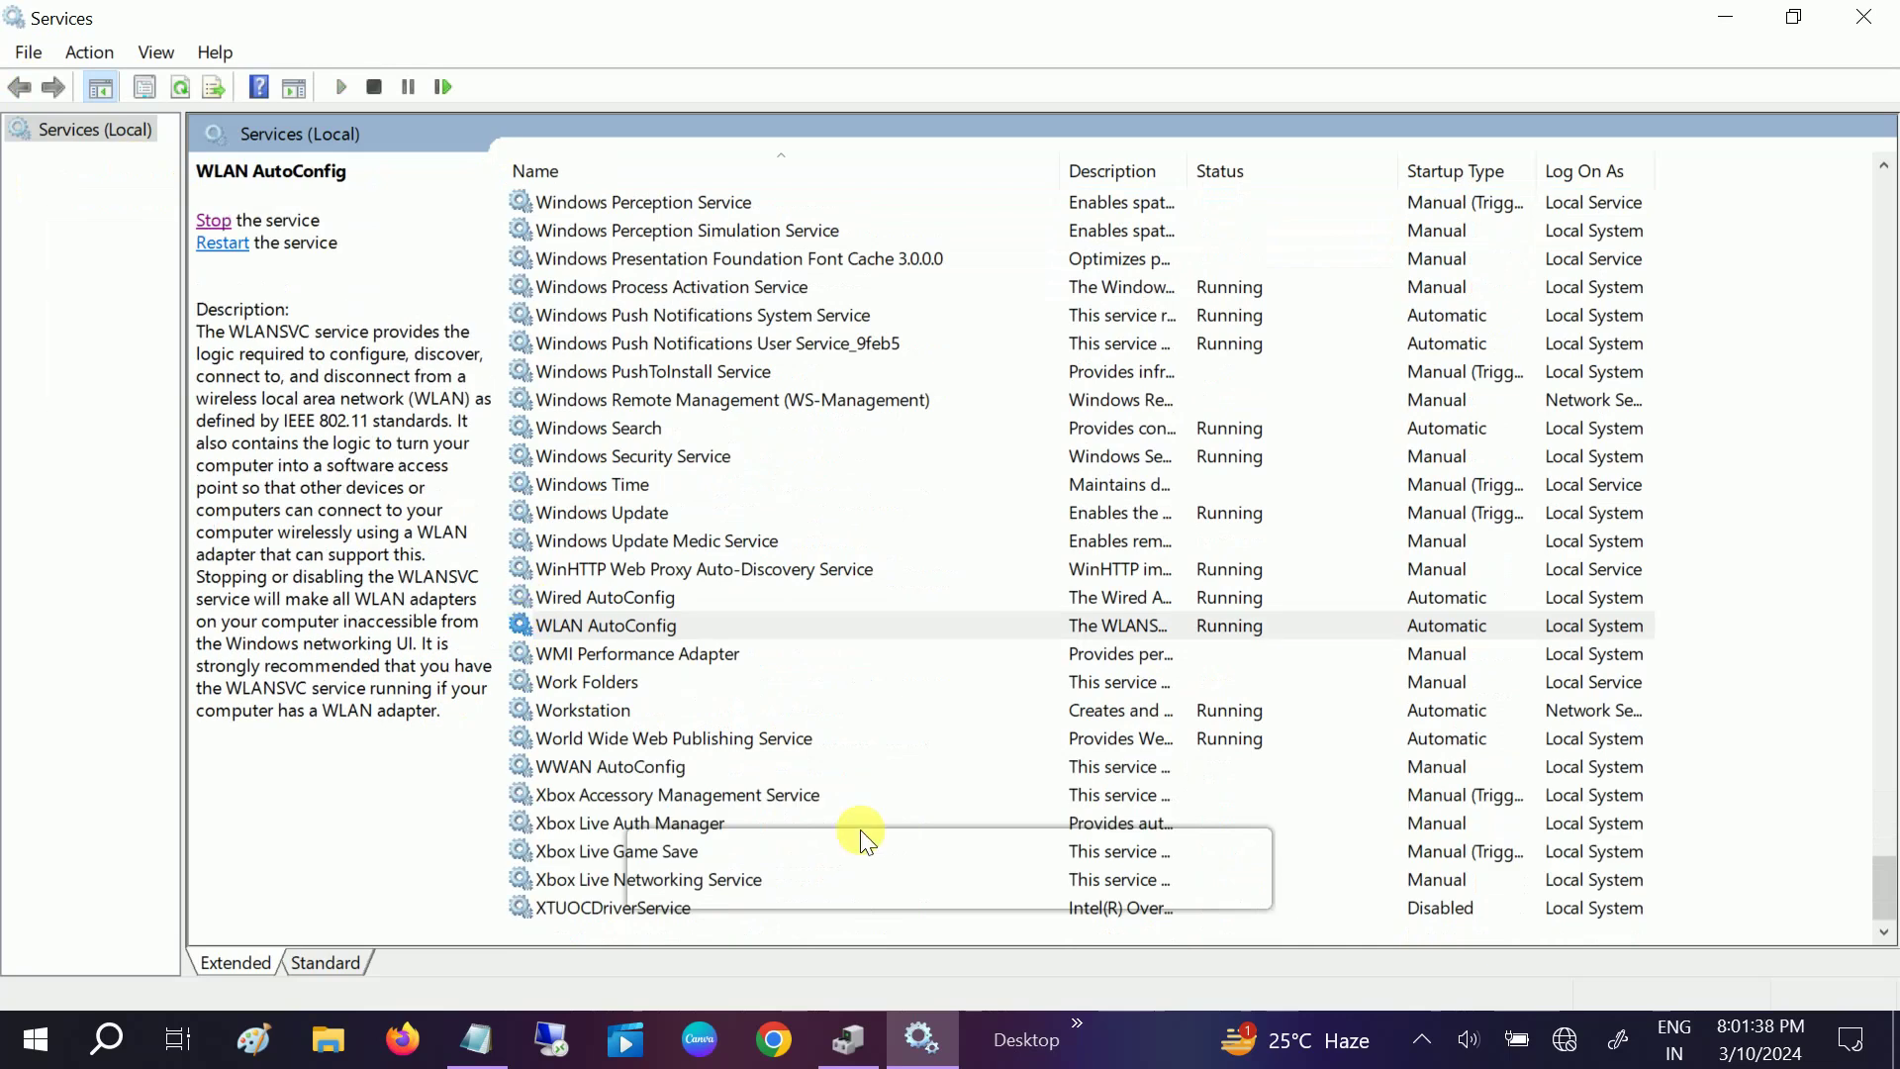
# Back in Device Manager, disable and then re-enable the Intel Wi-Fi adapter.
pyautogui.click(848, 1037)
pyautogui.rightClick(270, 639)
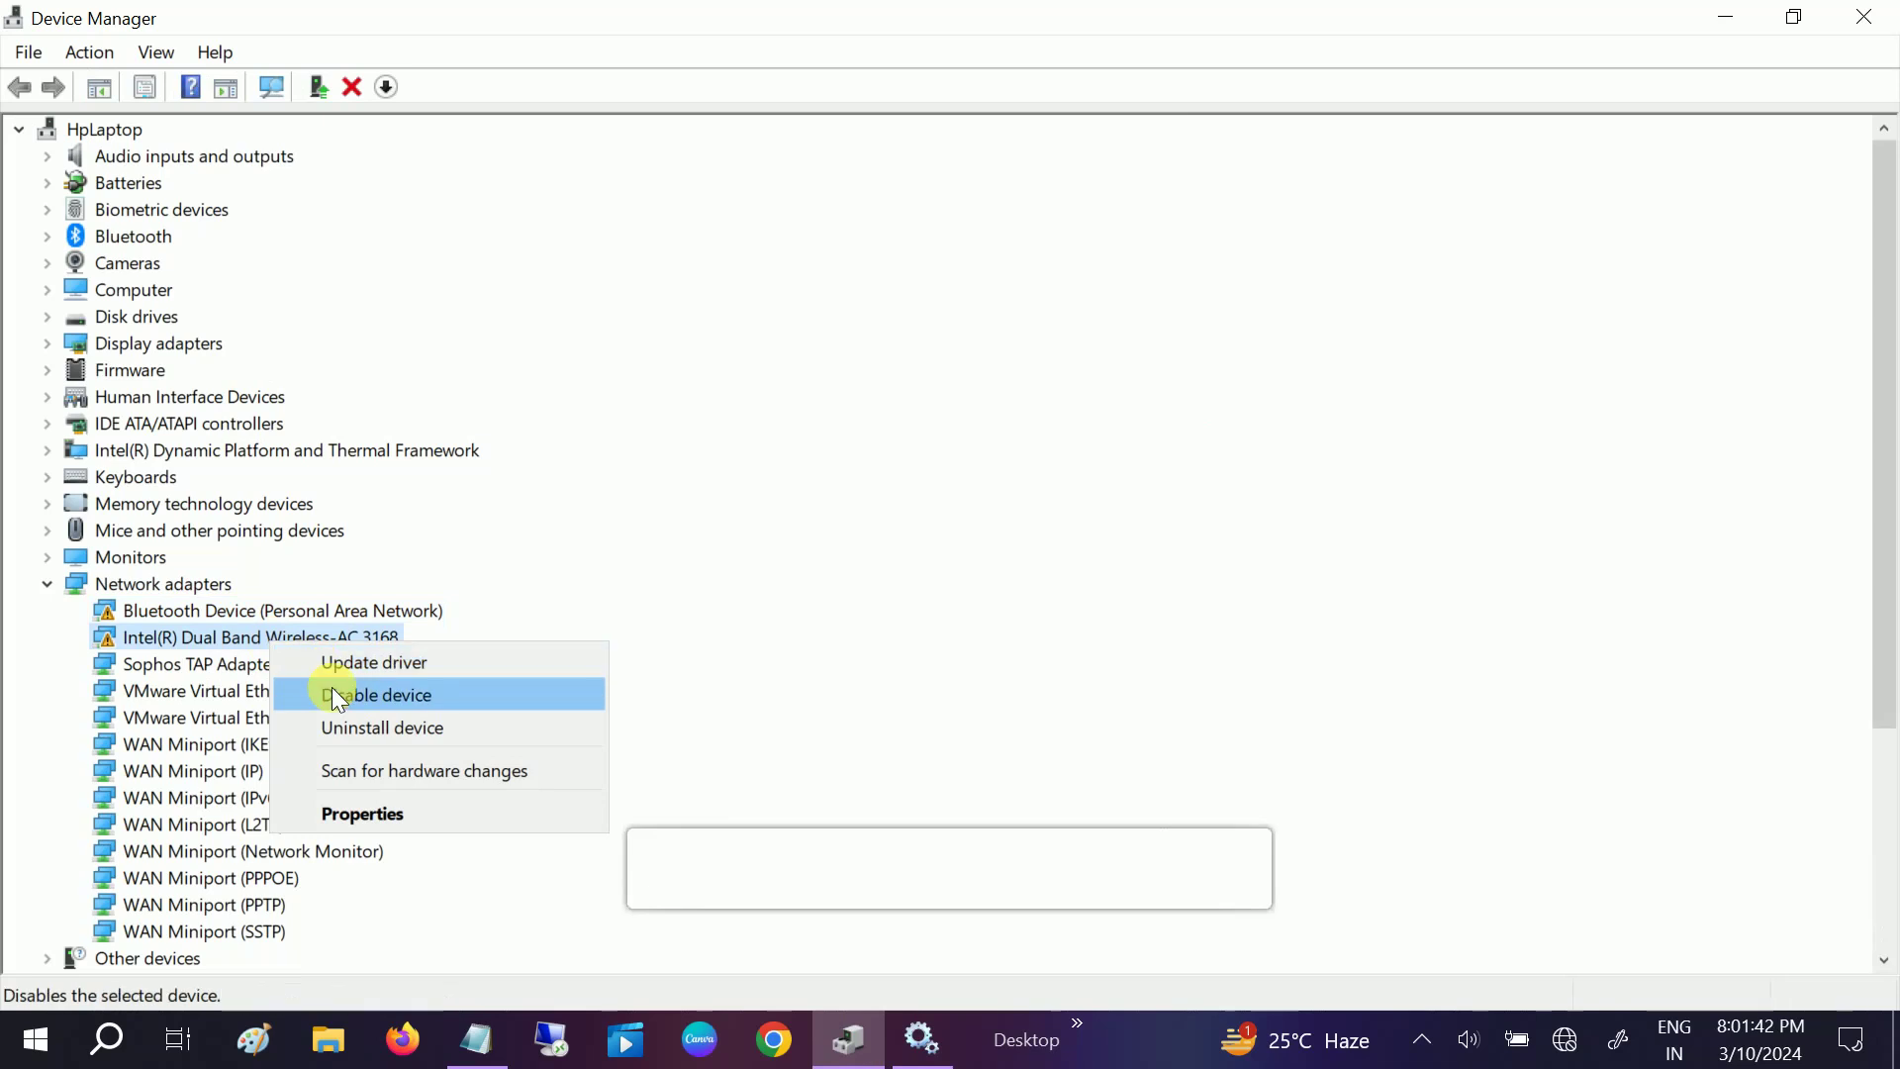
pyautogui.click(331, 688)
pyautogui.click(1053, 570)
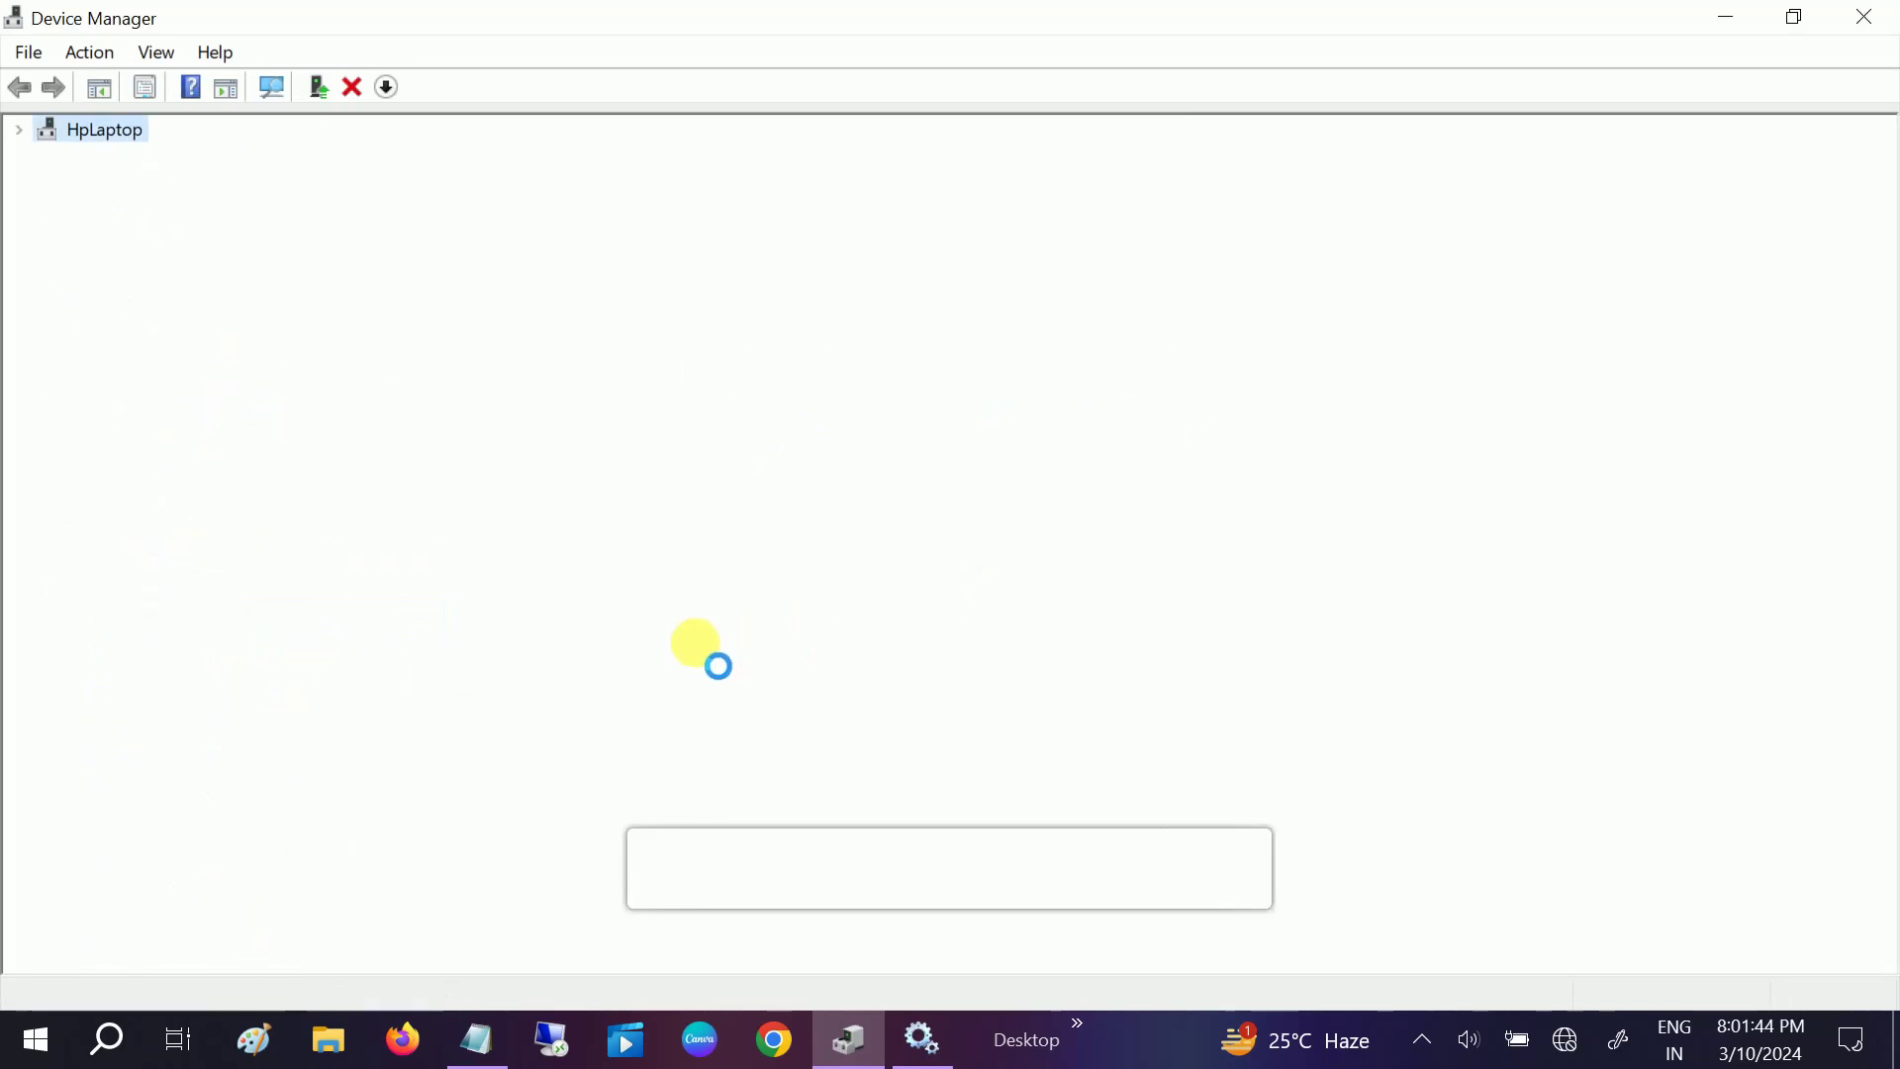
pyautogui.rightClick(225, 639)
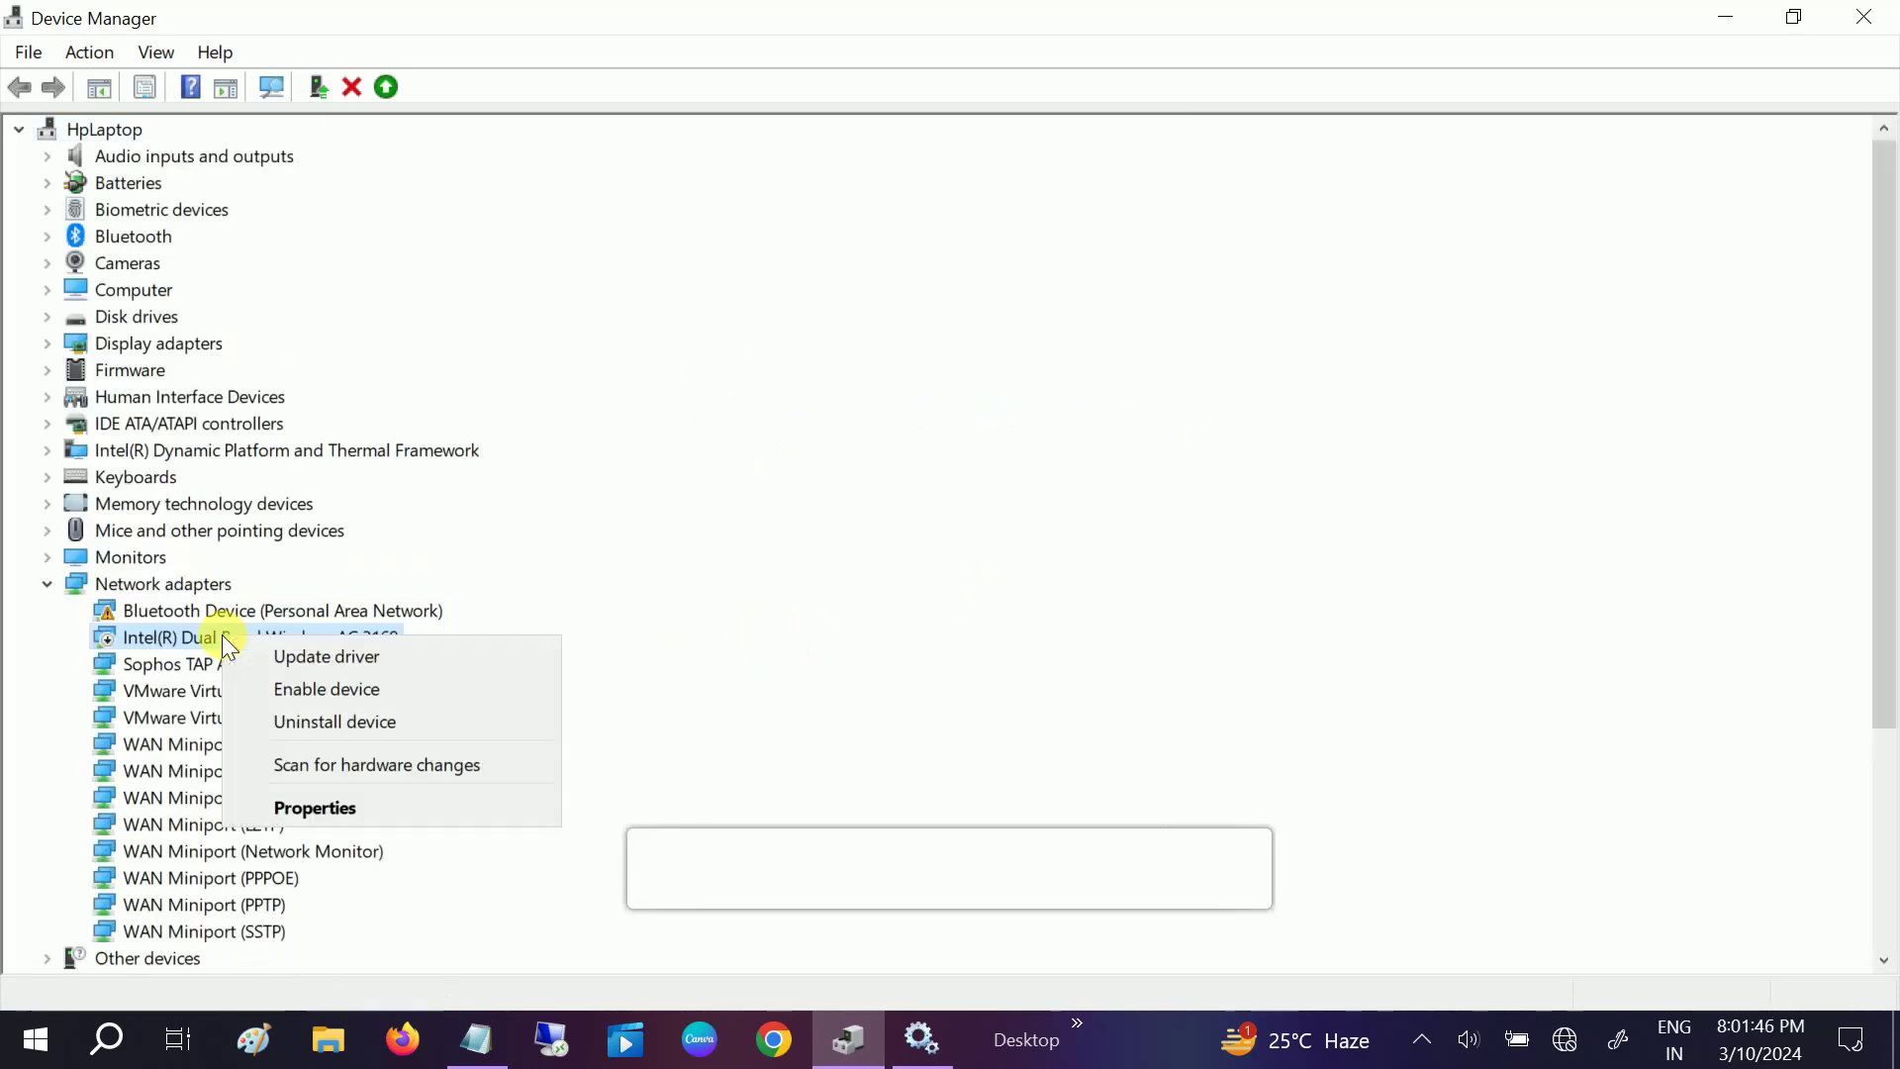
pyautogui.click(326, 689)
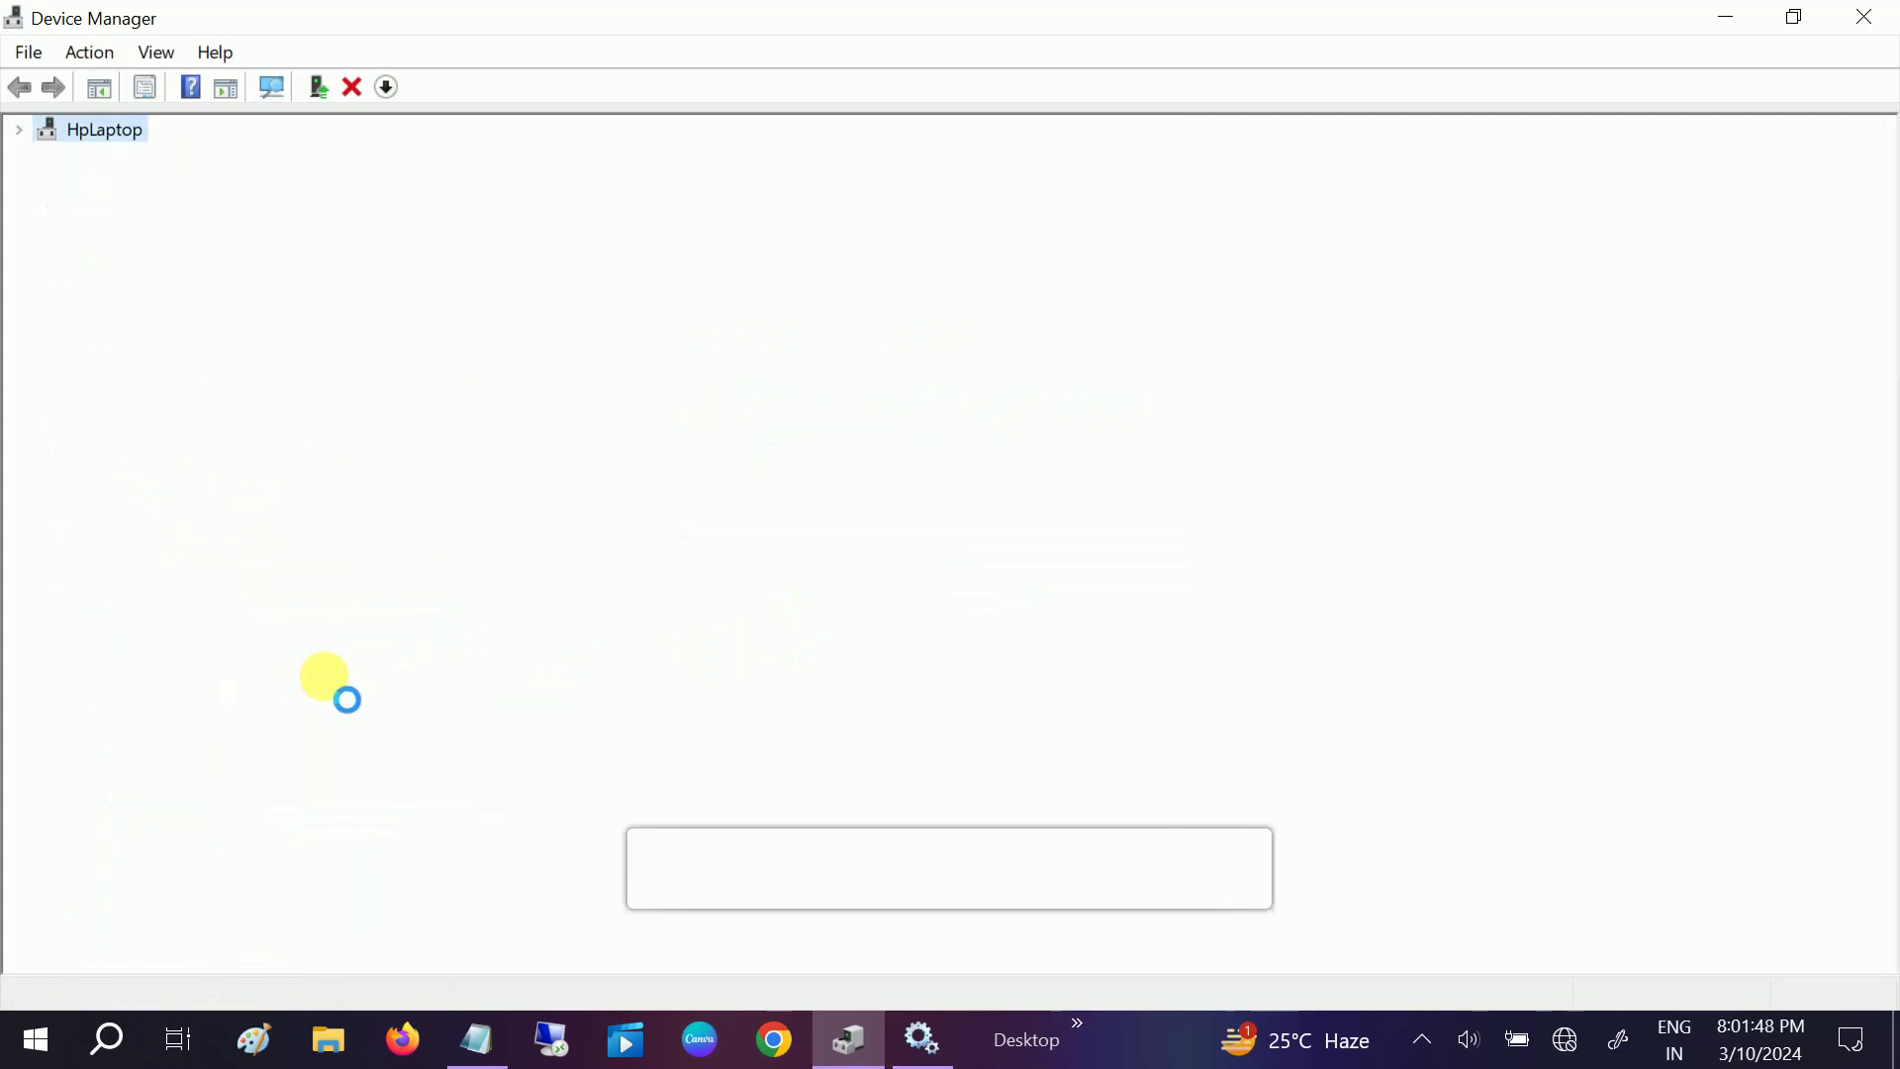
# Uninstall the Intel Dual Band Wireless-AC 3168 adapter.
pyautogui.rightClick(256, 641)
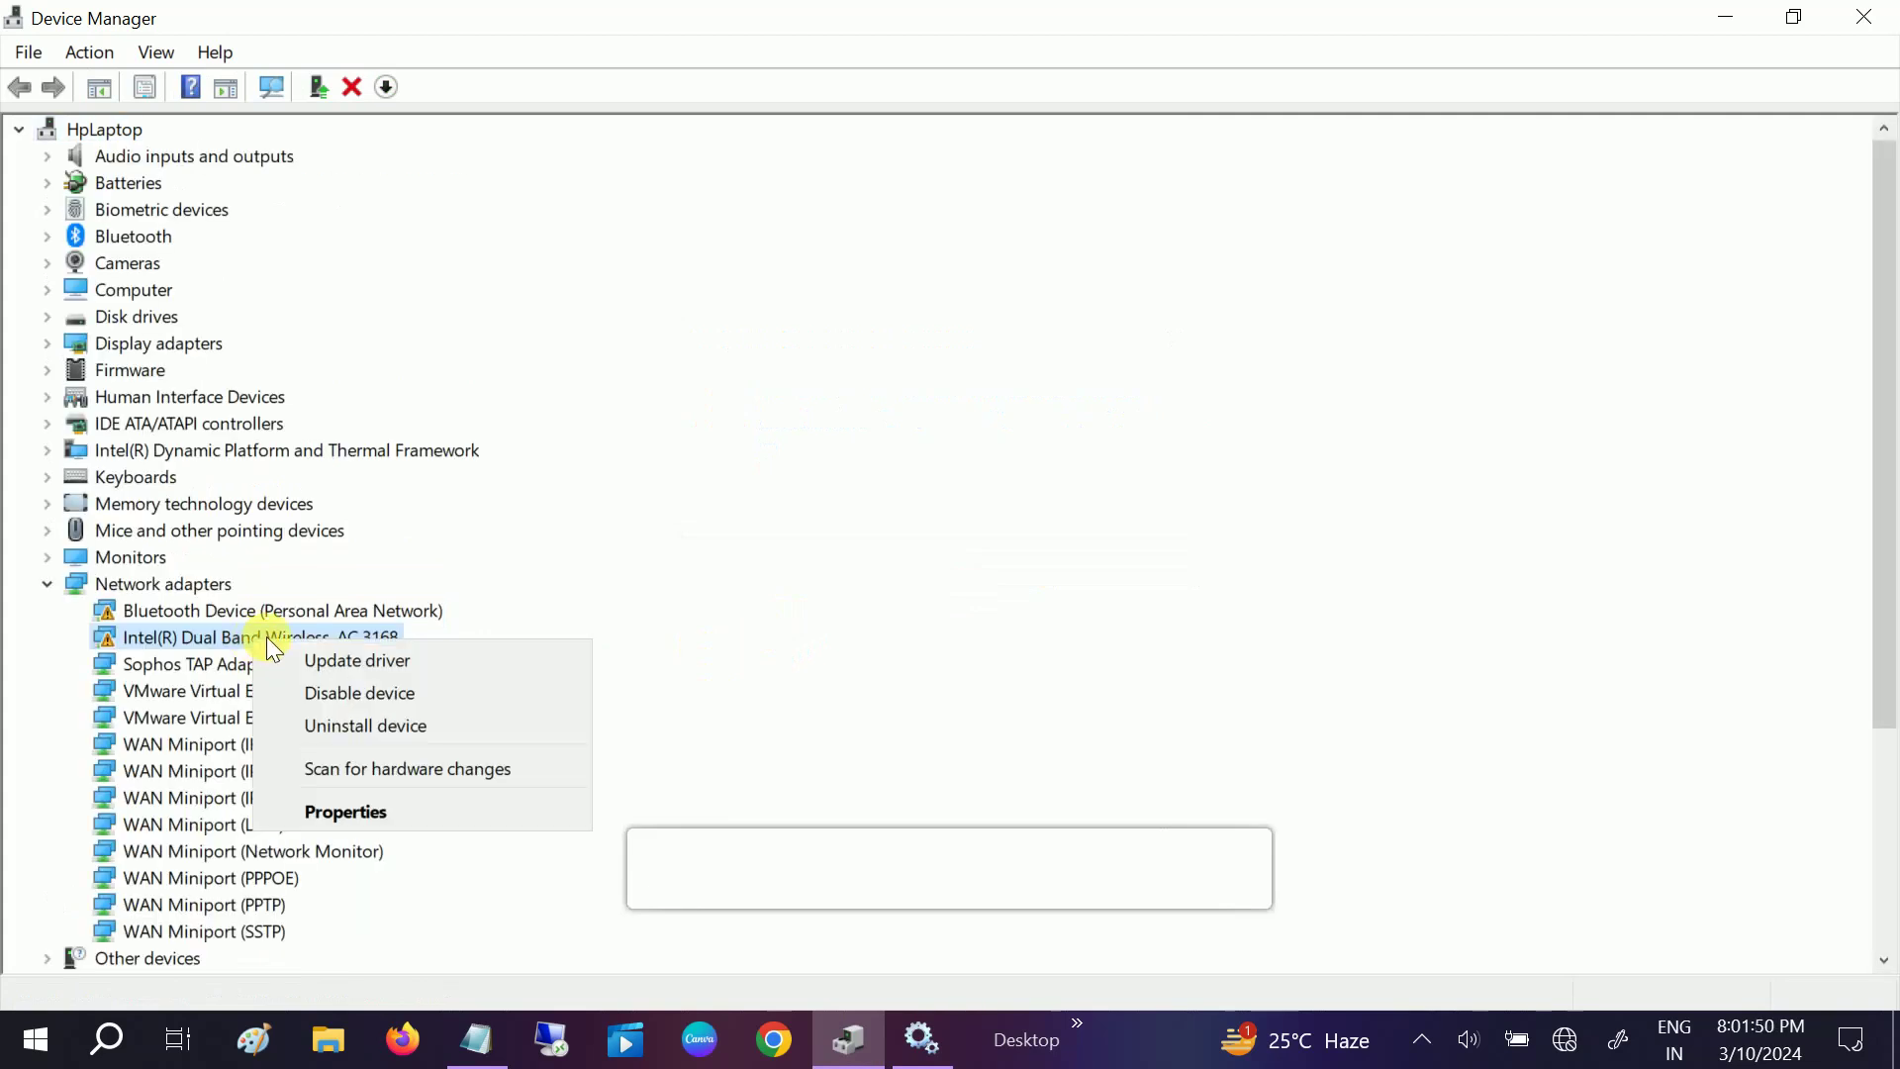
pyautogui.click(371, 737)
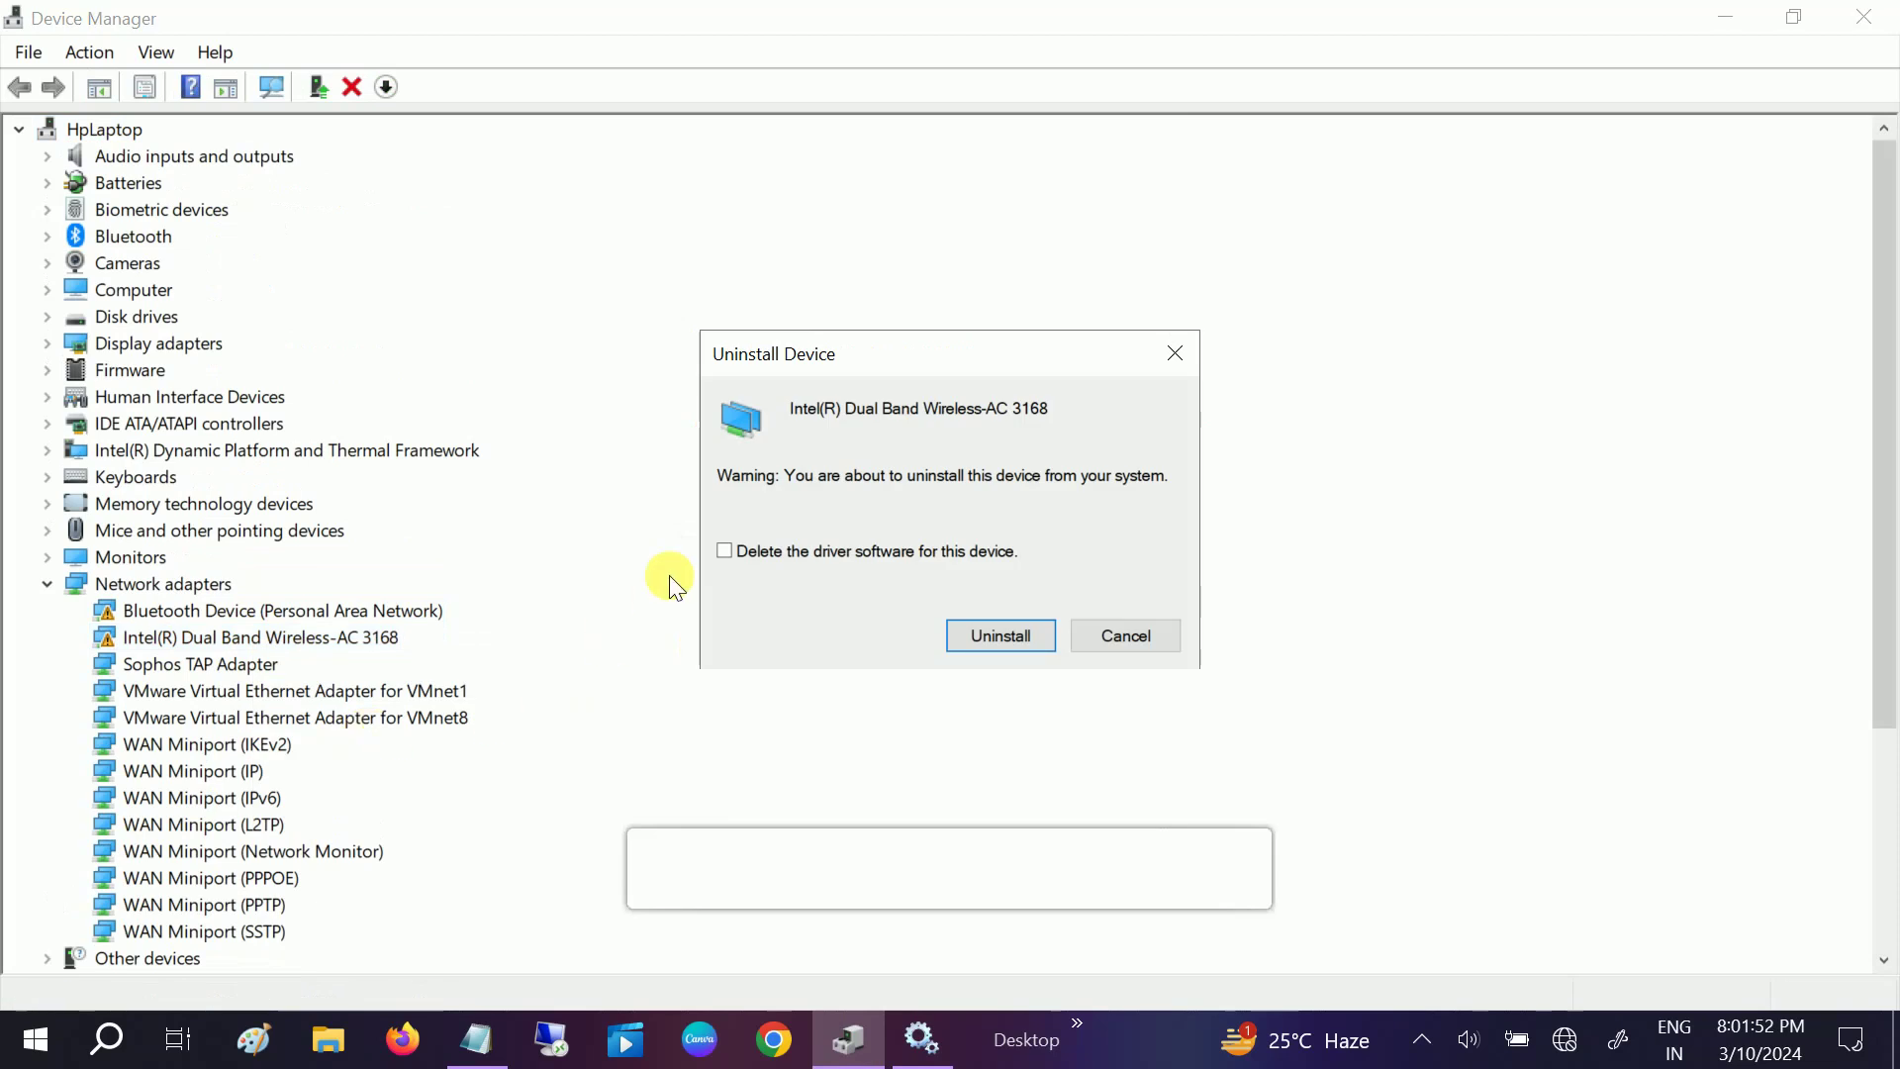
pyautogui.click(1003, 625)
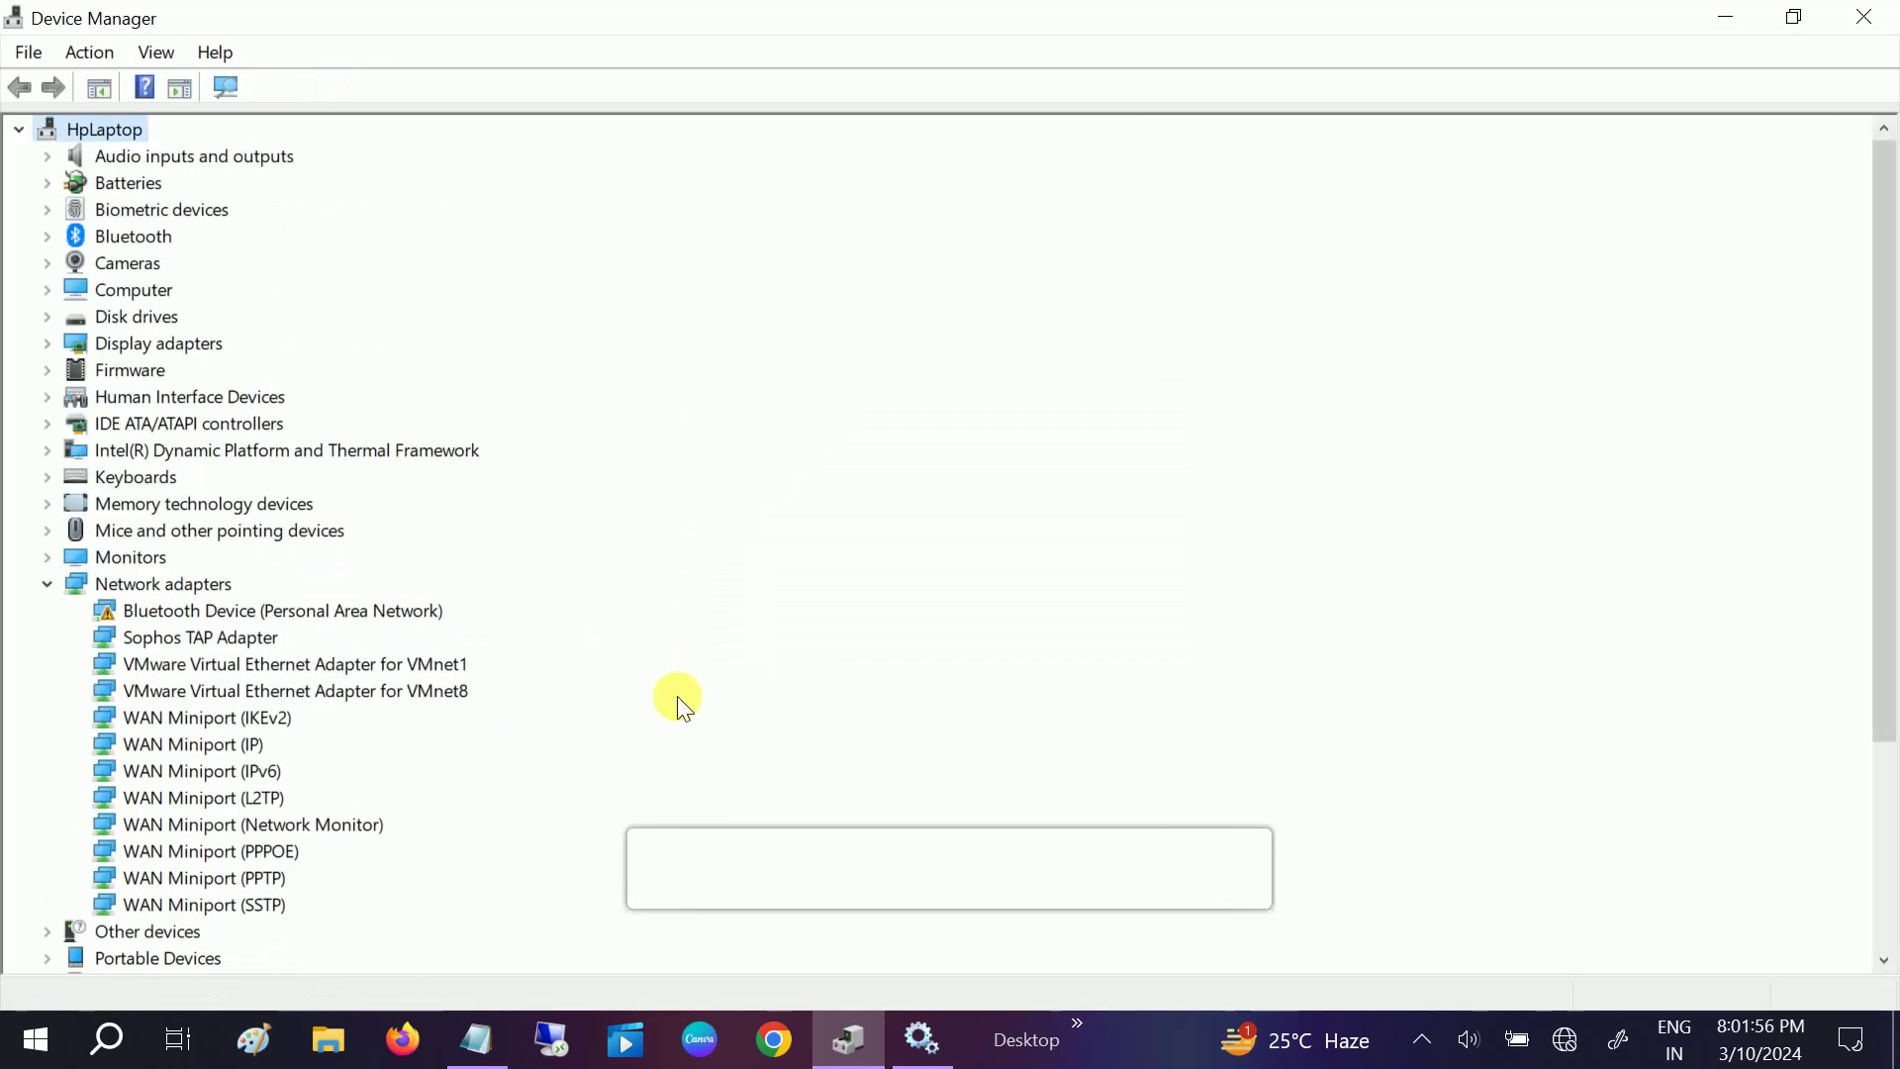
# Uninstall the Bluetooth Device (Personal Area Network) adapter.
pyautogui.click(312, 610)
pyautogui.rightClick(315, 620)
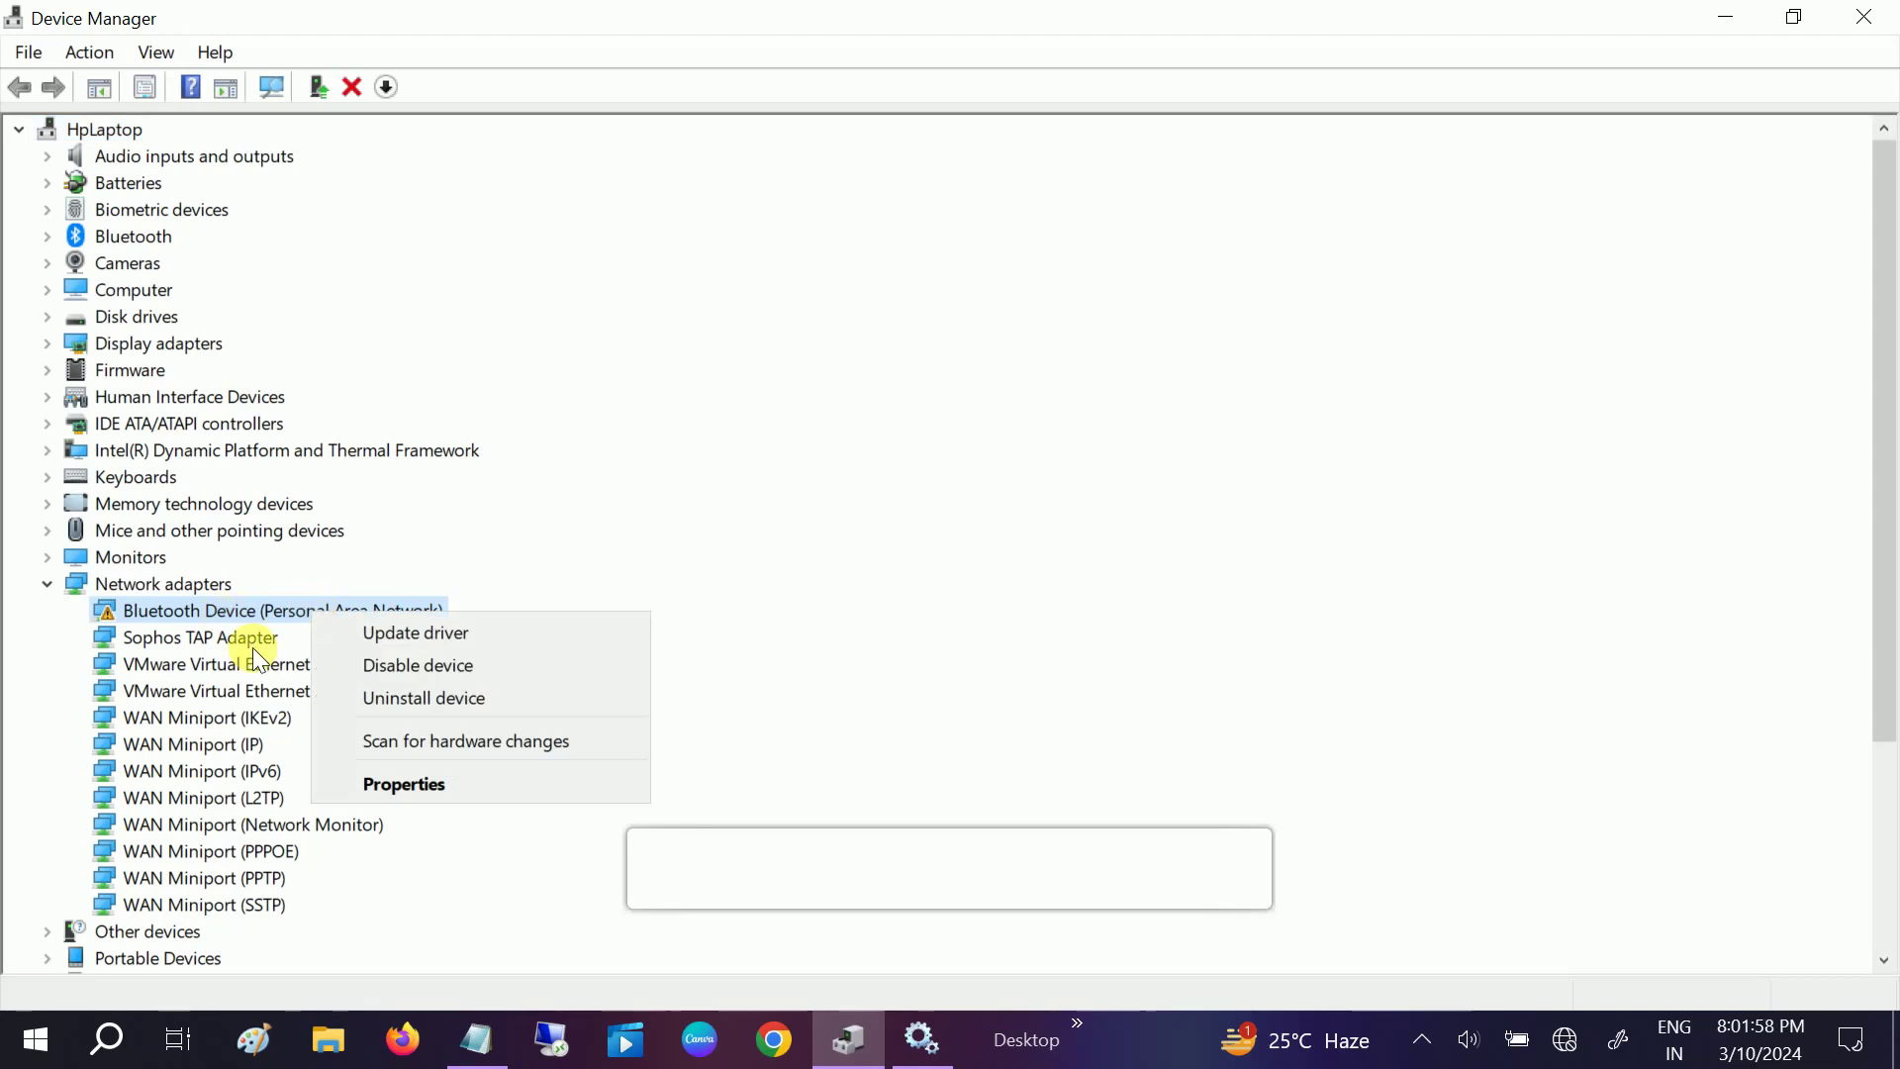
pyautogui.click(455, 697)
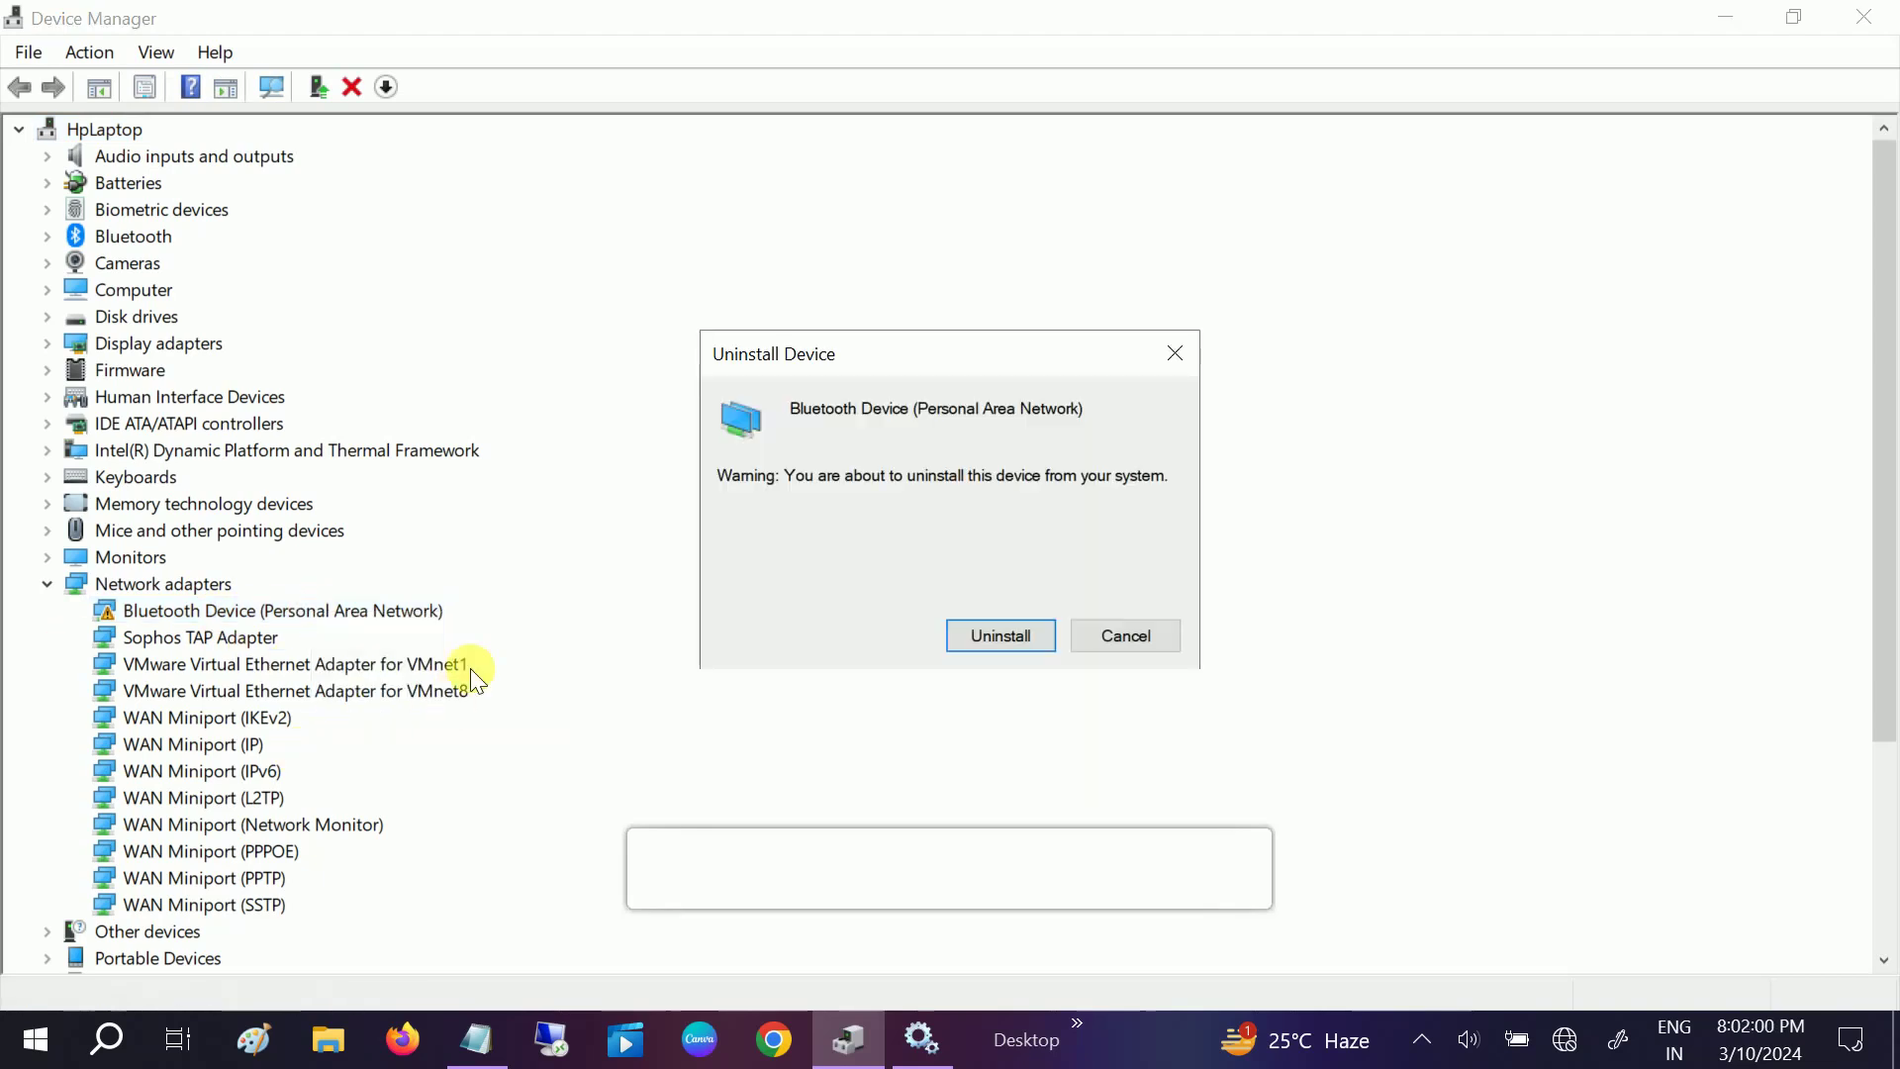
pyautogui.click(1027, 644)
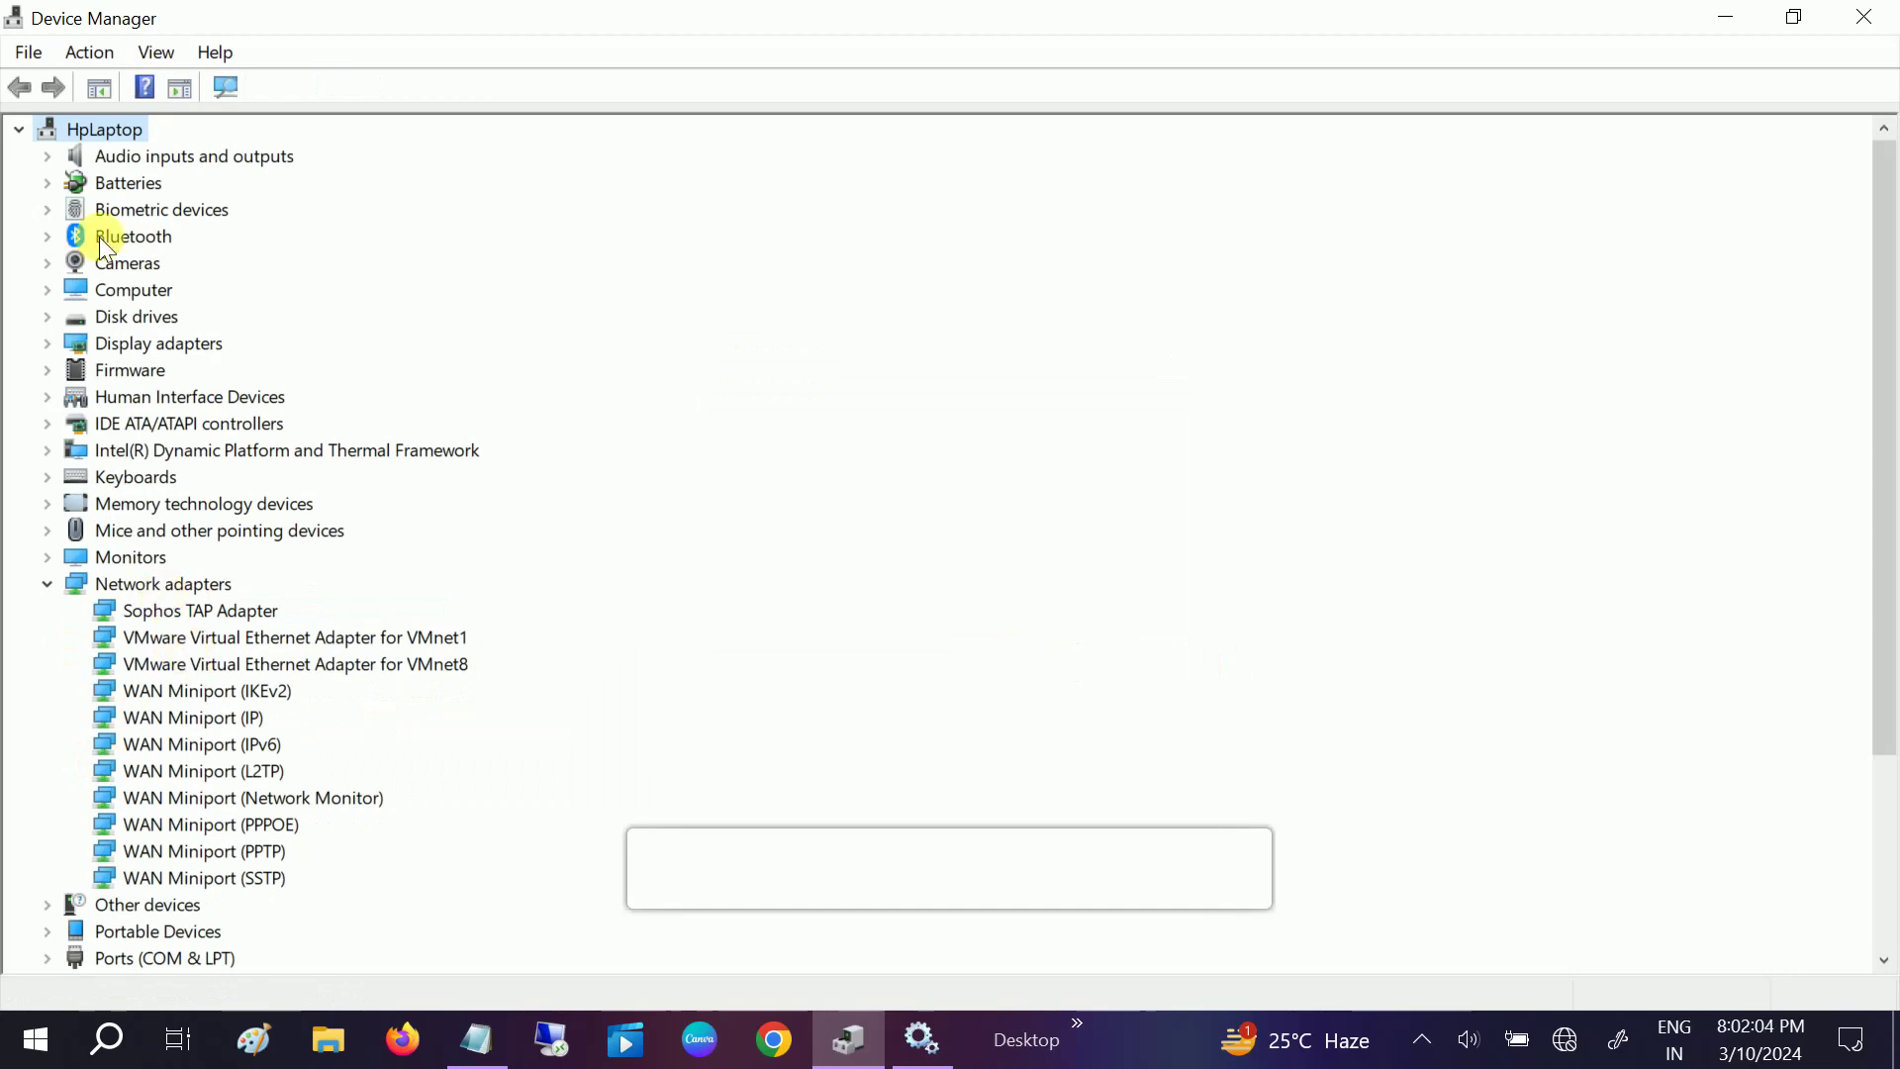
# Scan for hardware changes, then uninstall the reappeared Bluetooth PAN adapter again.
pyautogui.click(50, 585)
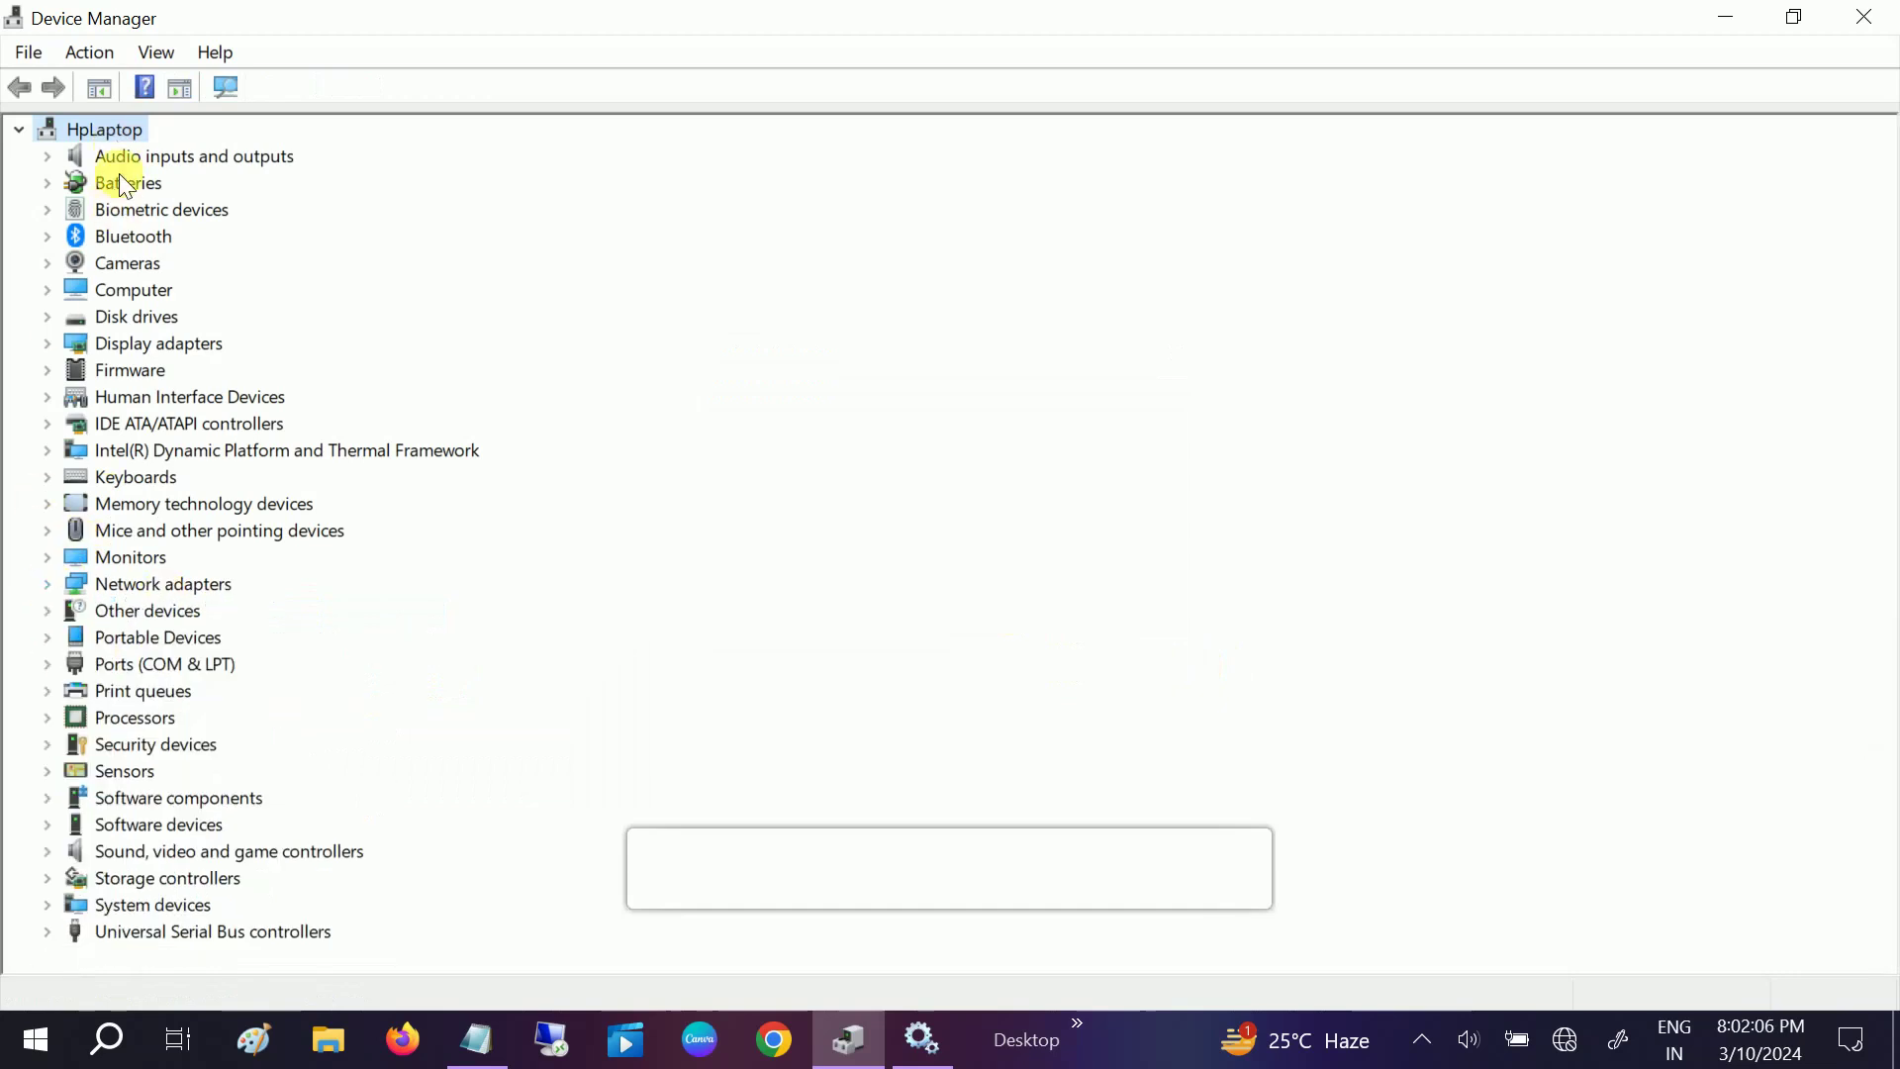
pyautogui.click(87, 59)
pyautogui.click(193, 93)
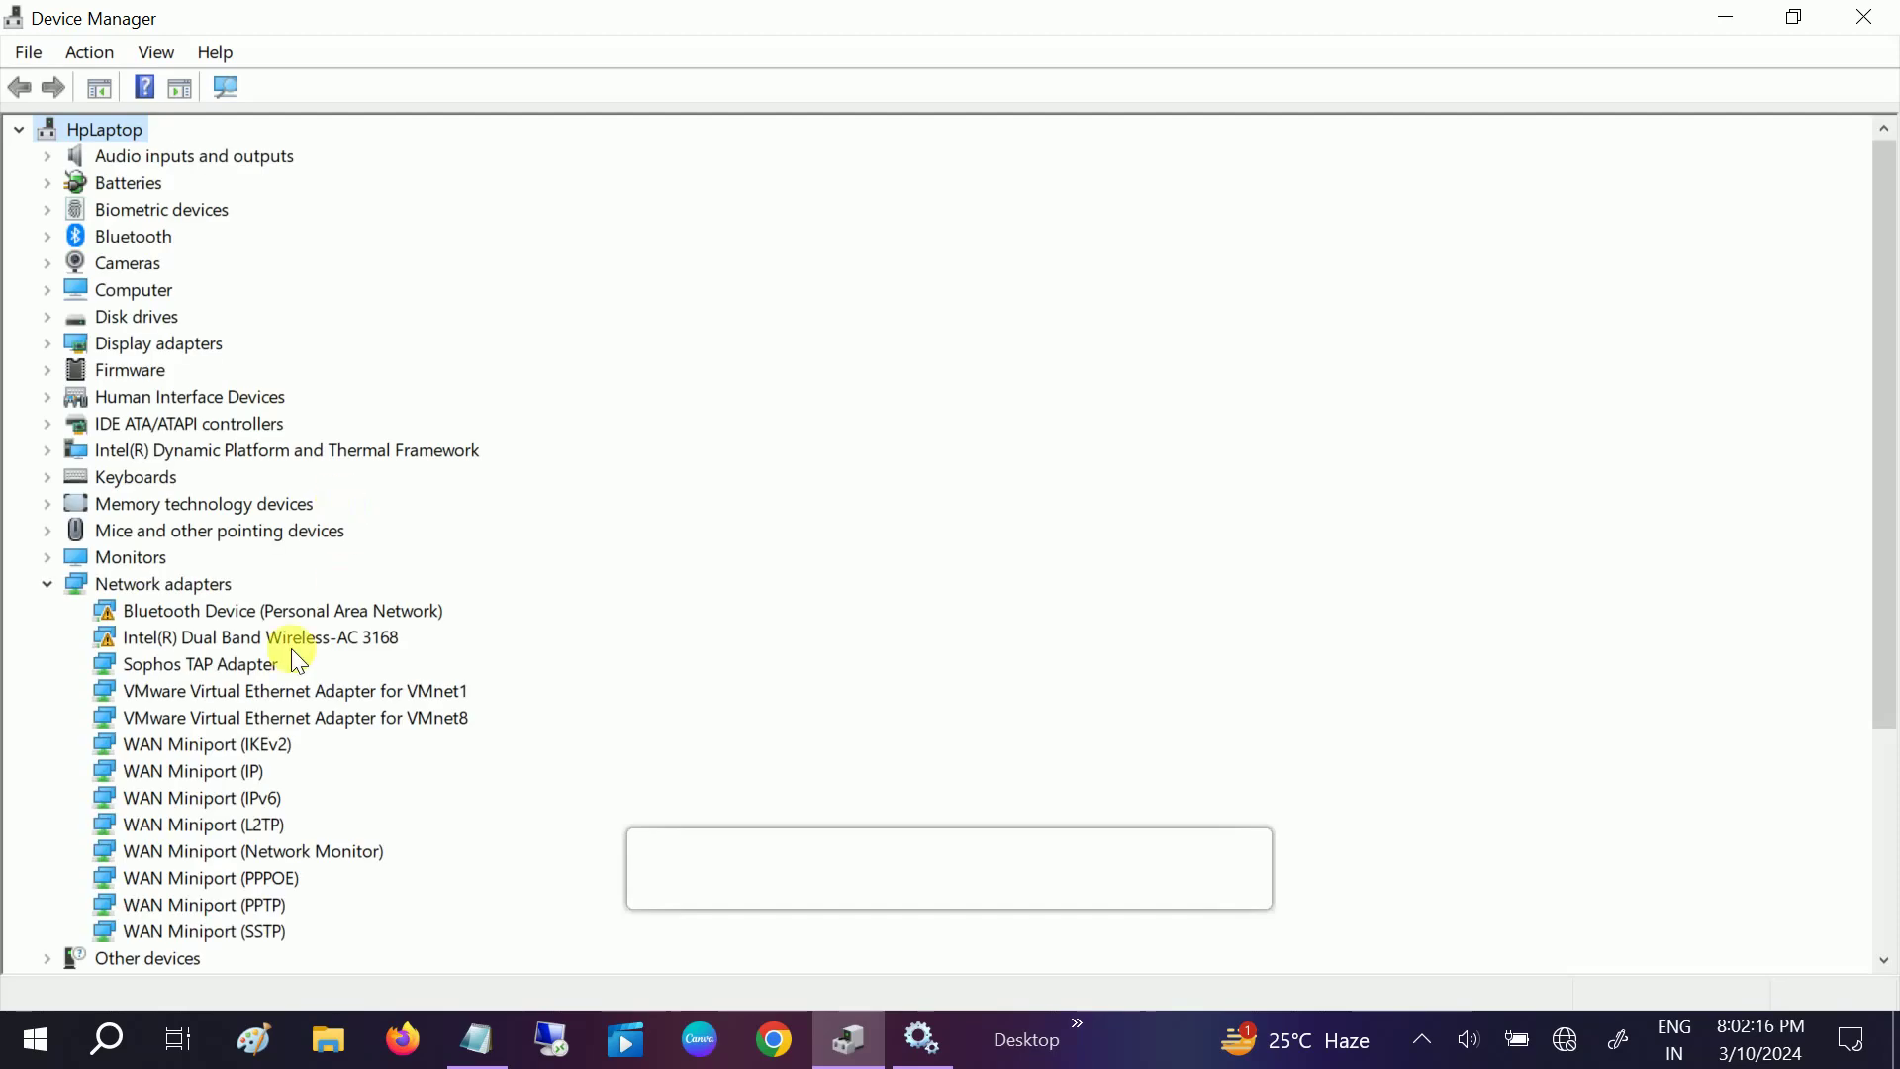
pyautogui.click(246, 643)
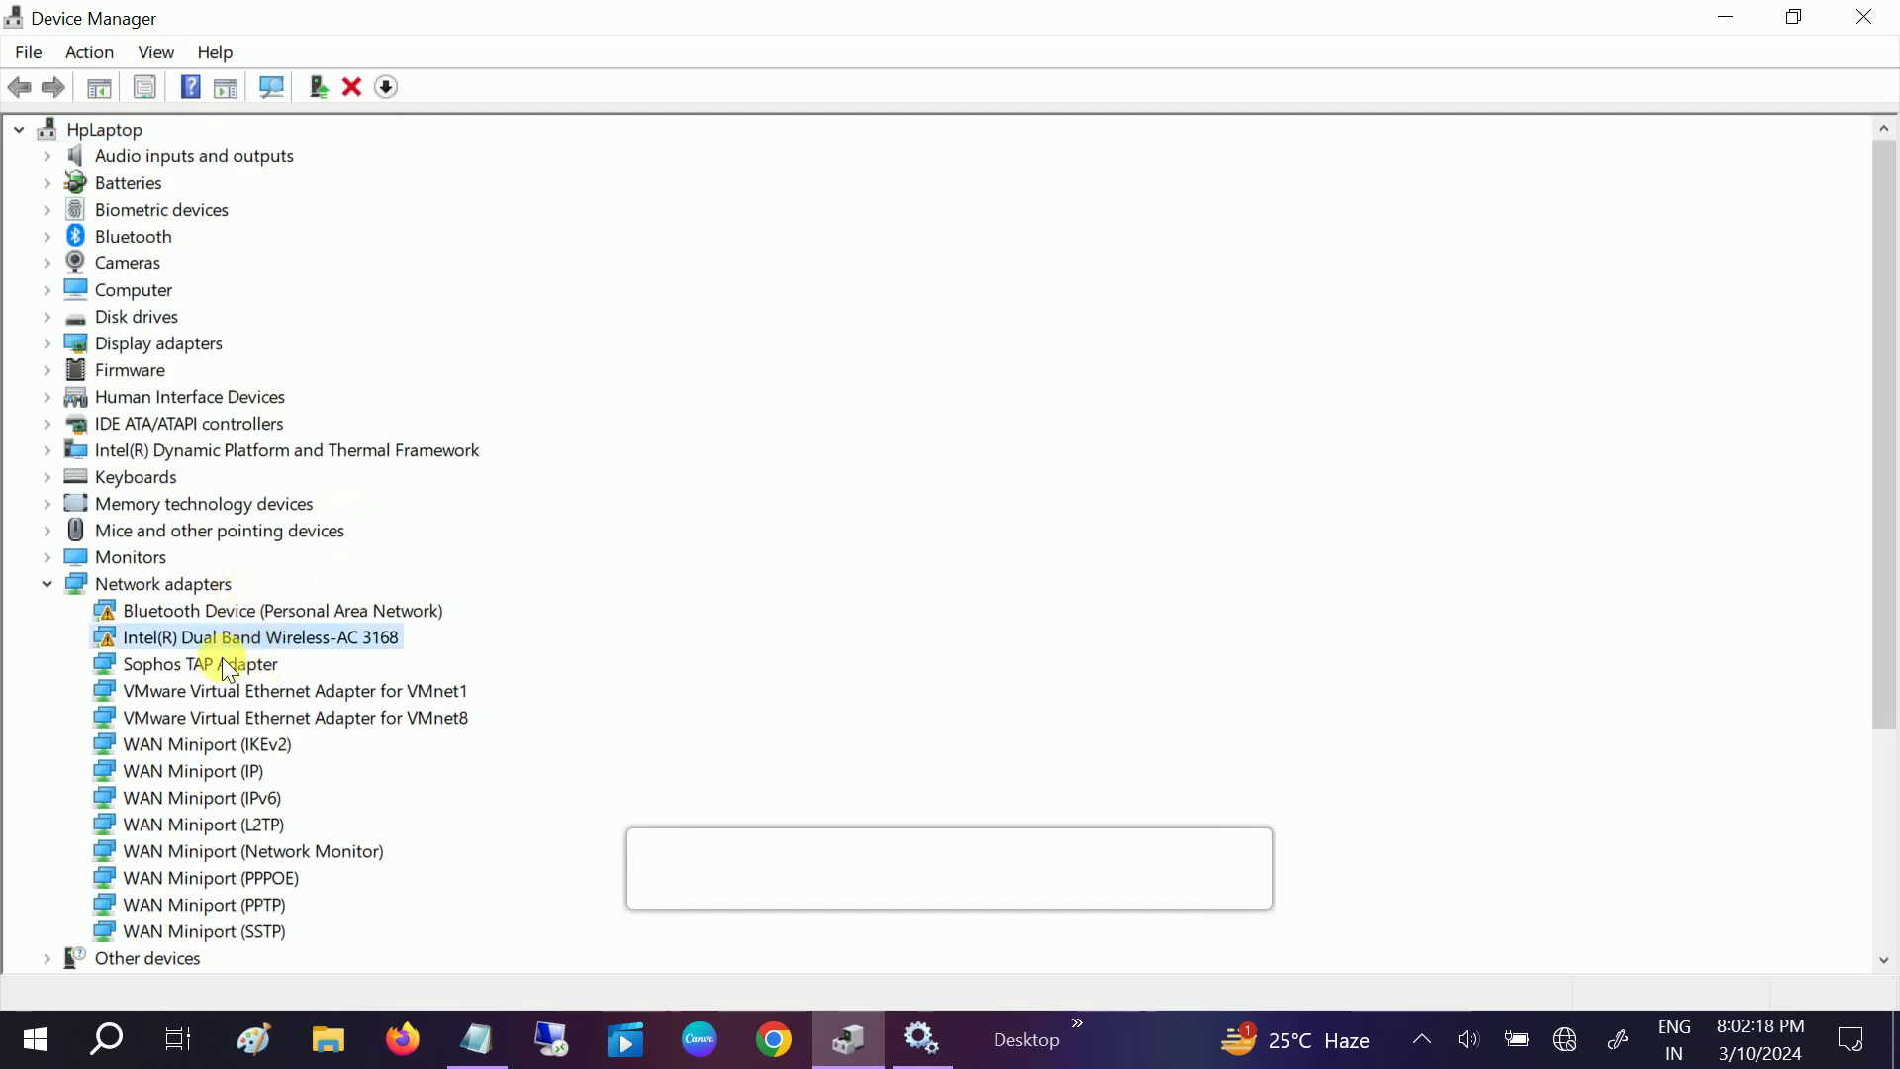
pyautogui.click(300, 611)
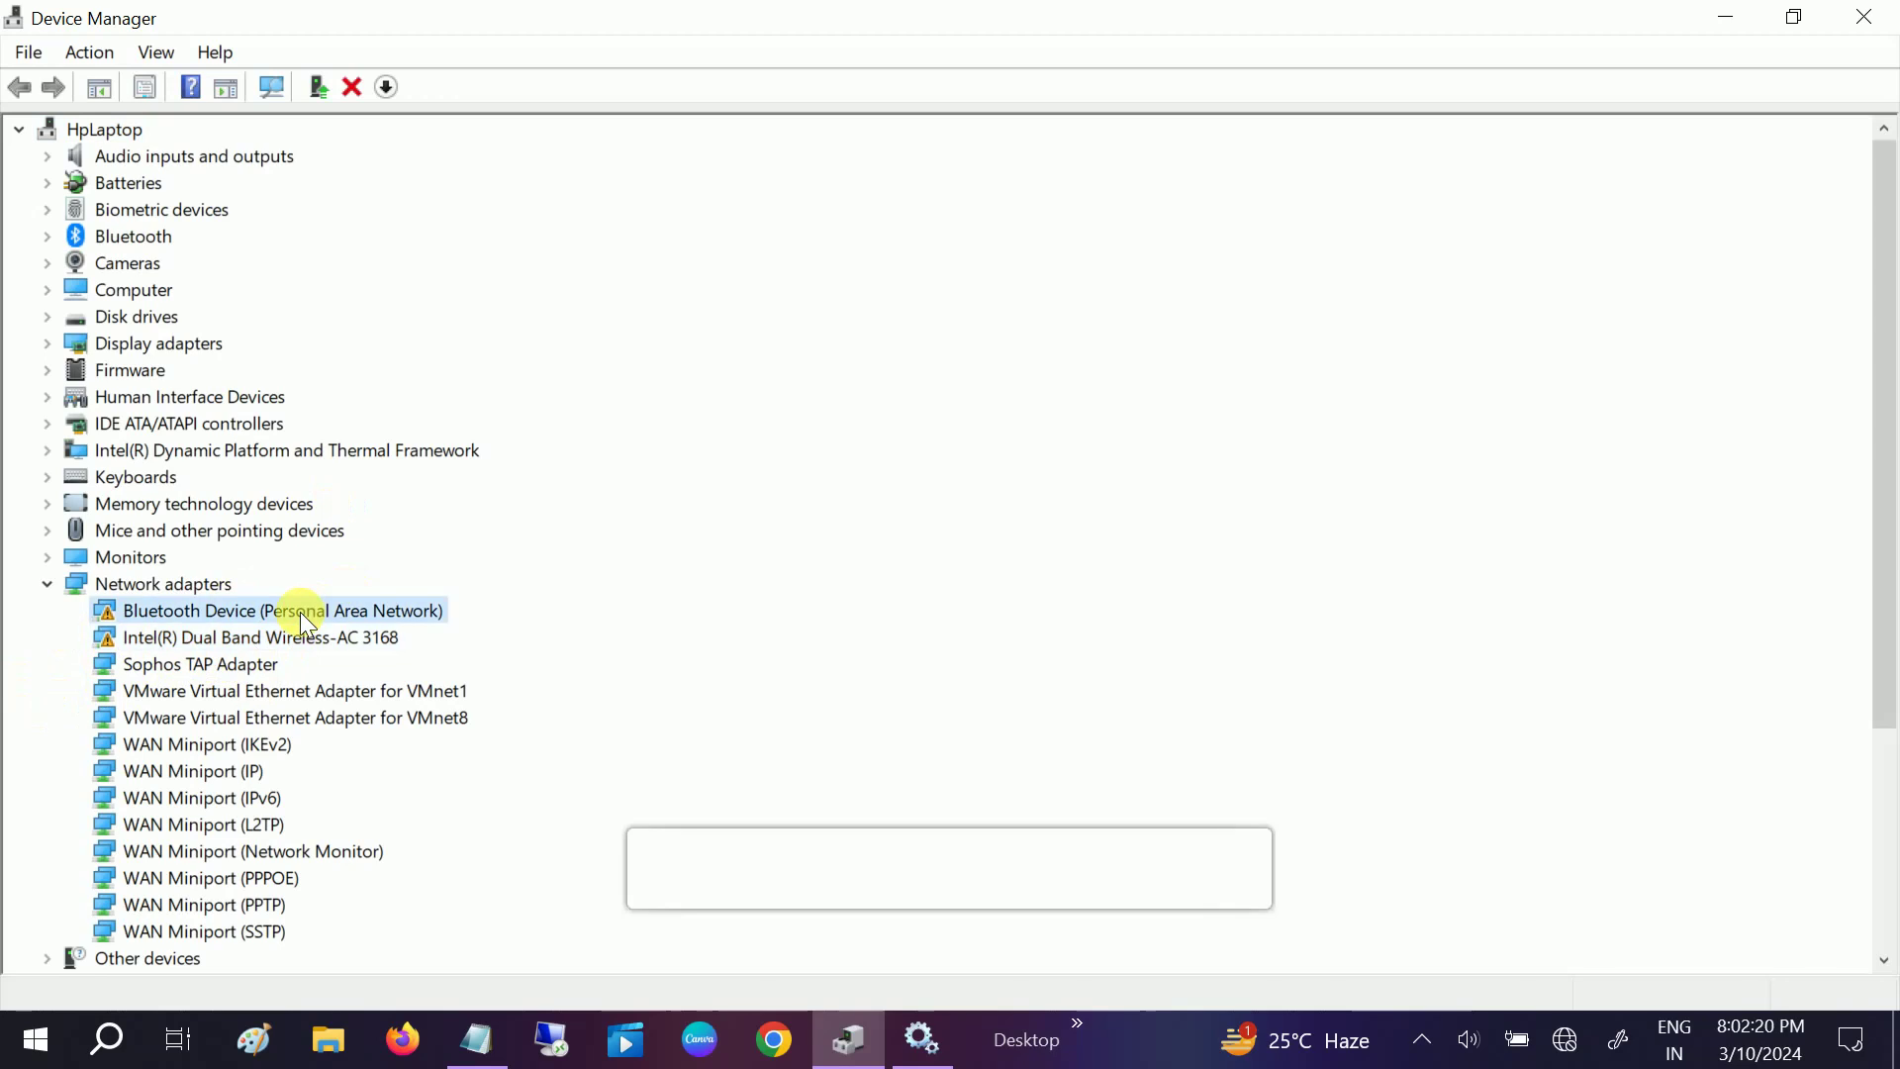
pyautogui.rightClick(299, 611)
pyautogui.click(459, 704)
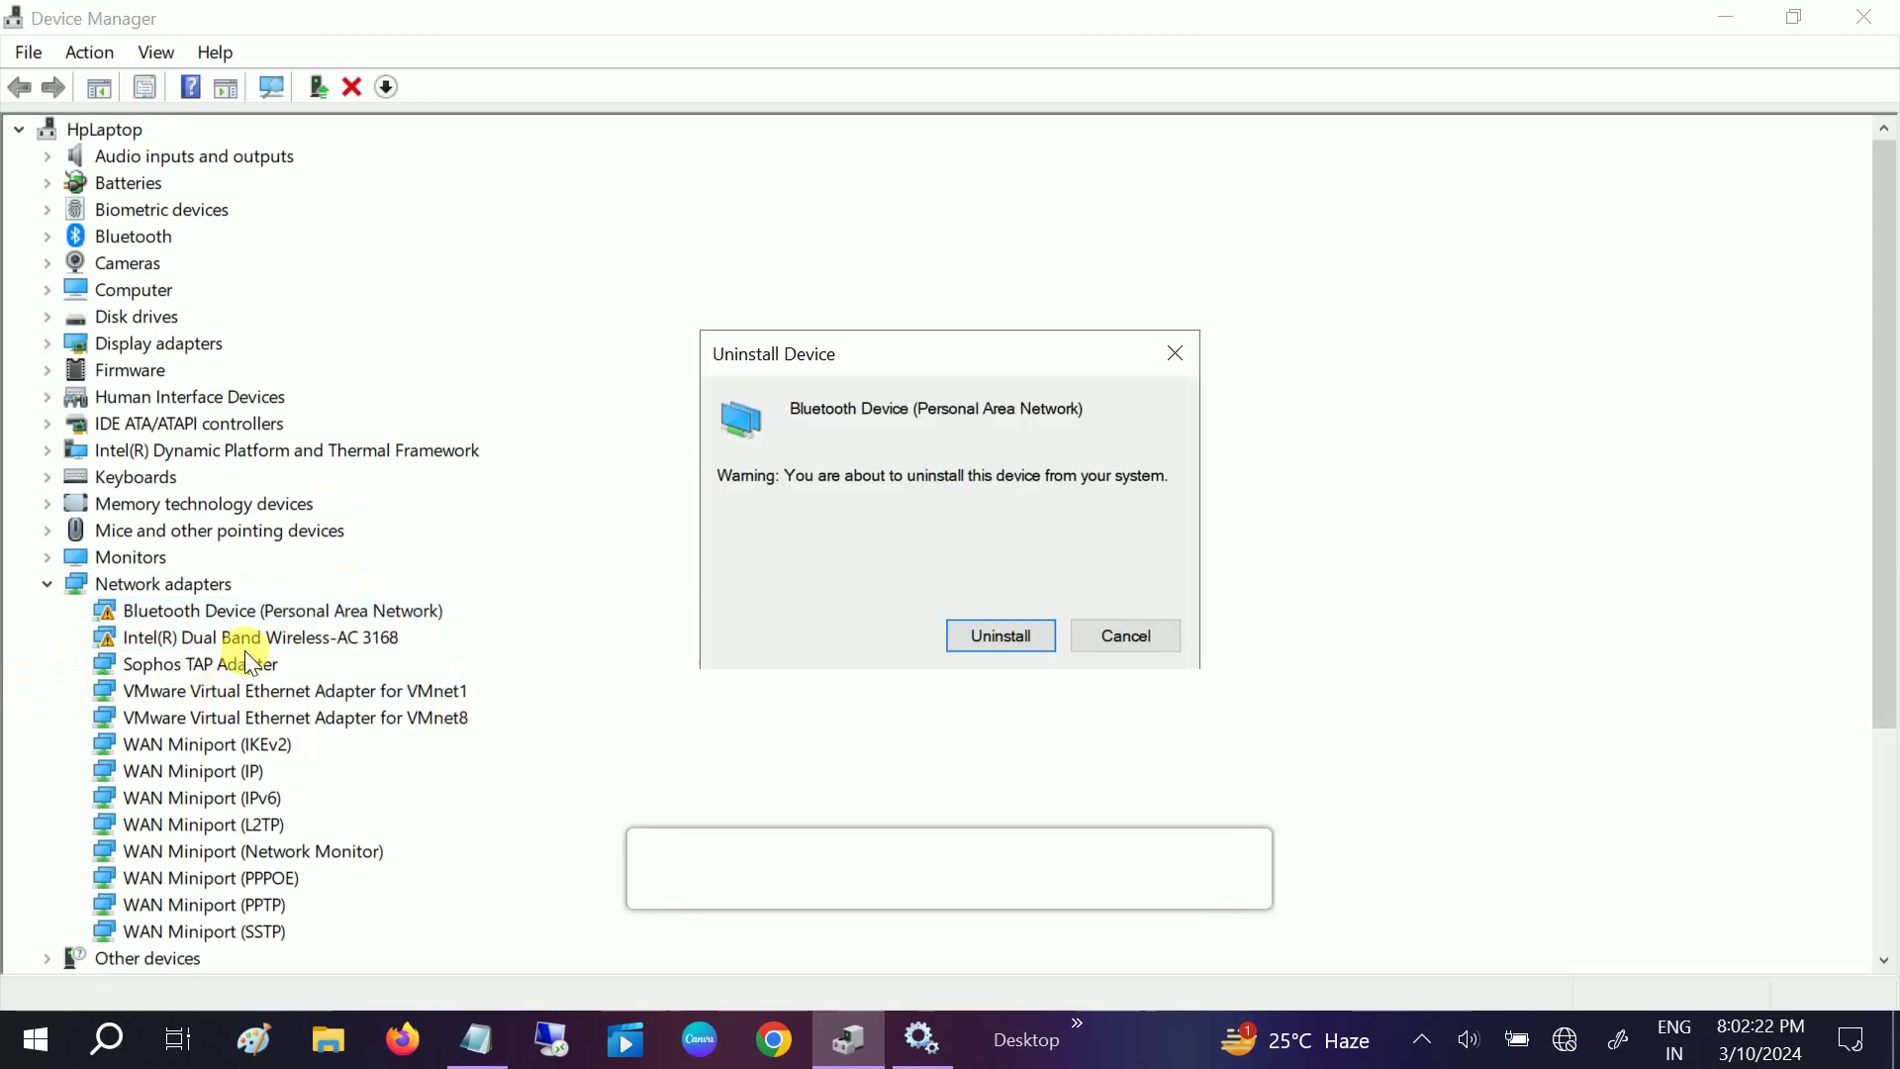
pyautogui.click(1017, 637)
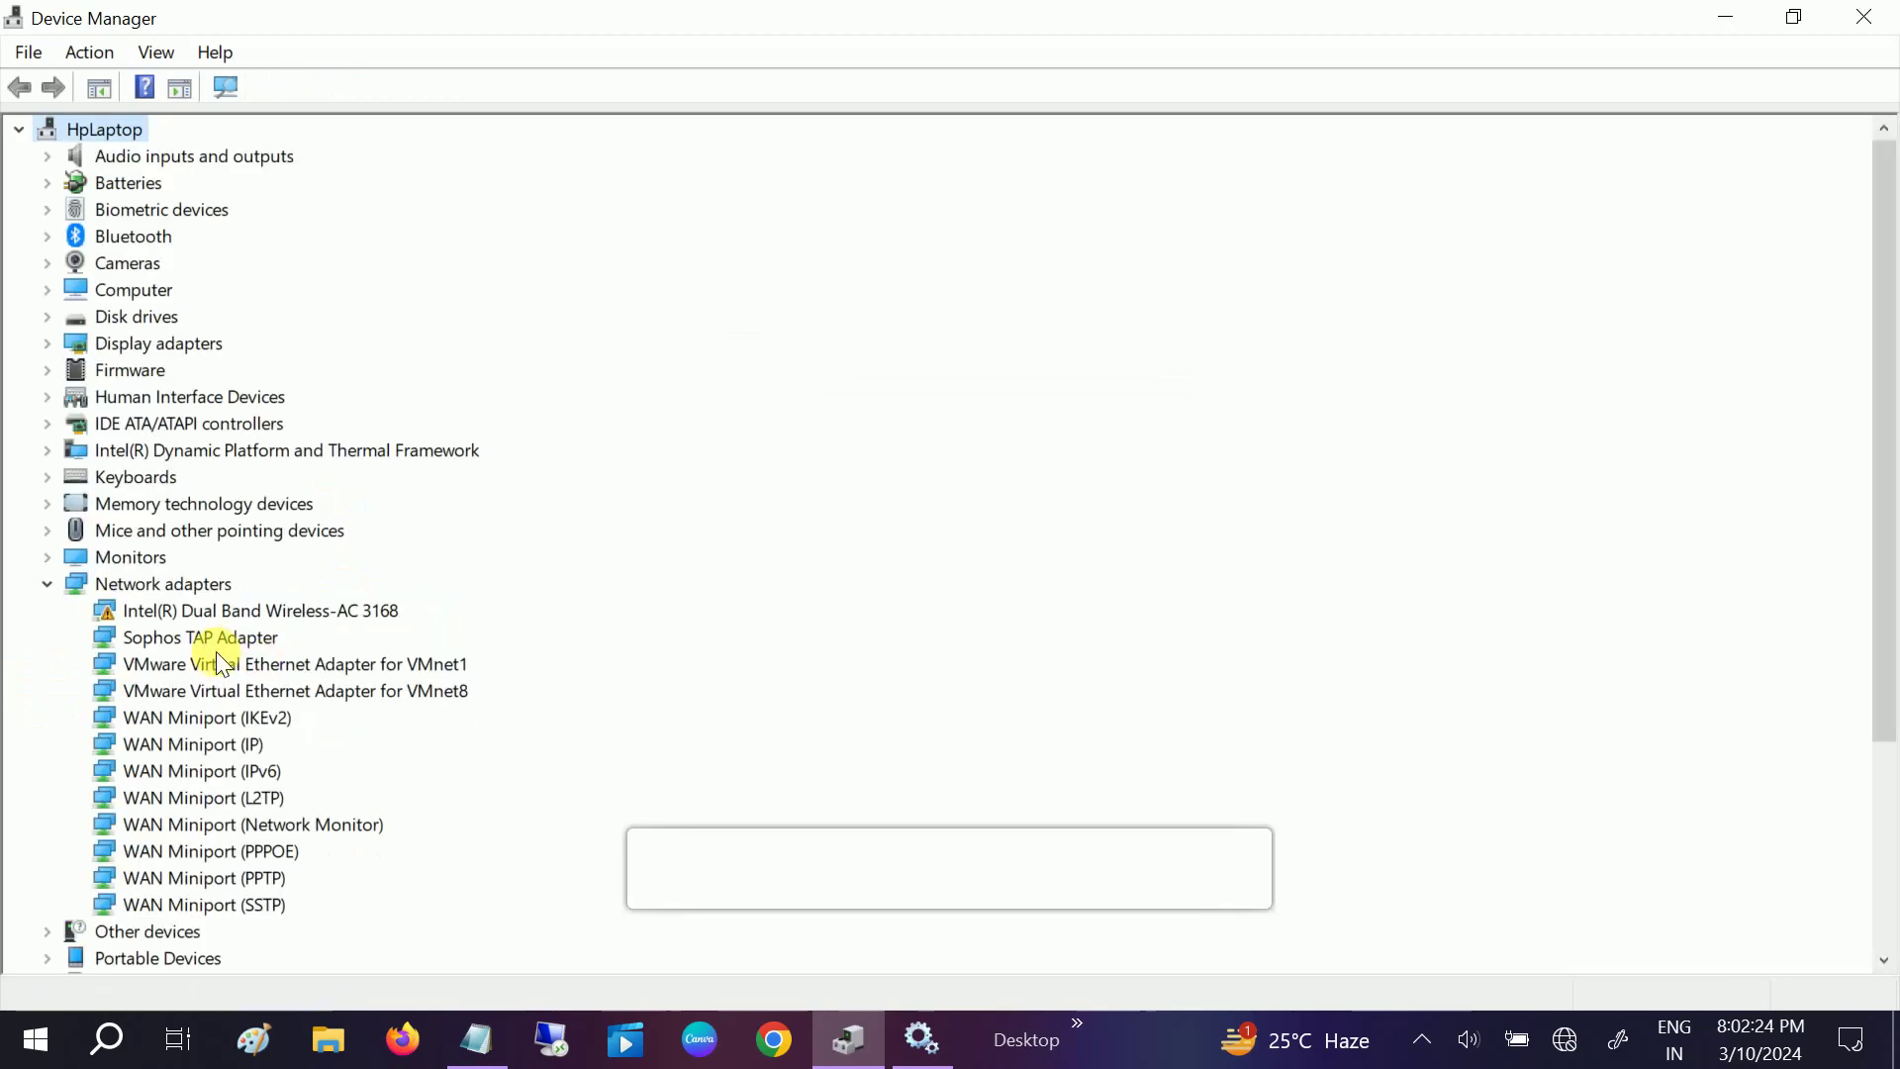
# Uninstall the Intel Wi-Fi adapter again, then close Device Manager and Services.
pyautogui.click(206, 610)
pyautogui.rightClick(210, 613)
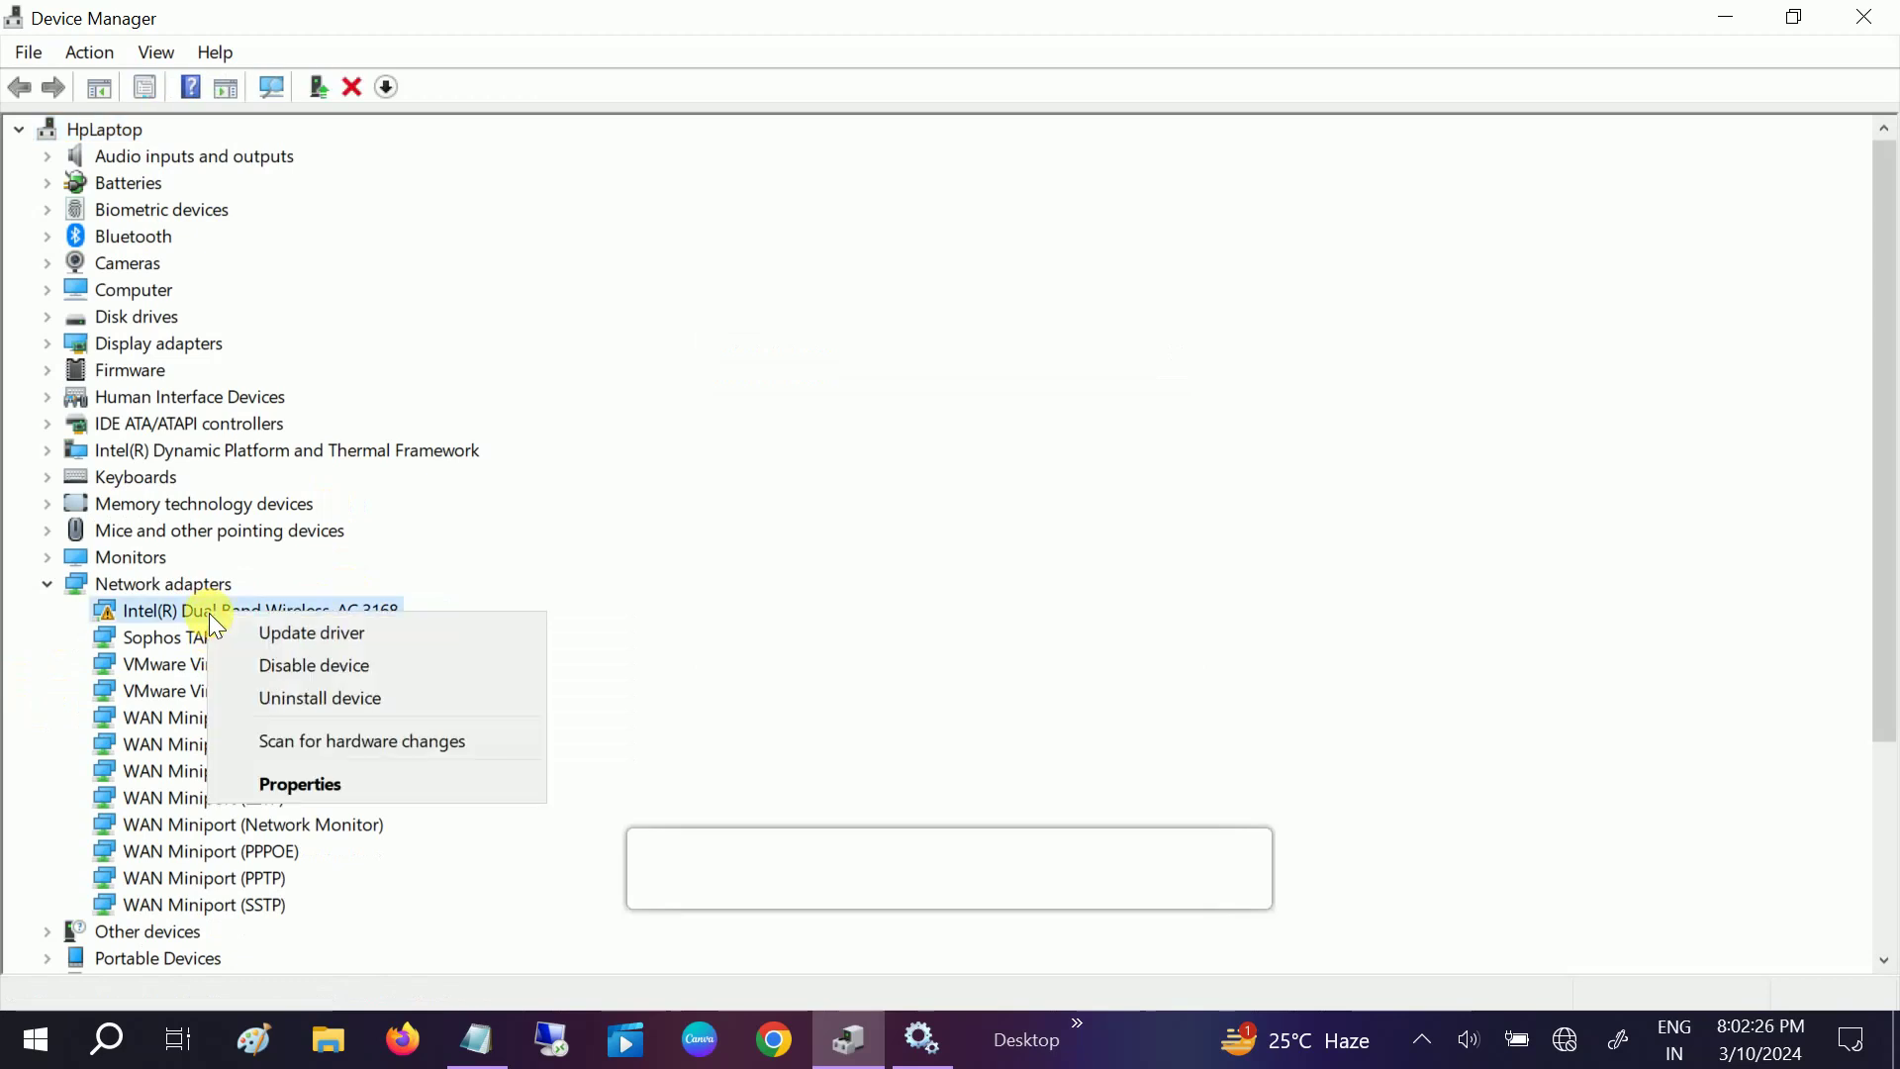
pyautogui.click(336, 689)
pyautogui.click(989, 631)
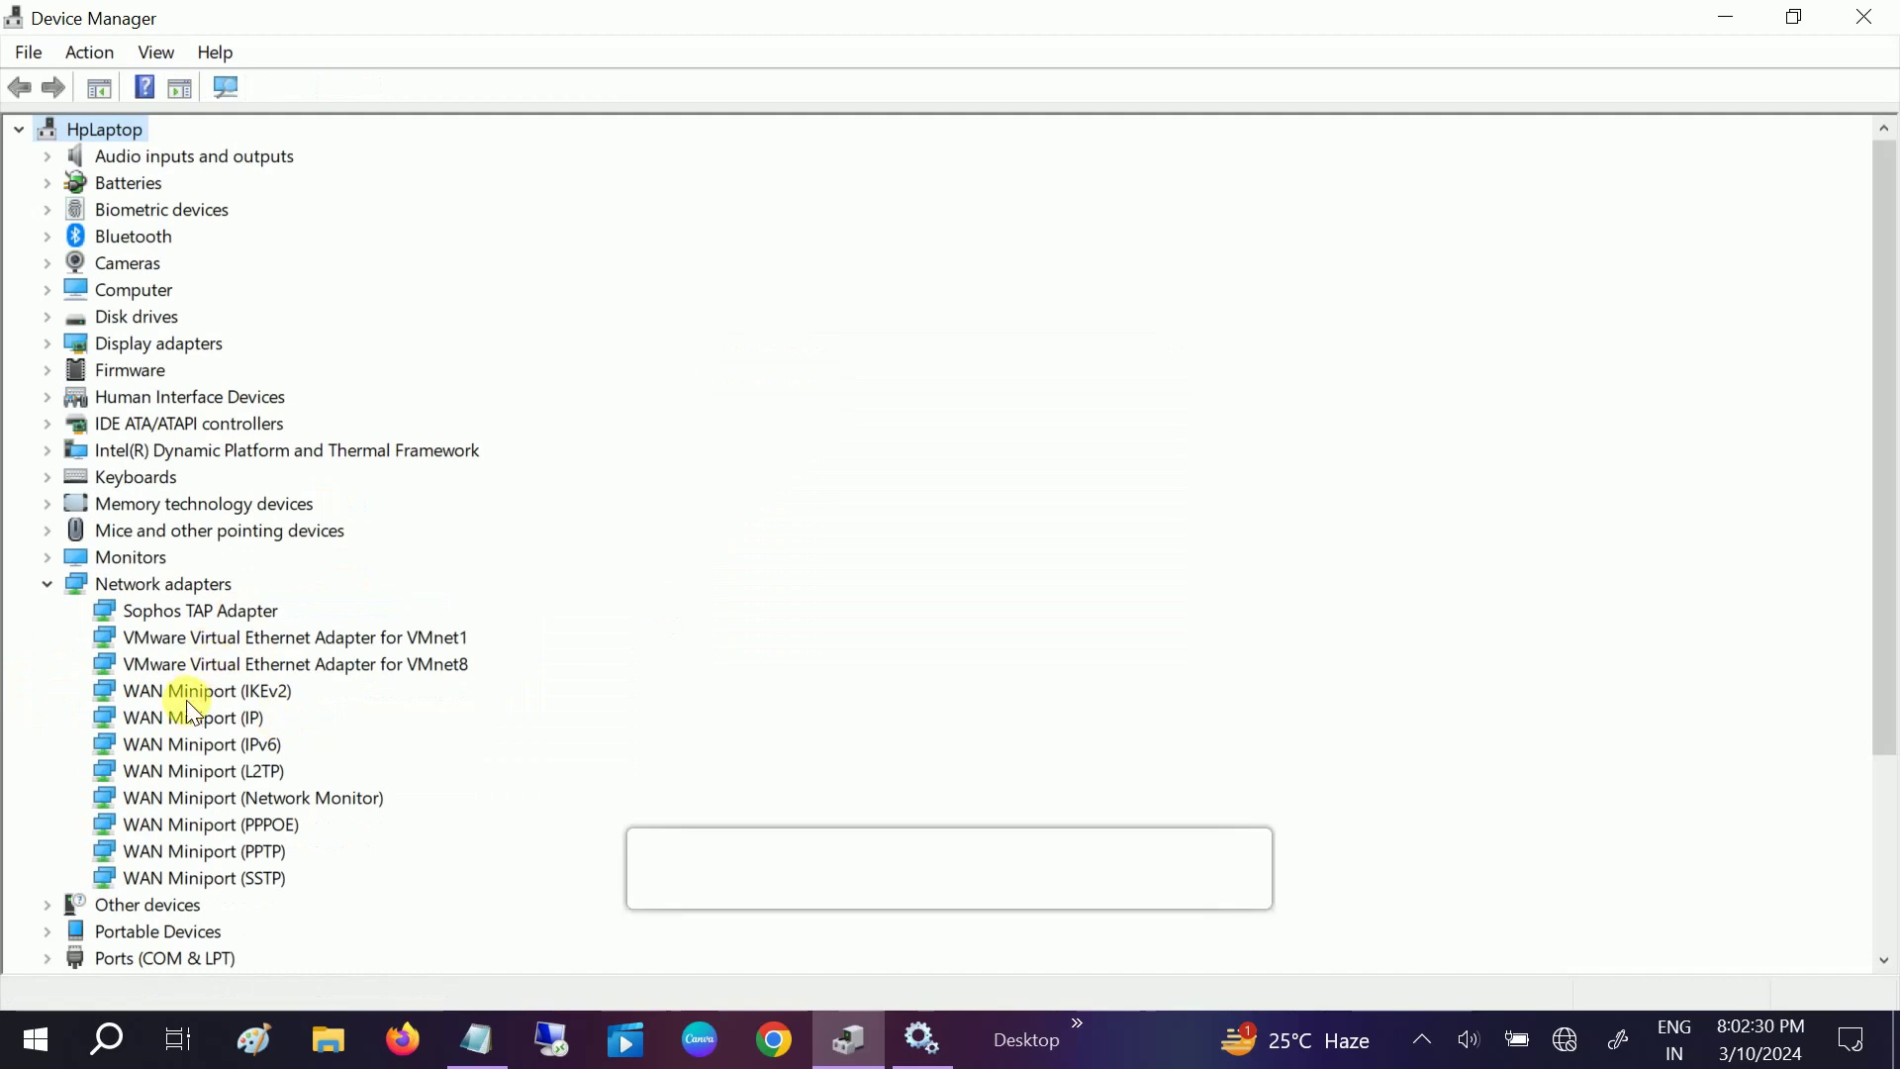
pyautogui.click(1880, 12)
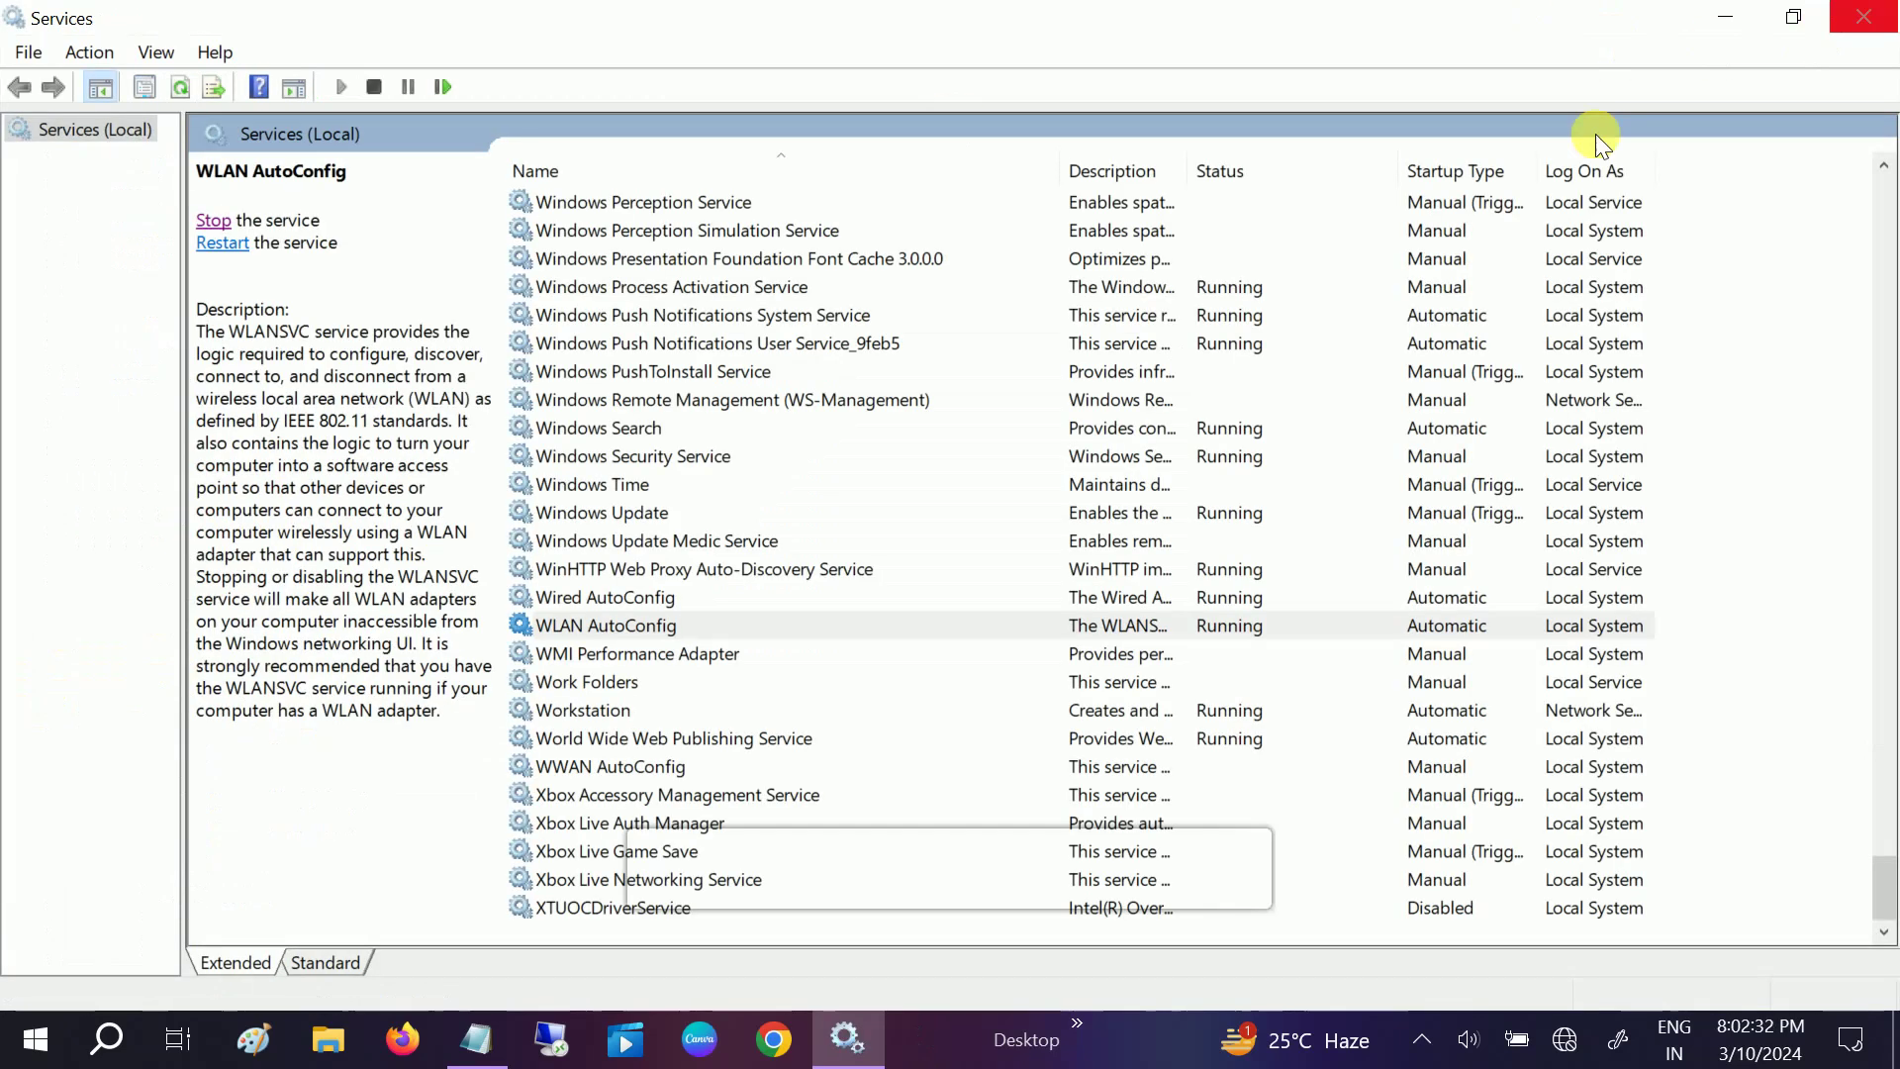
pyautogui.click(1864, 13)
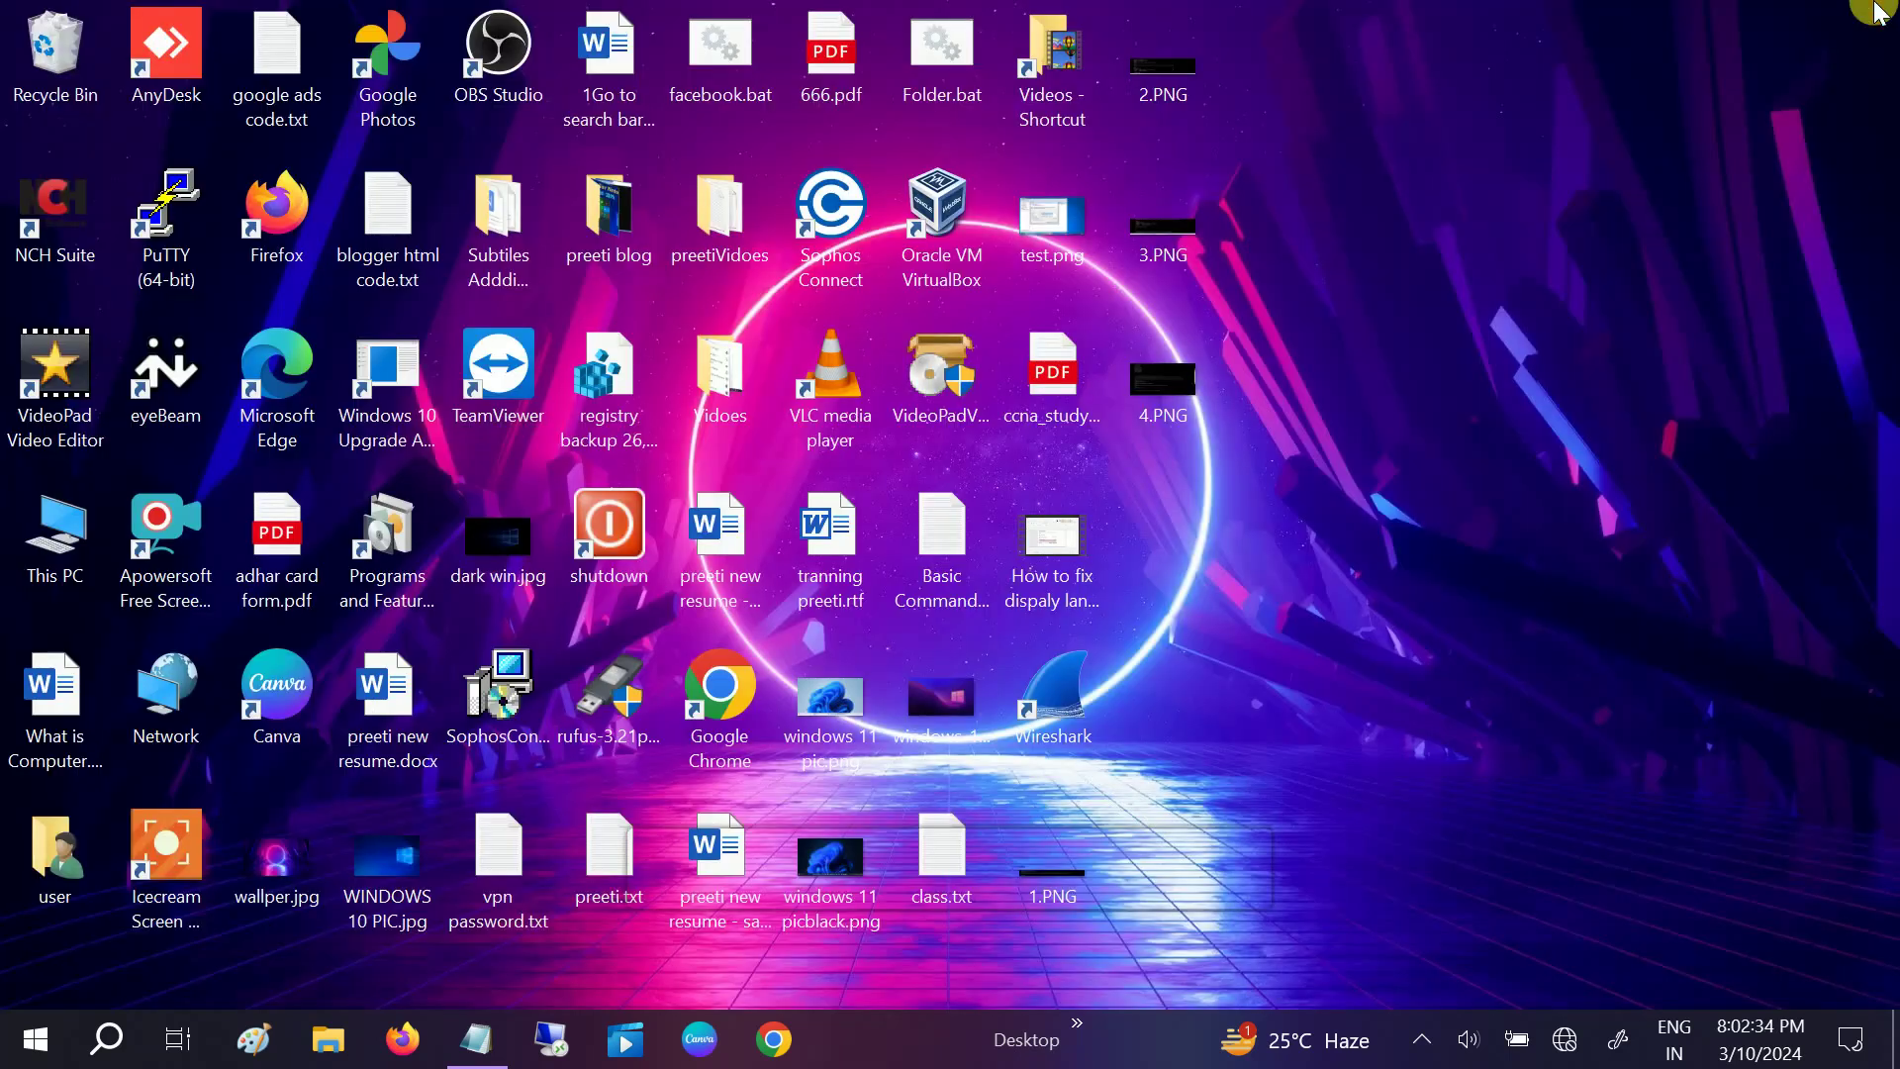
# Refresh the desktop and check the tray network status, which shows No Internet.
pyautogui.rightClick(1453, 180)
pyautogui.click(1271, 270)
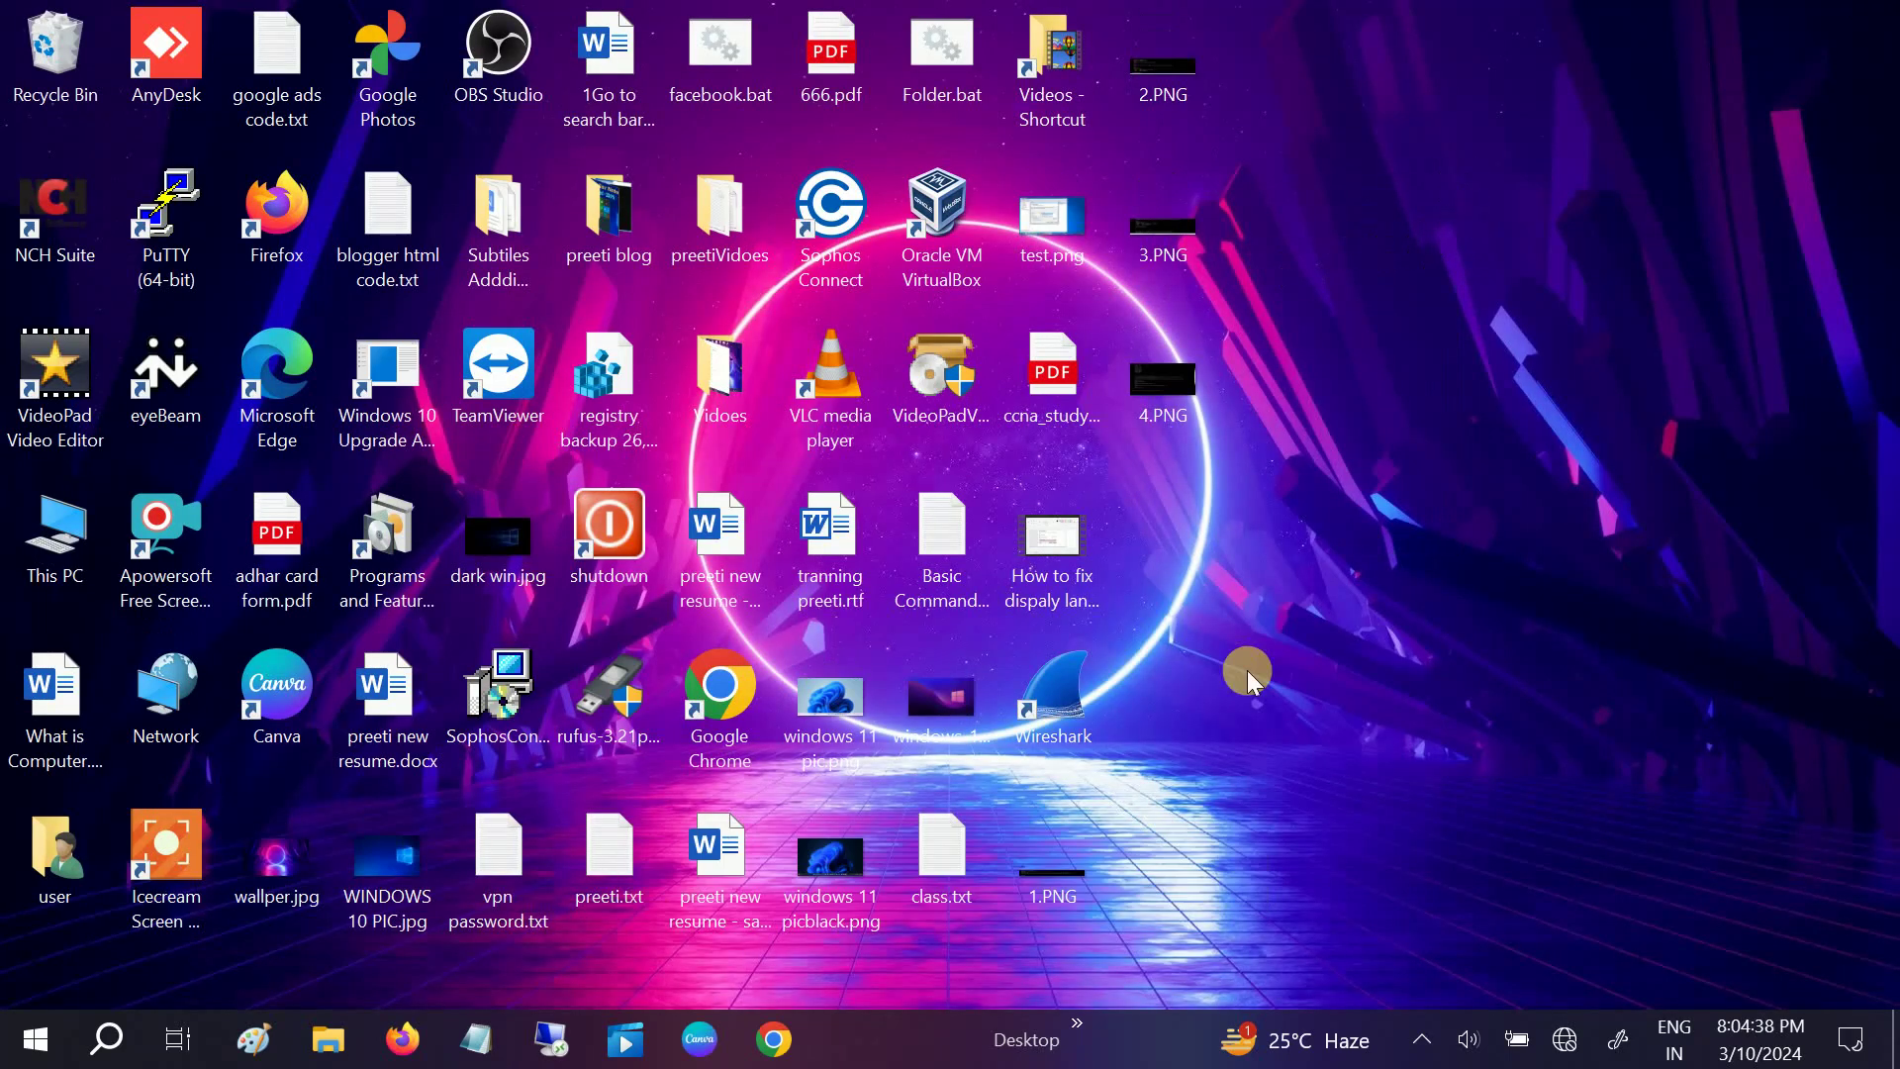
pyautogui.click(1565, 1041)
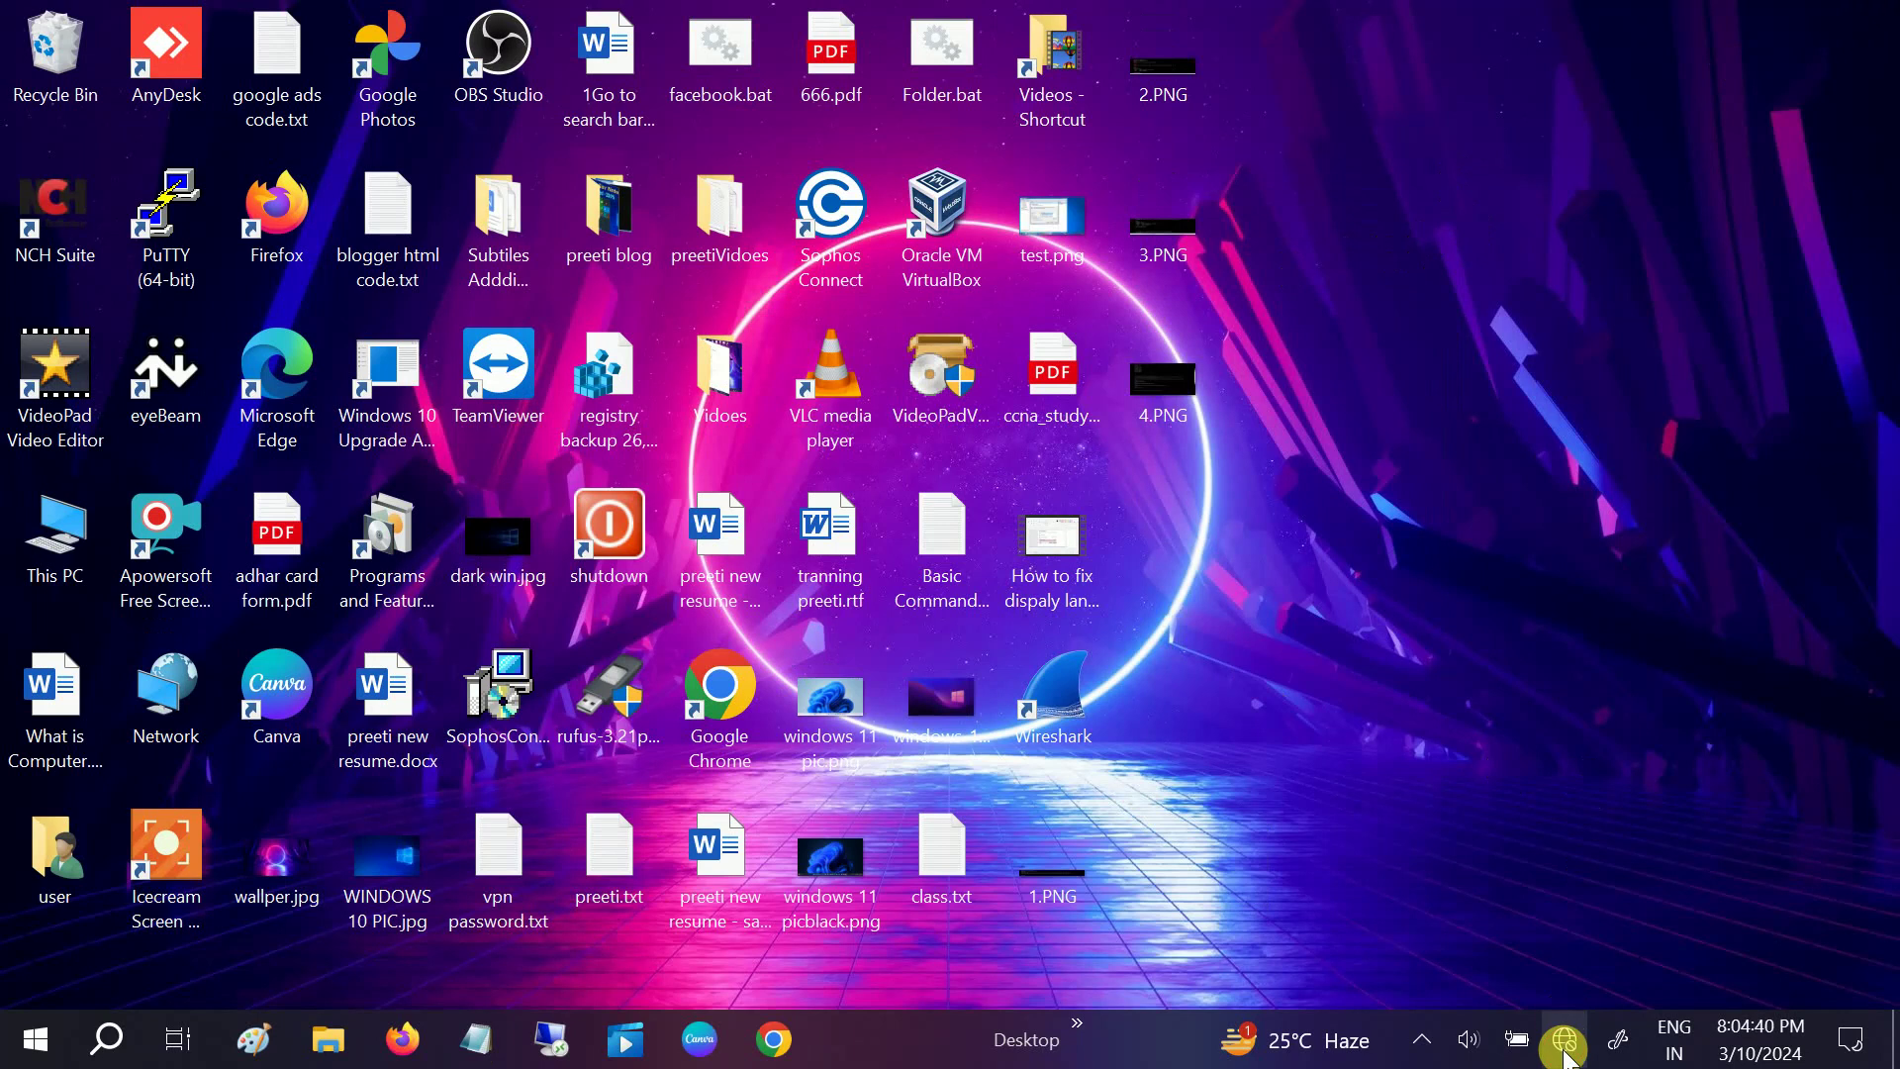
pyautogui.click(18, 1047)
# Launch Device Manager from the Start button's quick-access menu.
pyautogui.rightClick(18, 1047)
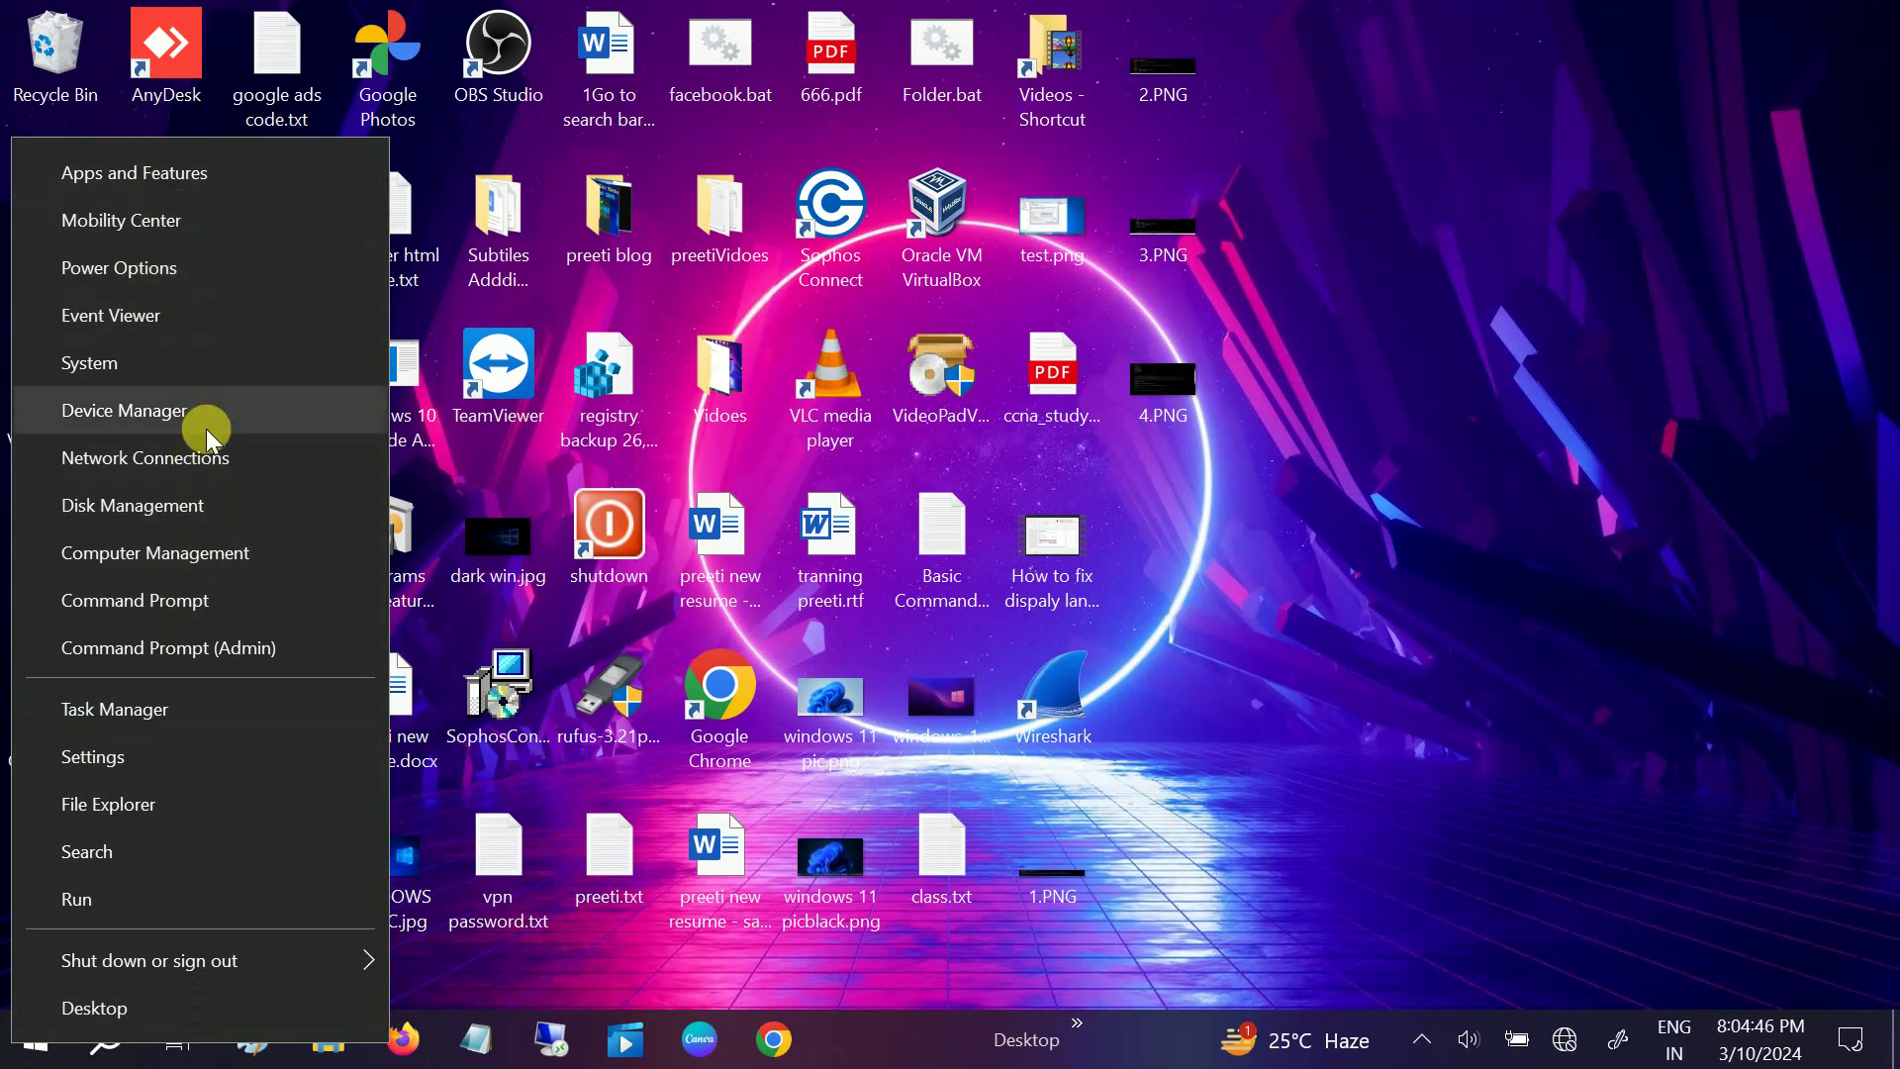
pyautogui.click(174, 414)
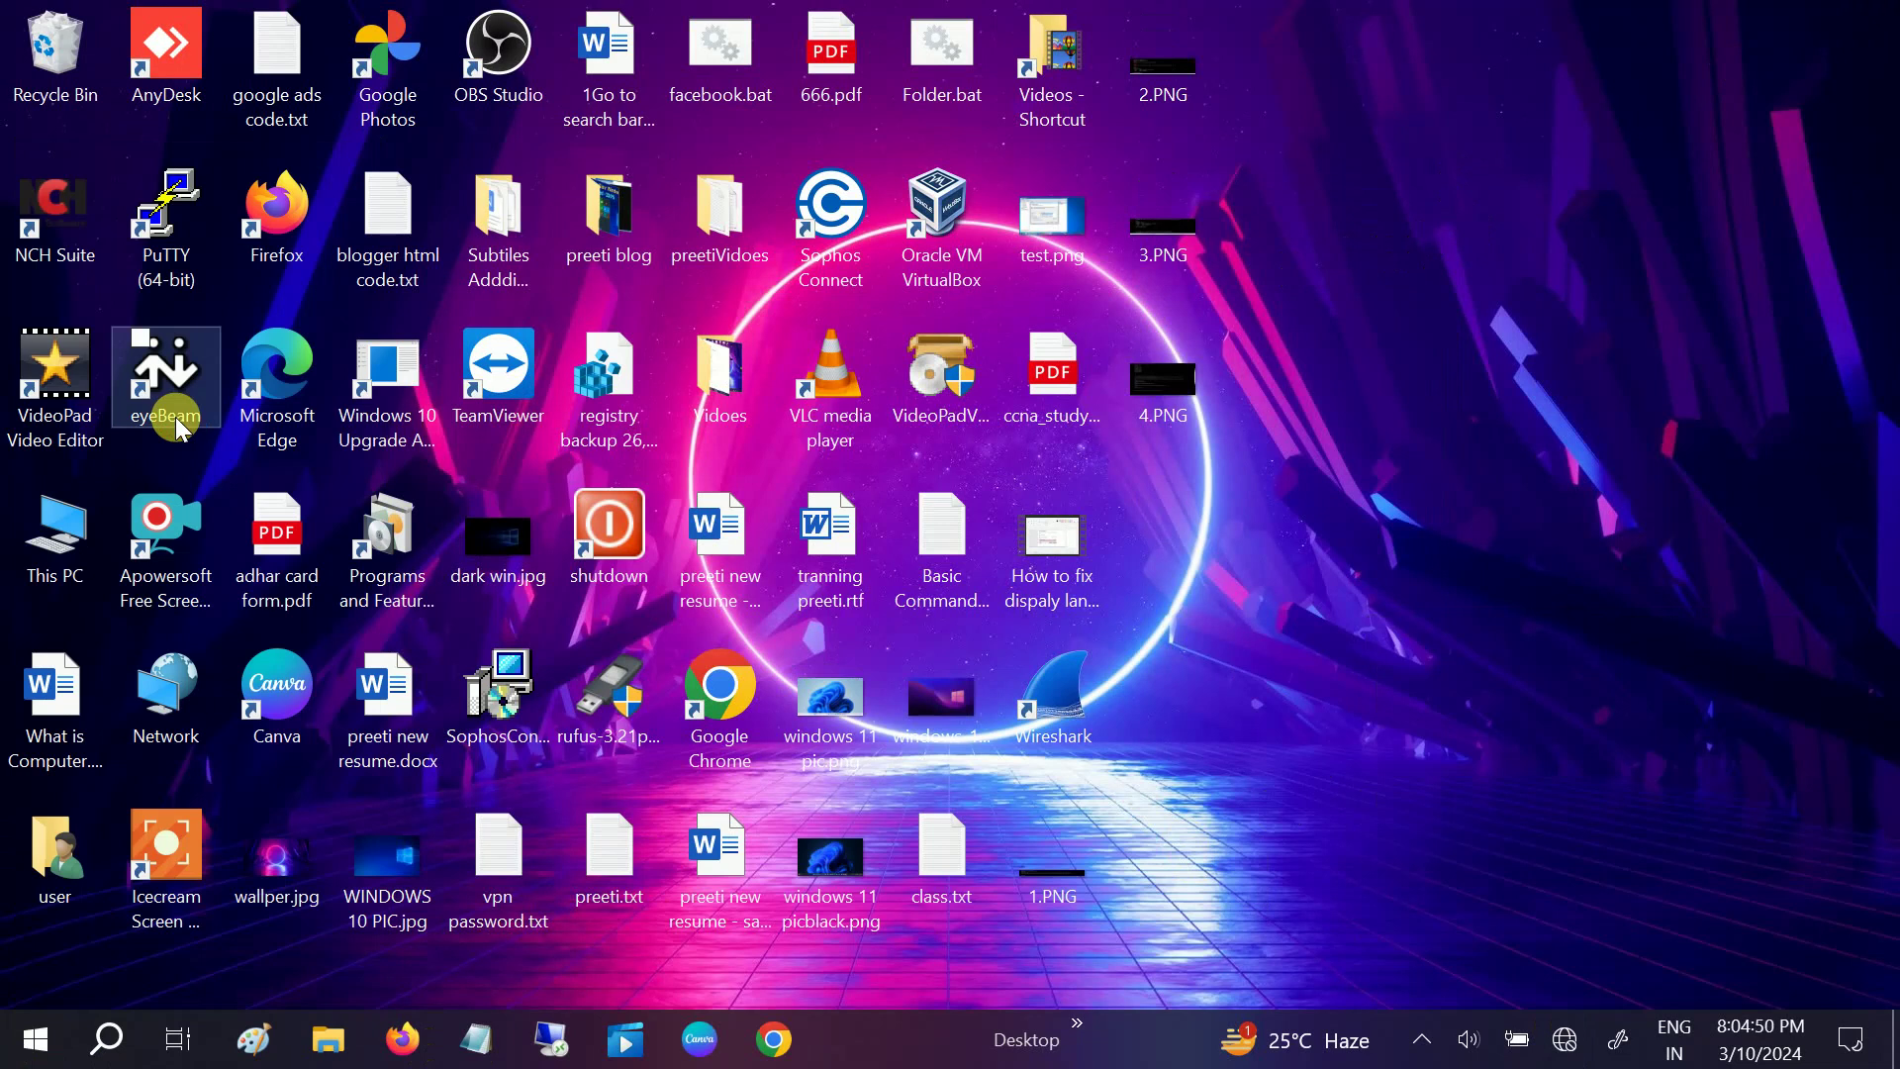
pyautogui.doubleClick(178, 426)
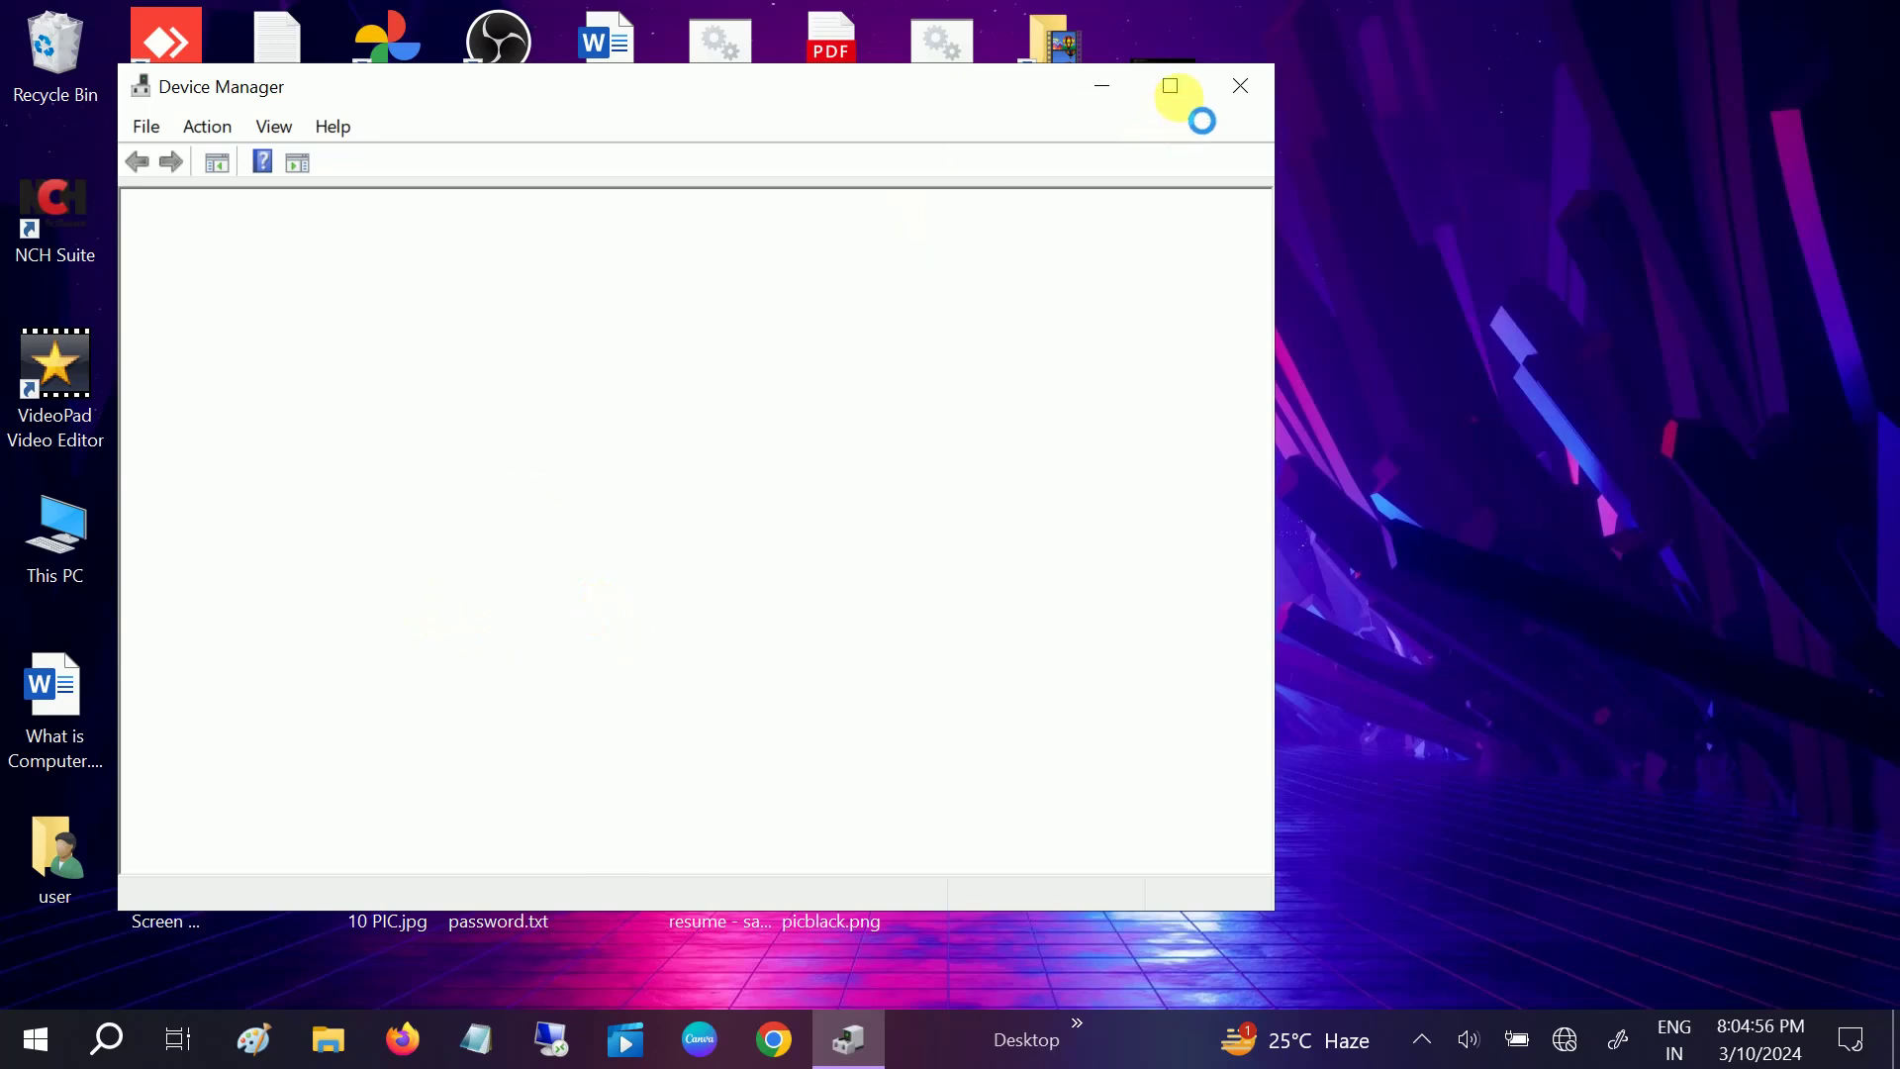
# Maximize Device Manager, check the Intel Wireless-AC 3168 among the network adapters, then close it.
pyautogui.click(1175, 91)
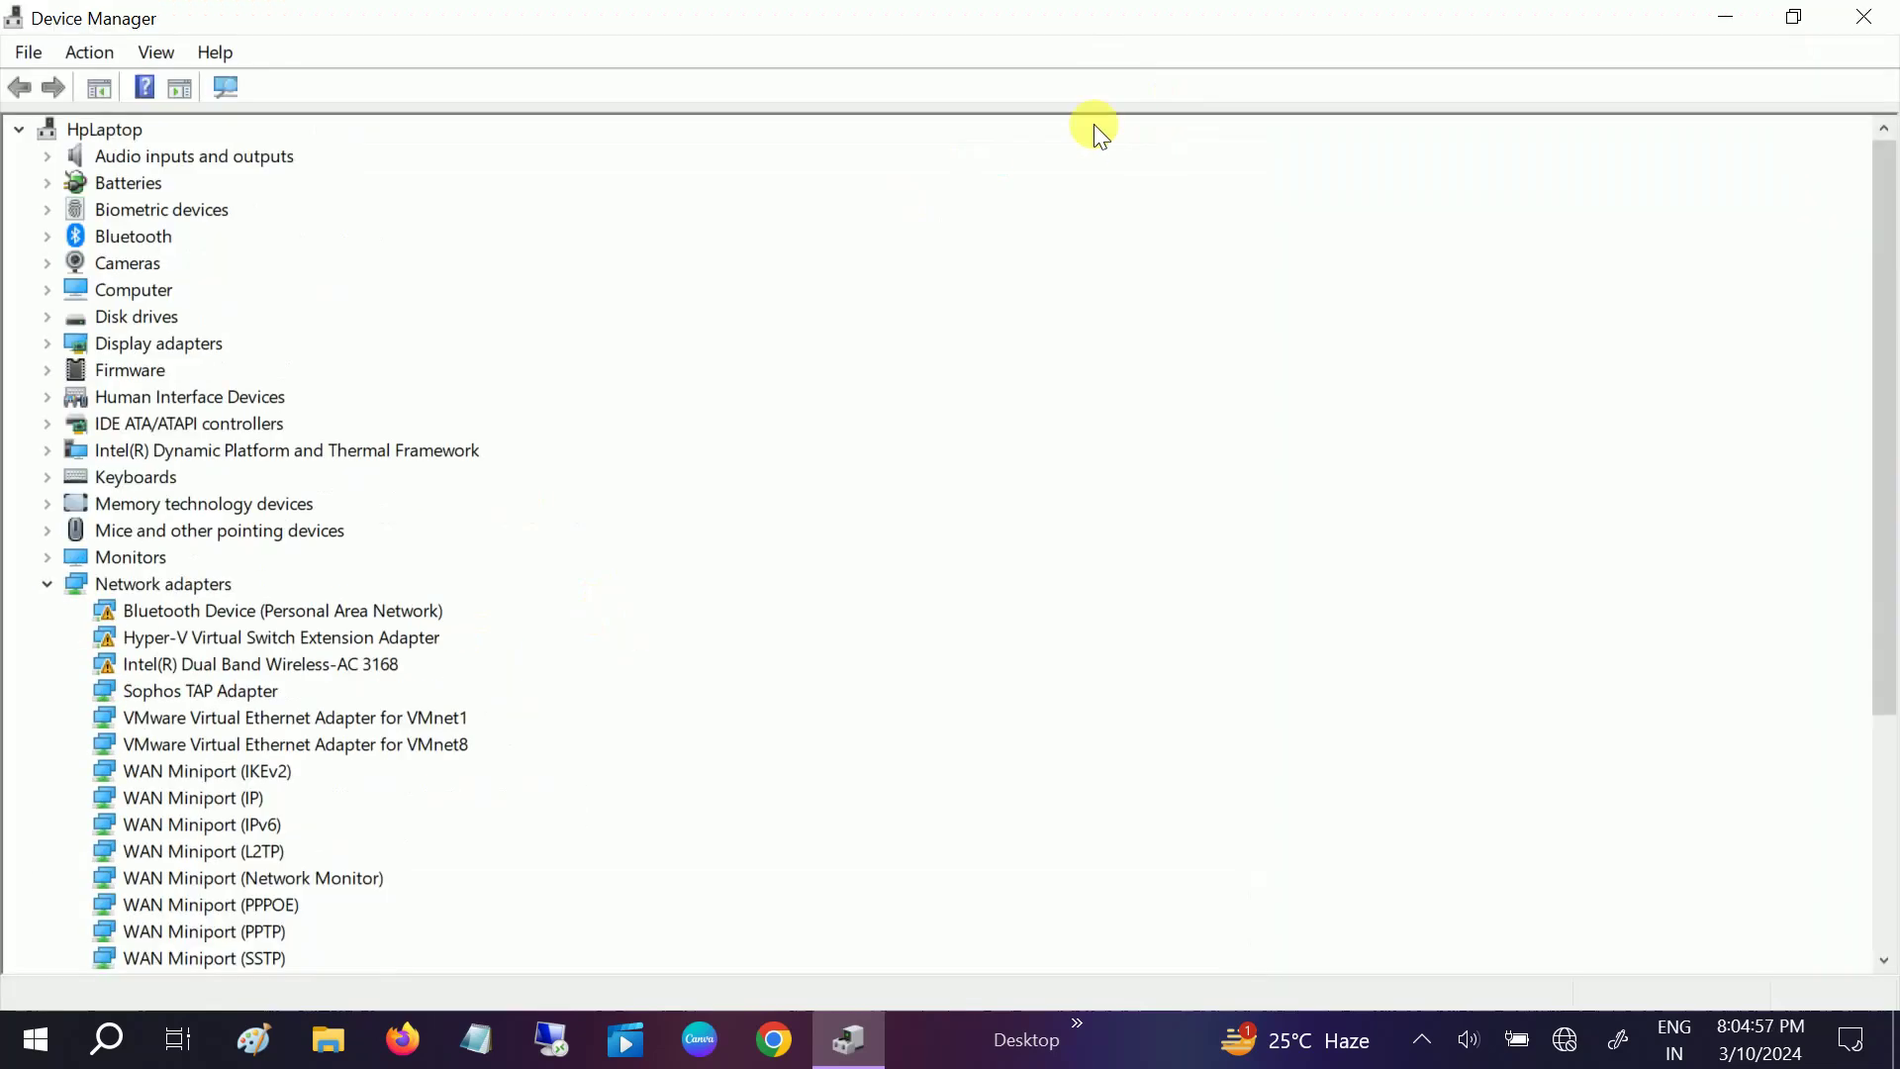
pyautogui.click(223, 664)
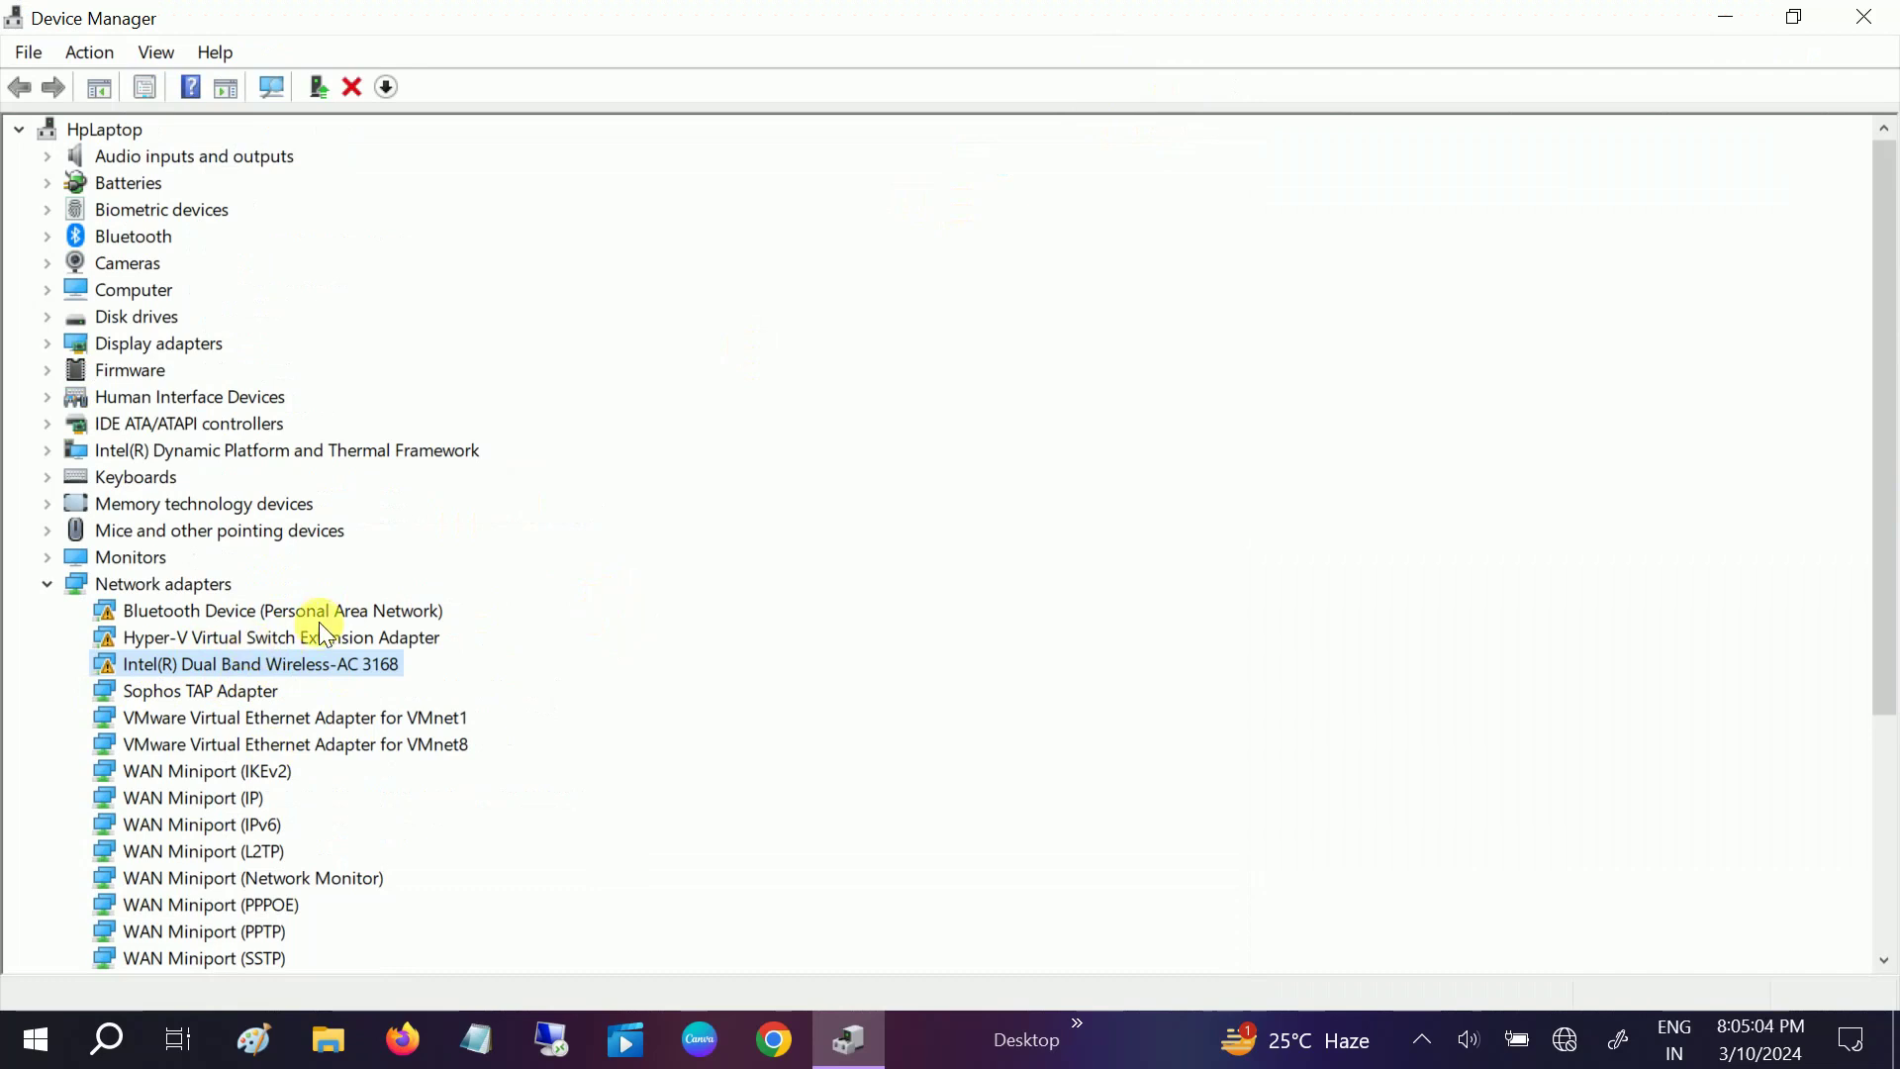
pyautogui.click(315, 611)
pyautogui.click(277, 639)
pyautogui.click(258, 690)
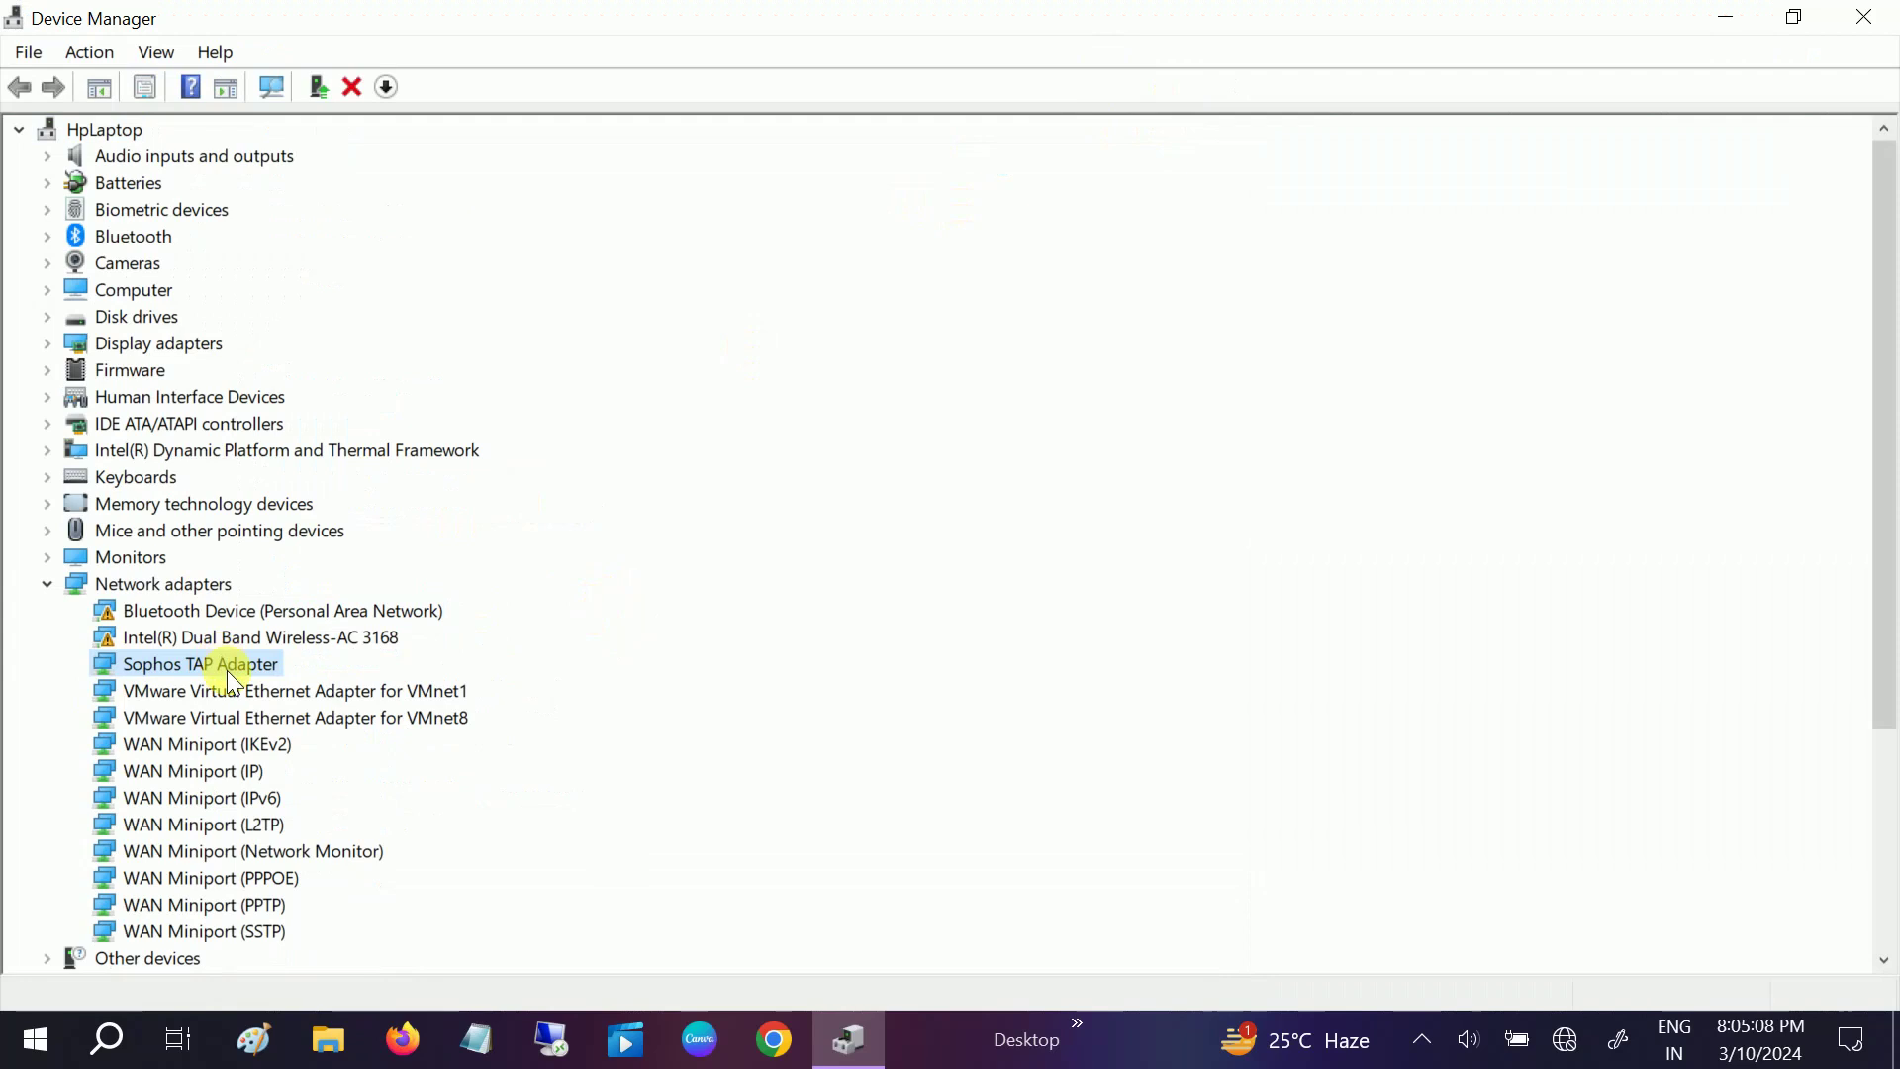
pyautogui.click(282, 643)
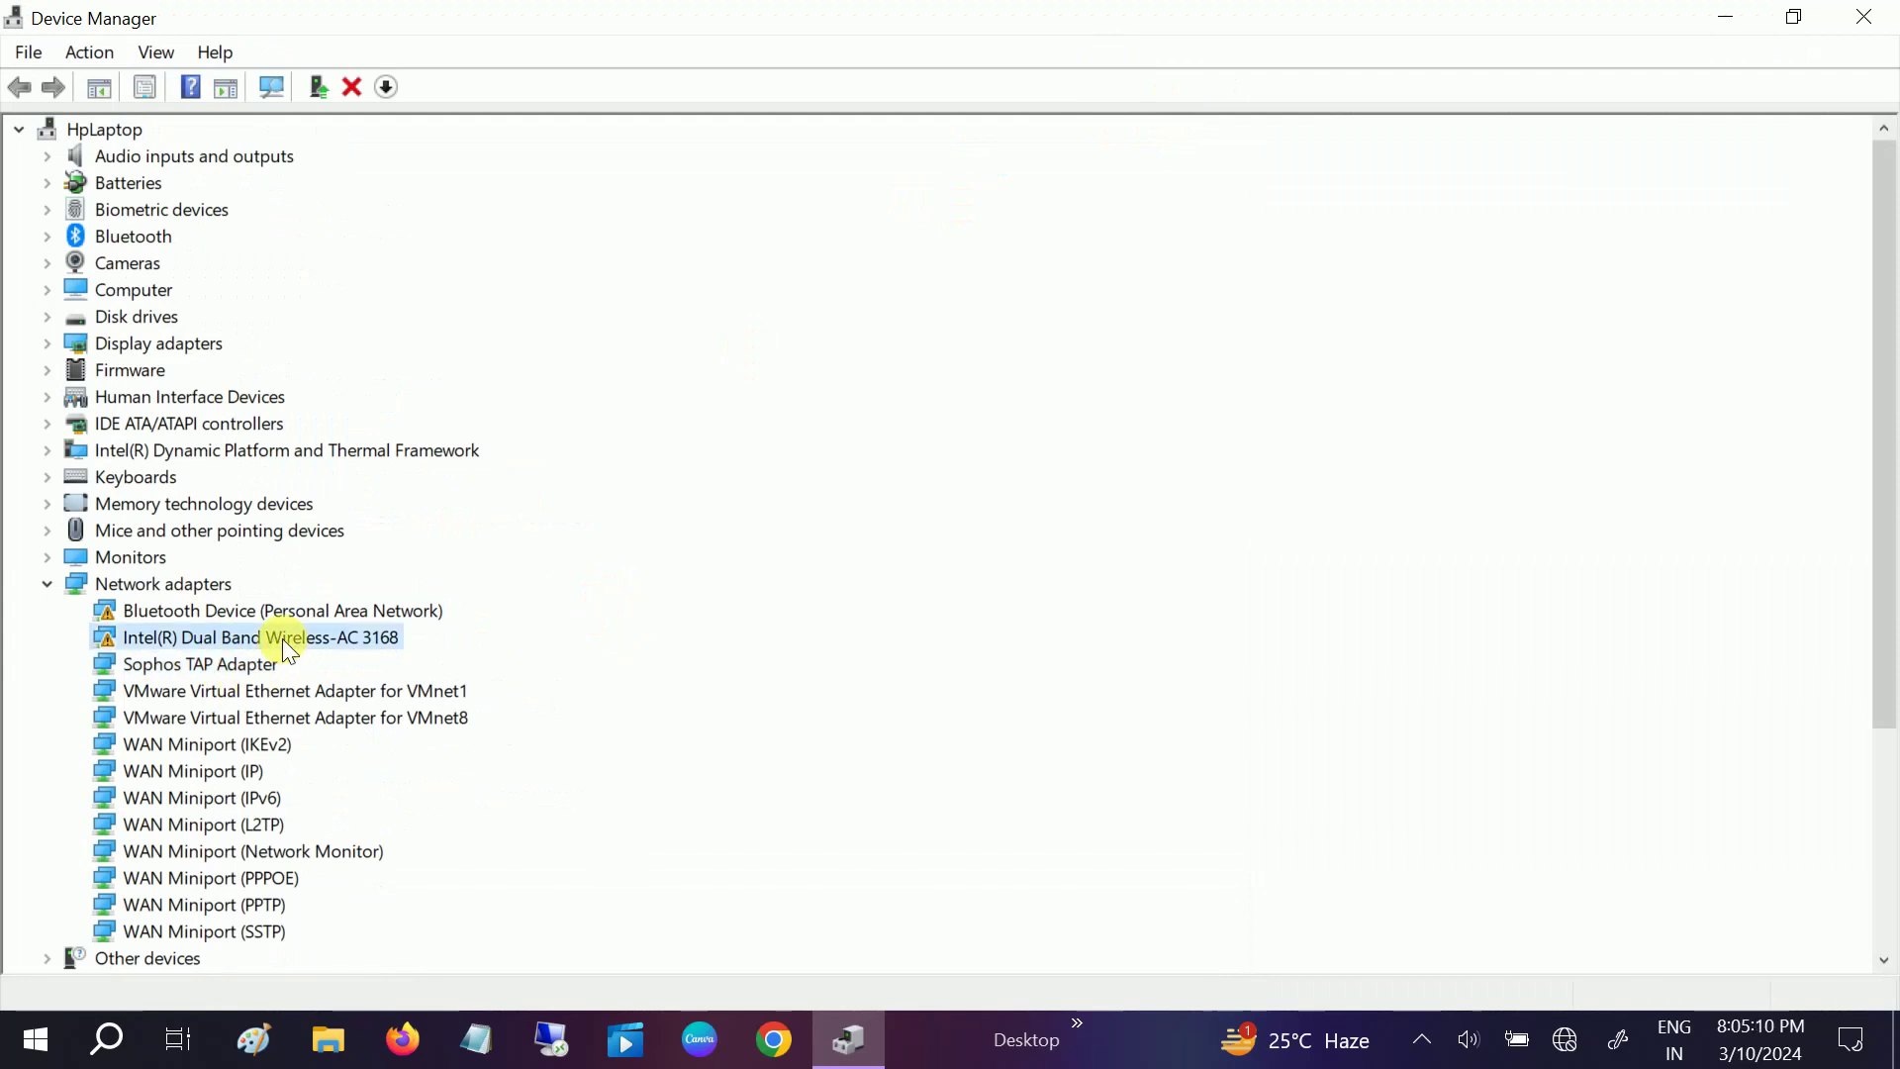
pyautogui.click(1864, 17)
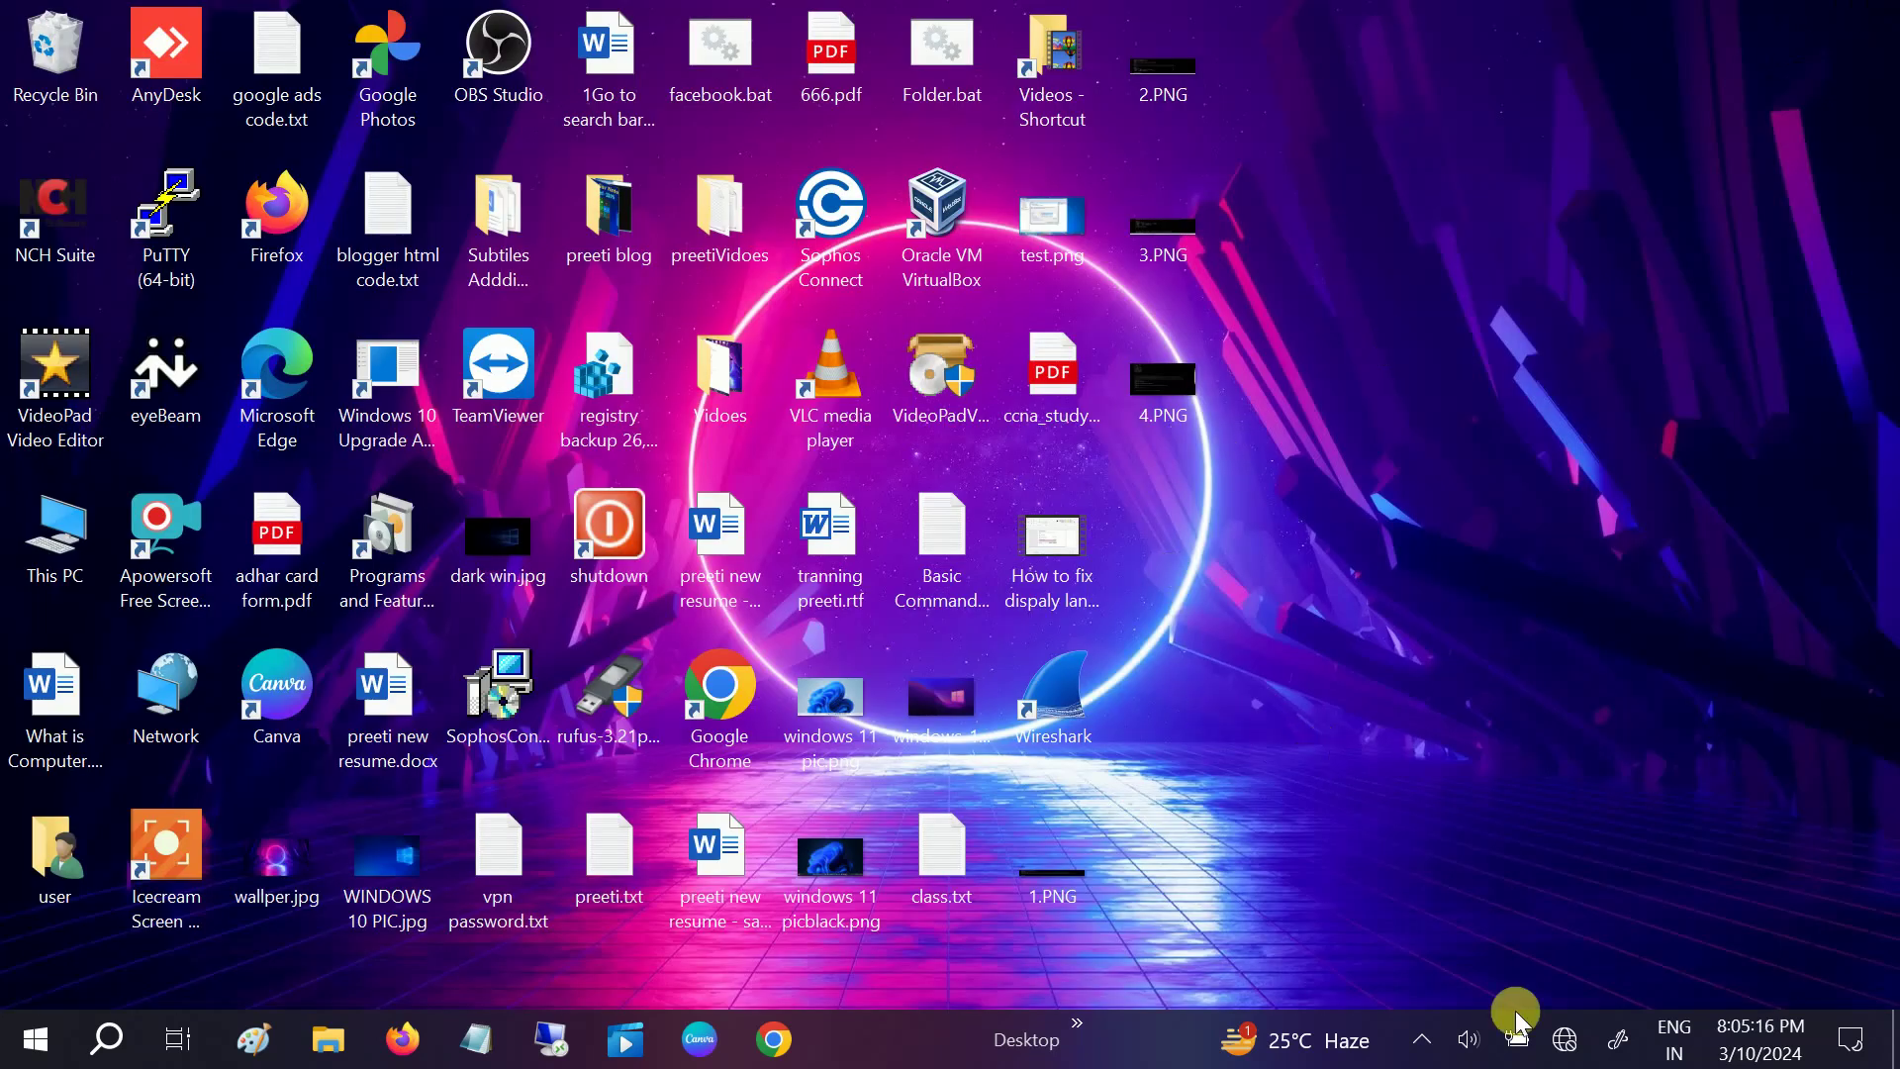
# Open Network & Internet settings from the tray, which still reports Not connected.
pyautogui.click(1567, 1041)
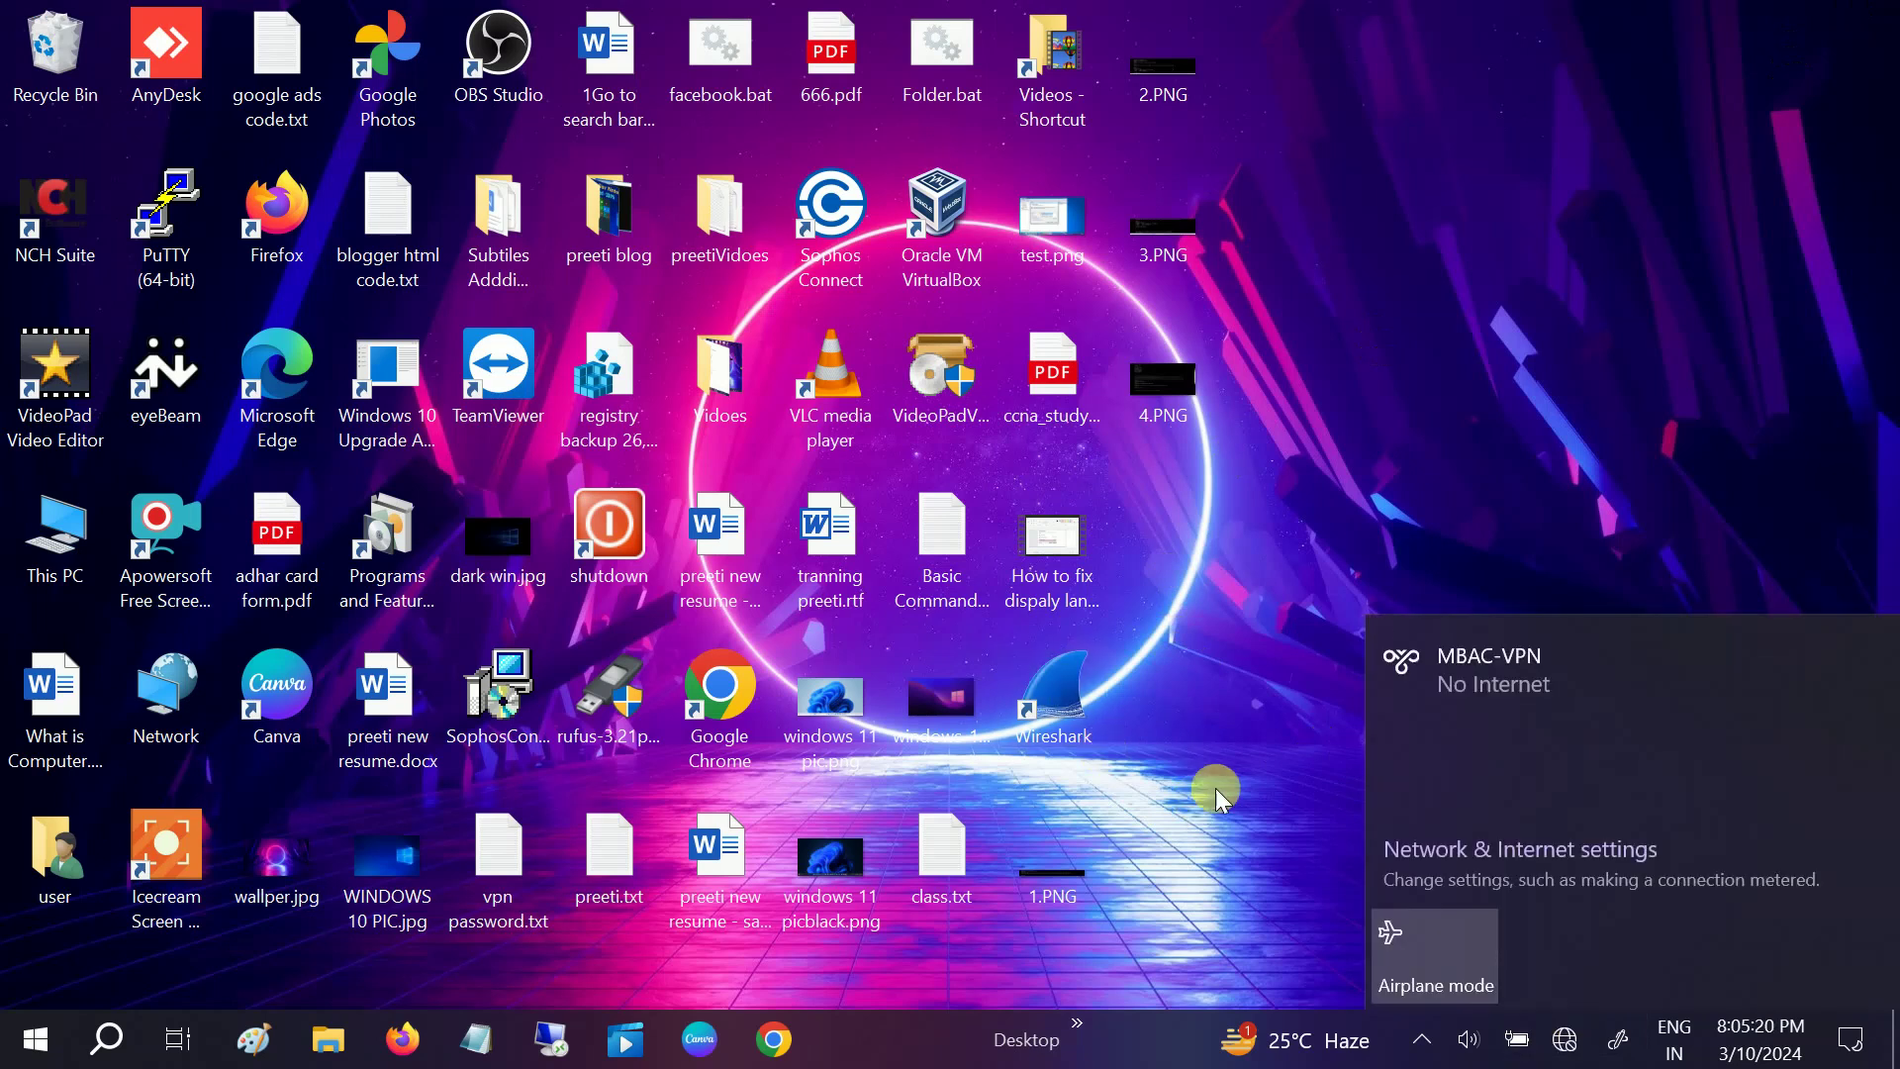
pyautogui.click(1225, 782)
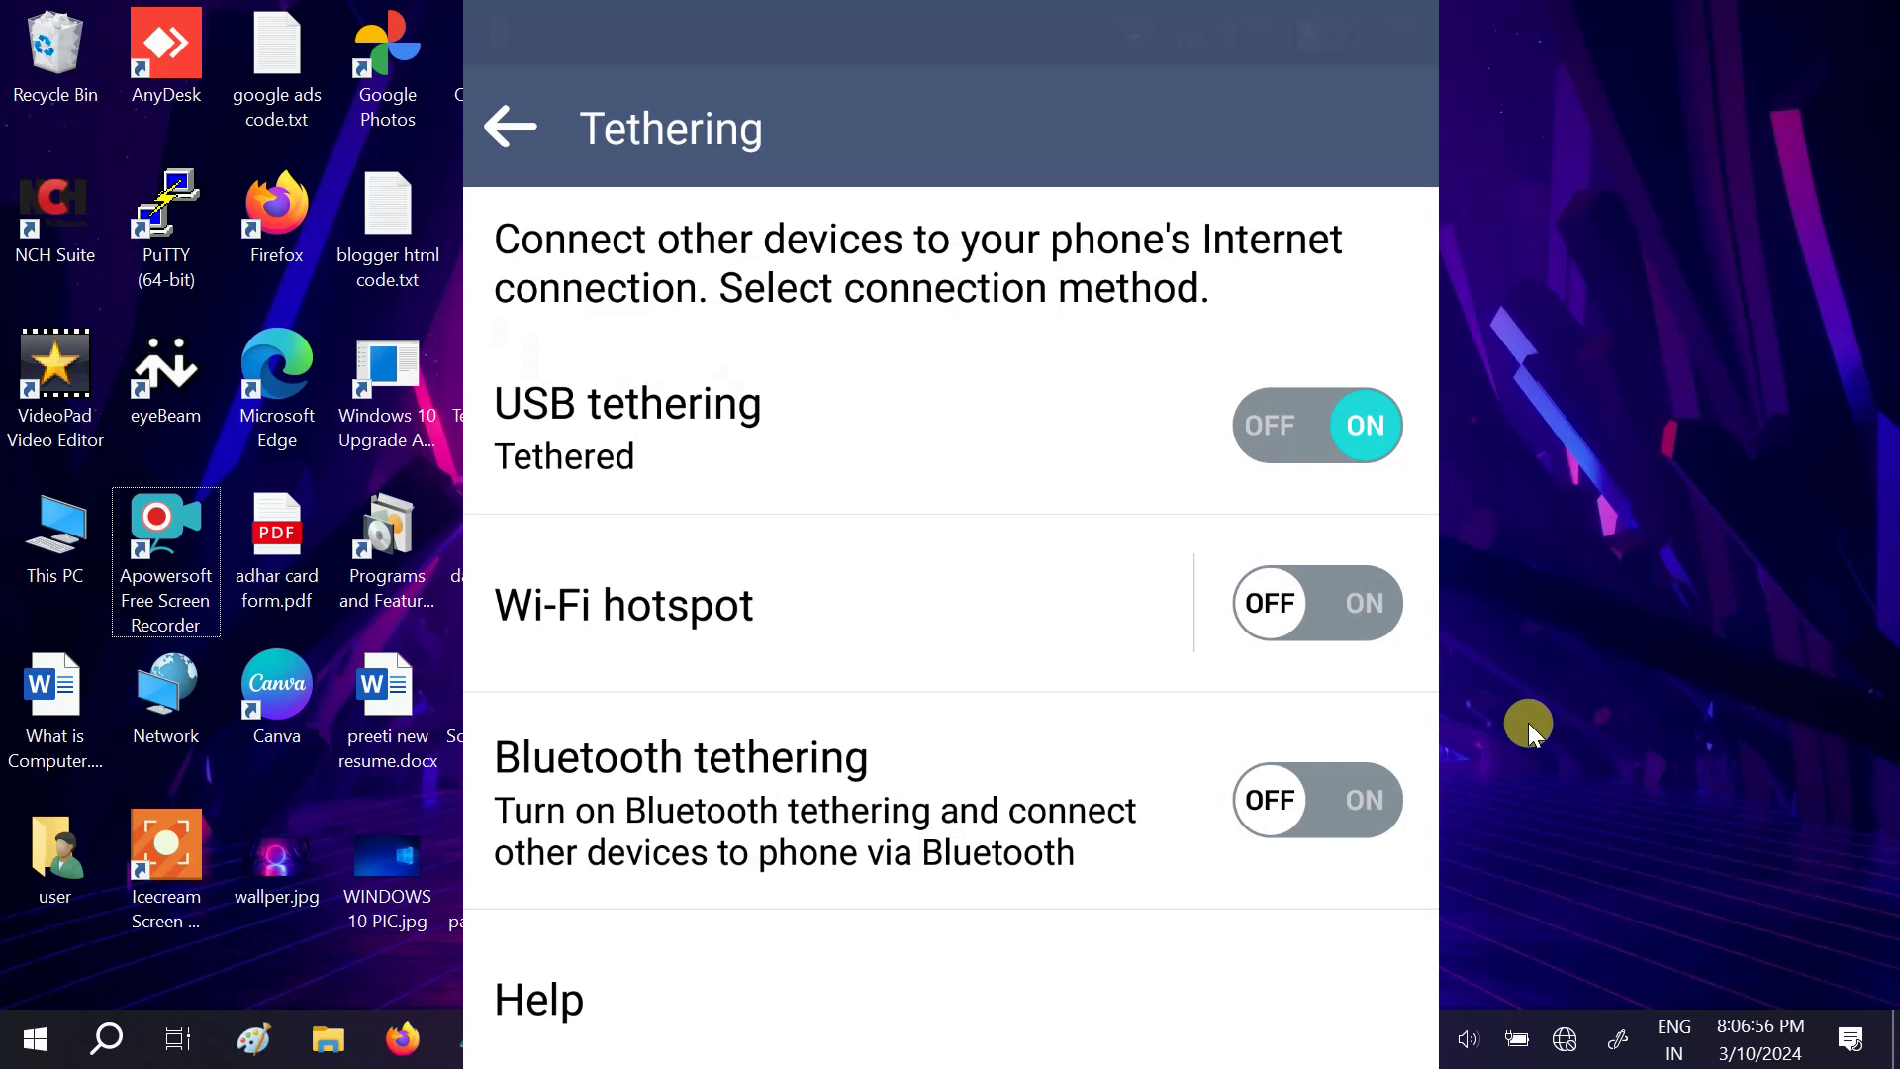
pyautogui.click(1563, 1038)
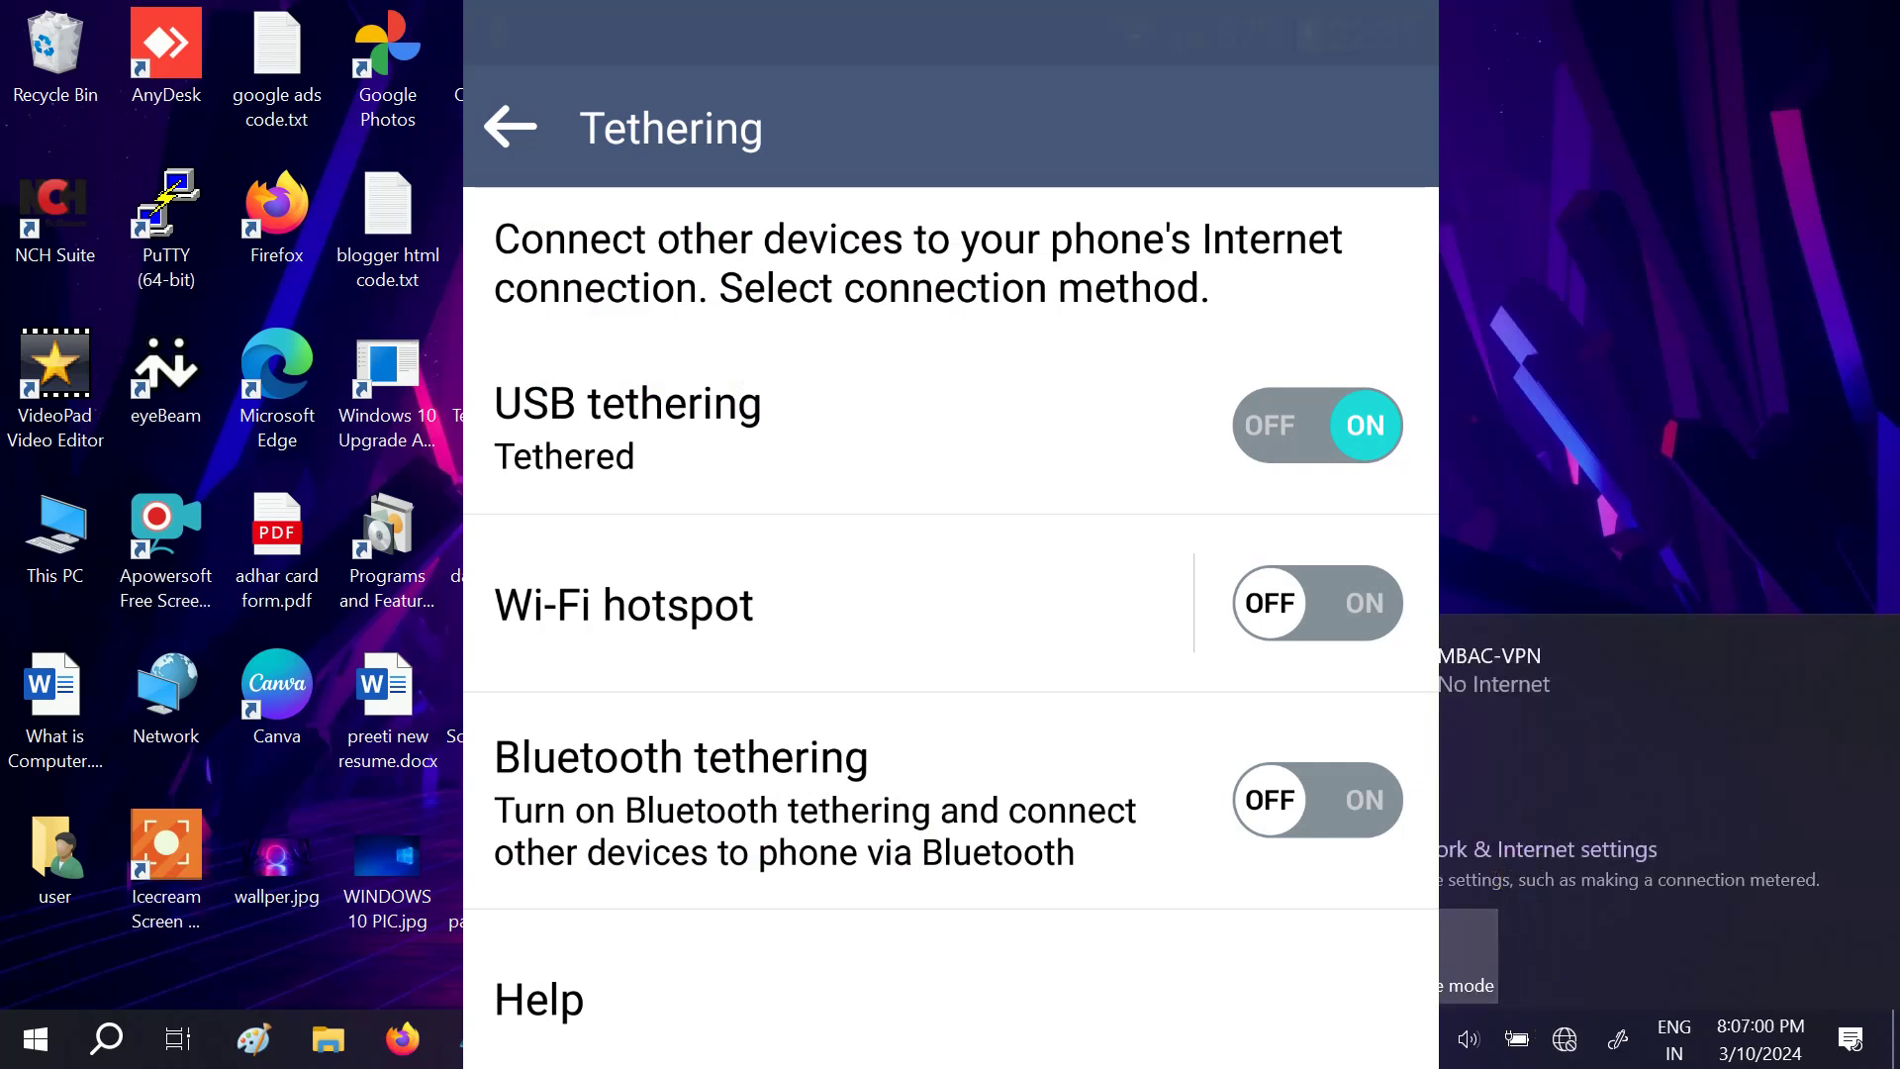
pyautogui.click(1546, 849)
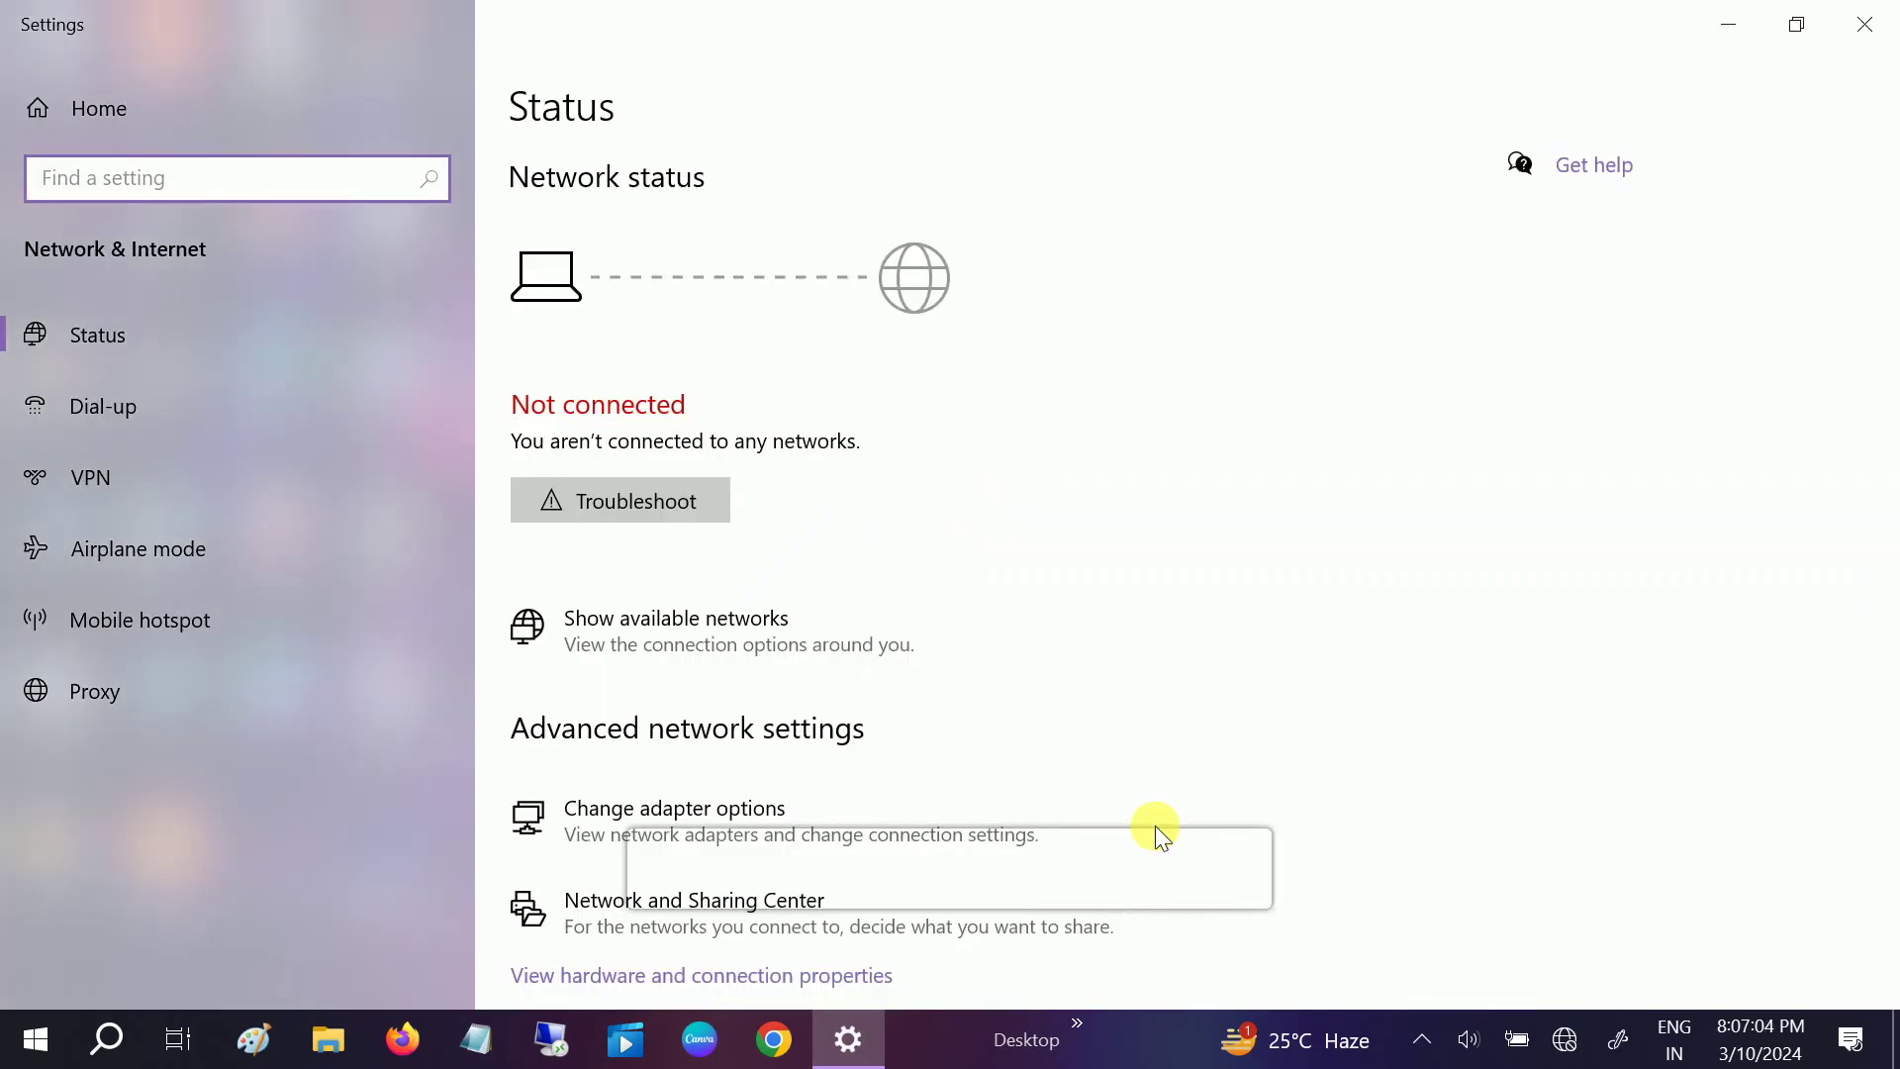
# Refresh Network Connections twice; still only Ethernet, MBAC-VPN and two VMware adapters, no Wi-Fi.
pyautogui.click(757, 655)
pyautogui.click(609, 809)
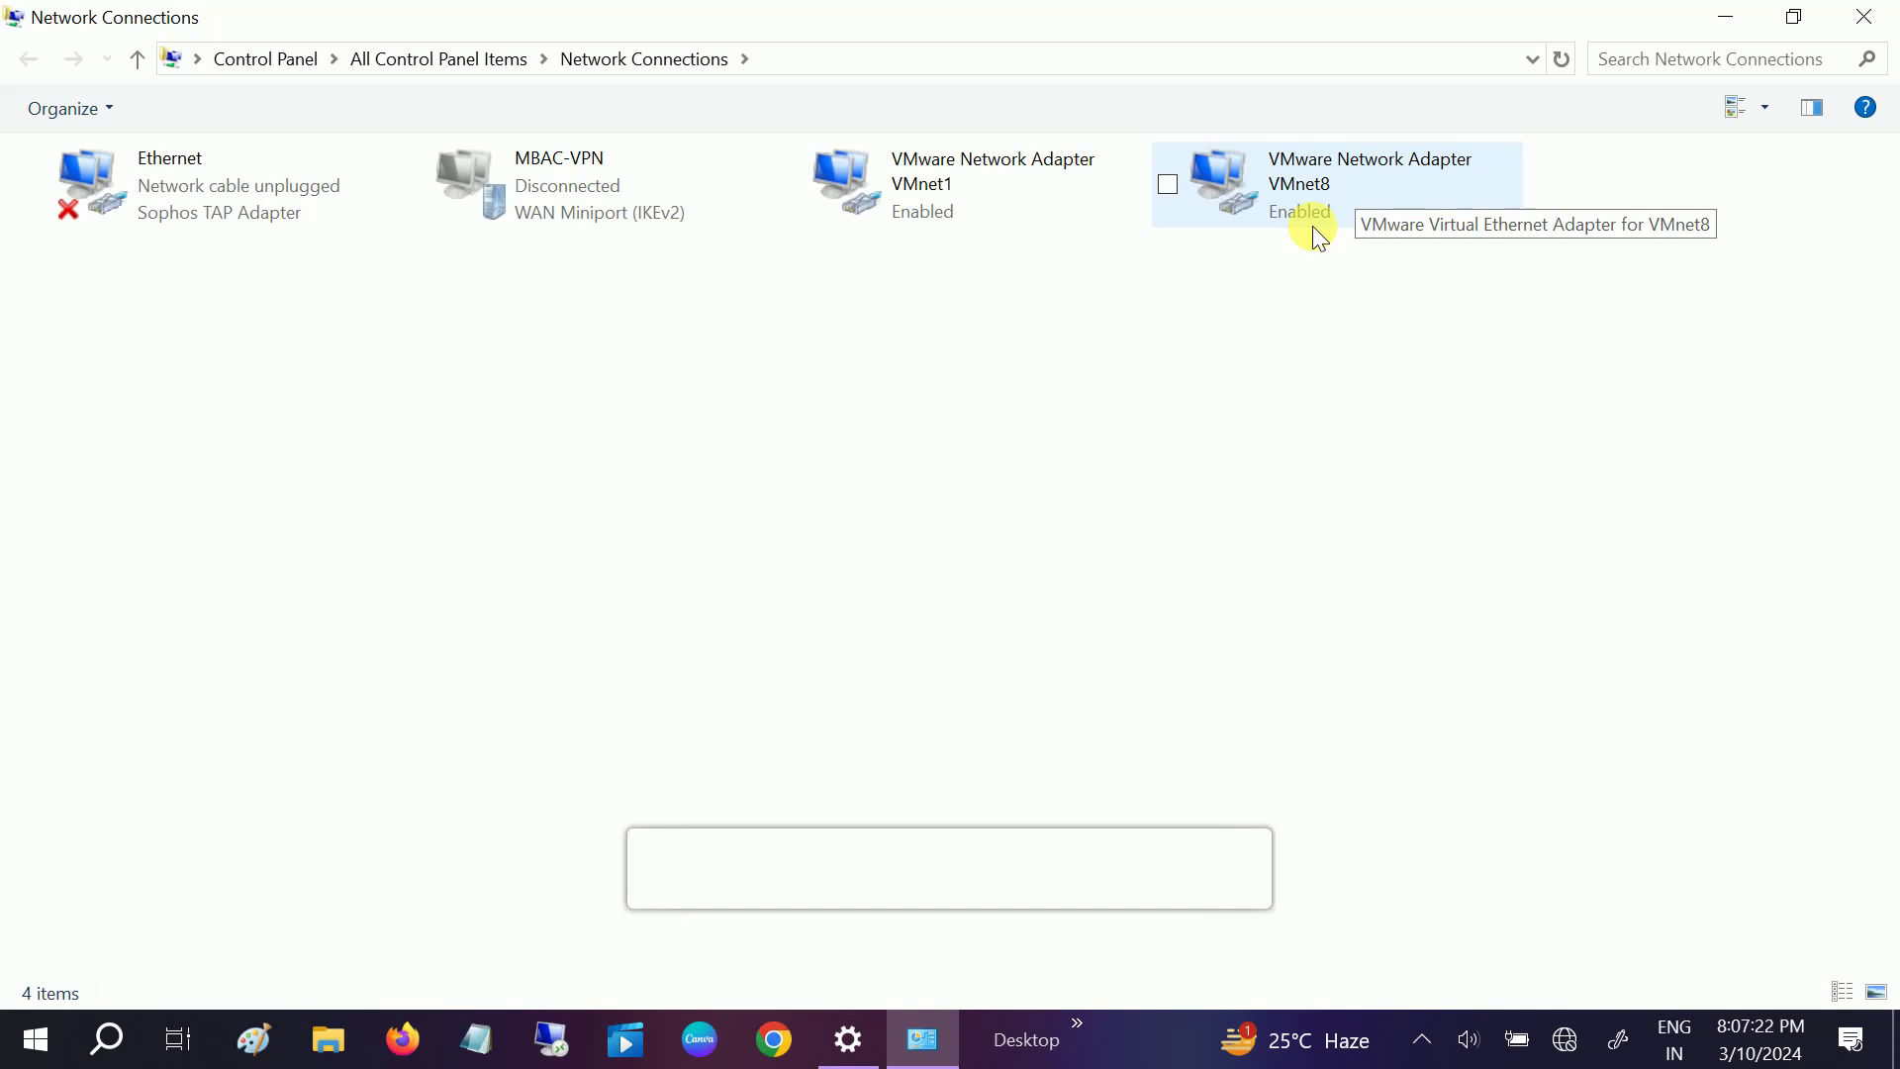
pyautogui.rightClick(942, 341)
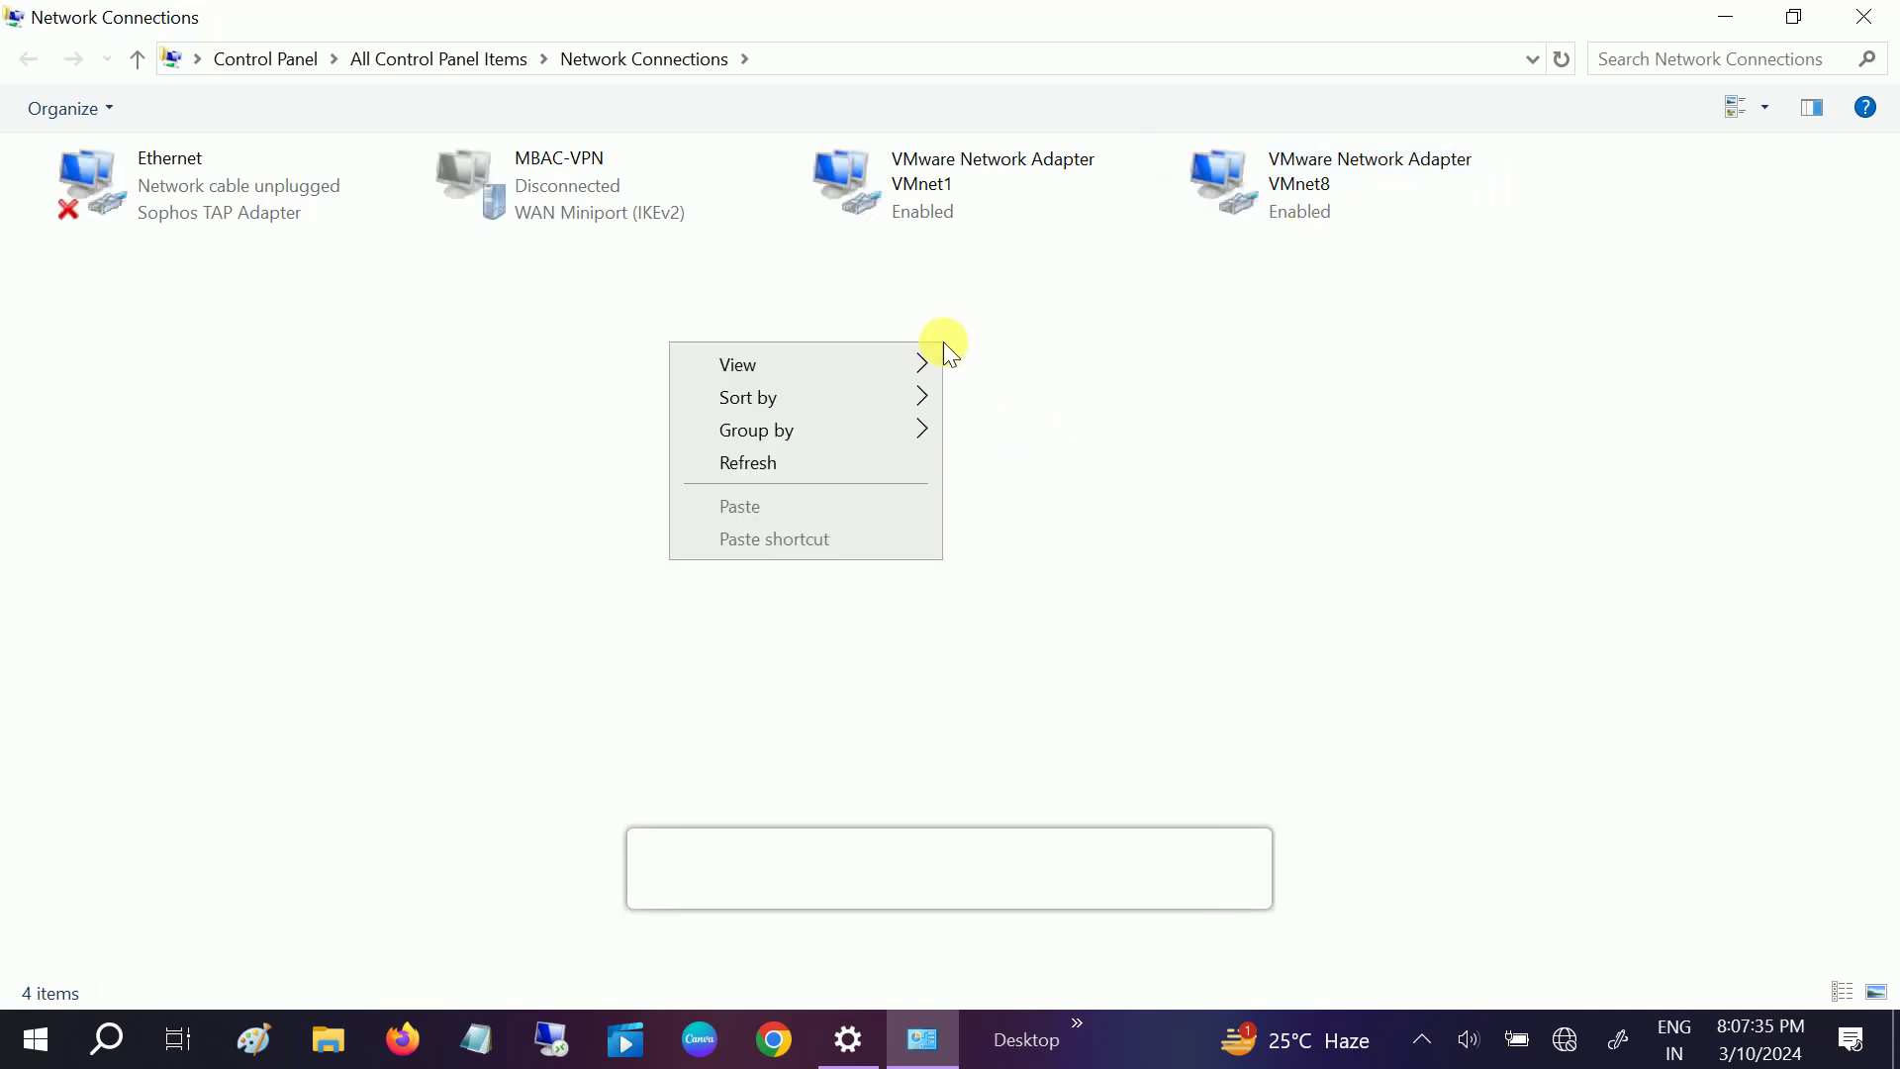
pyautogui.click(804, 470)
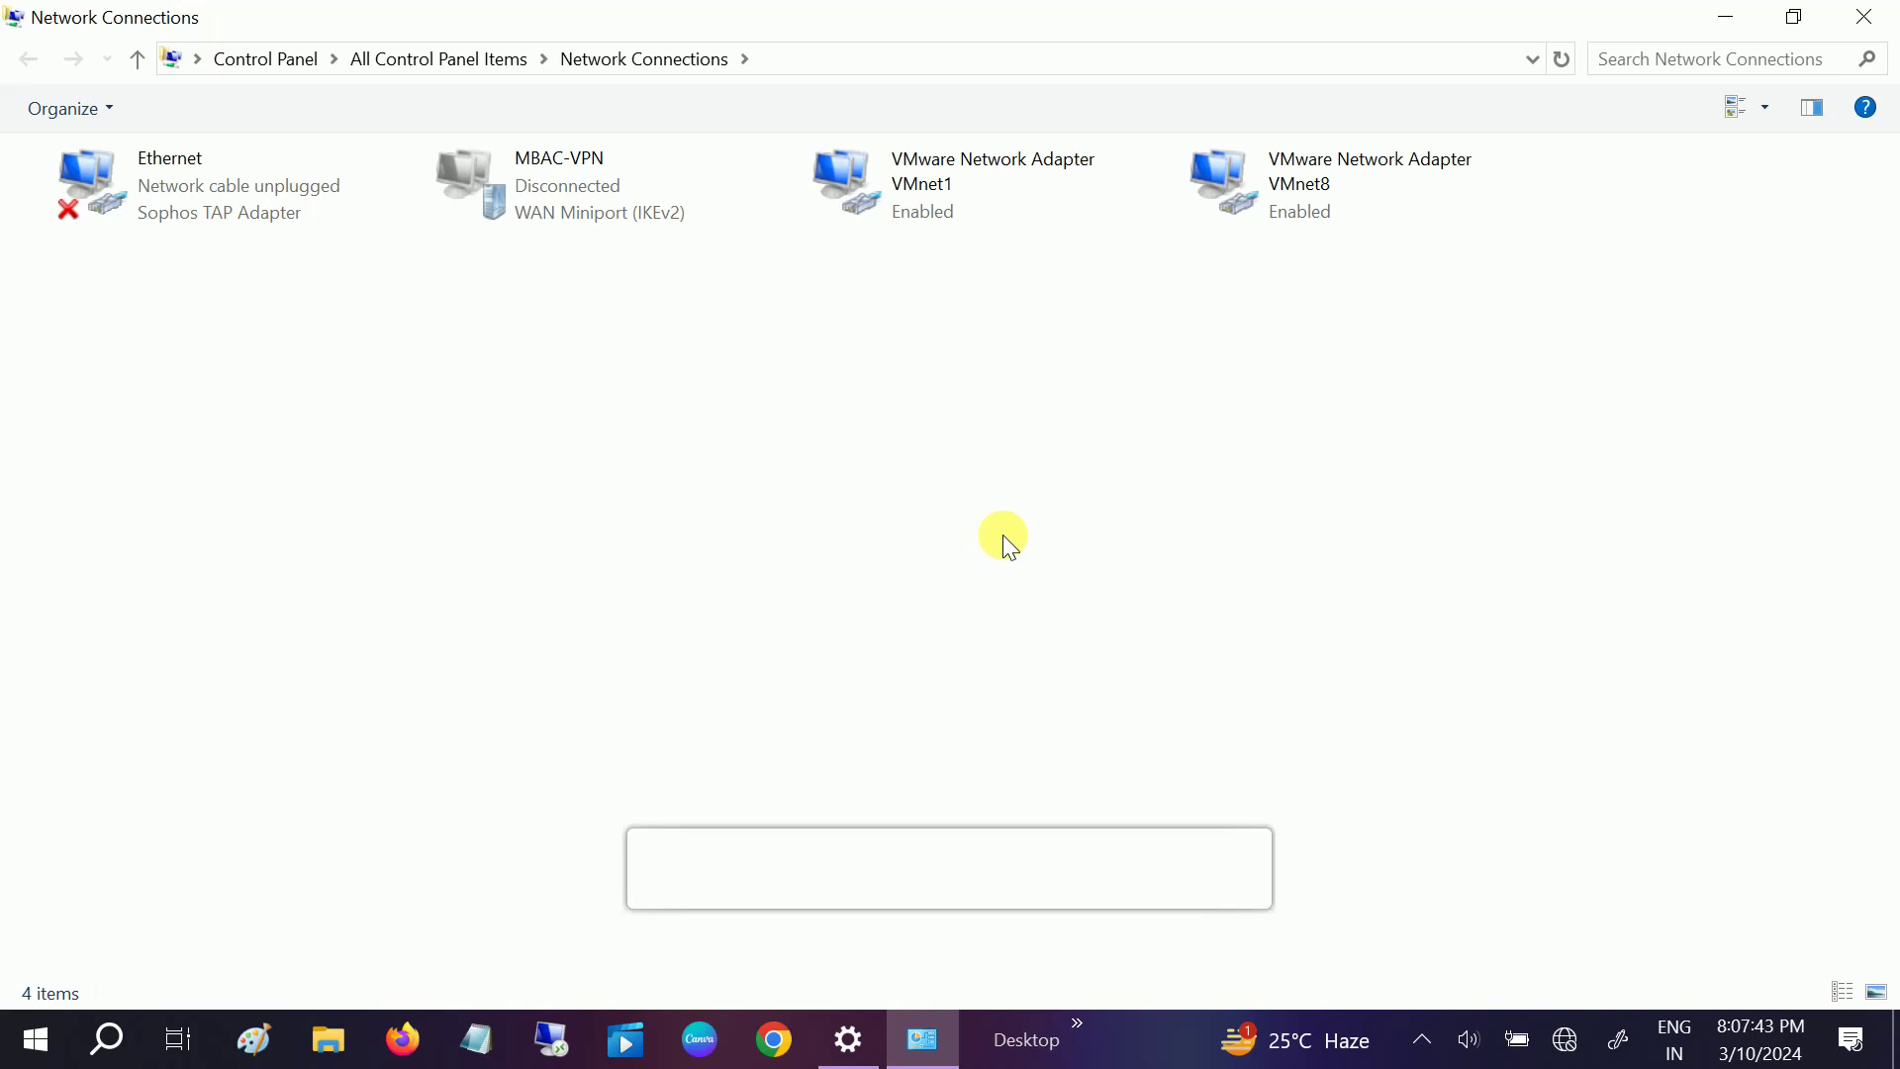
pyautogui.rightClick(1001, 515)
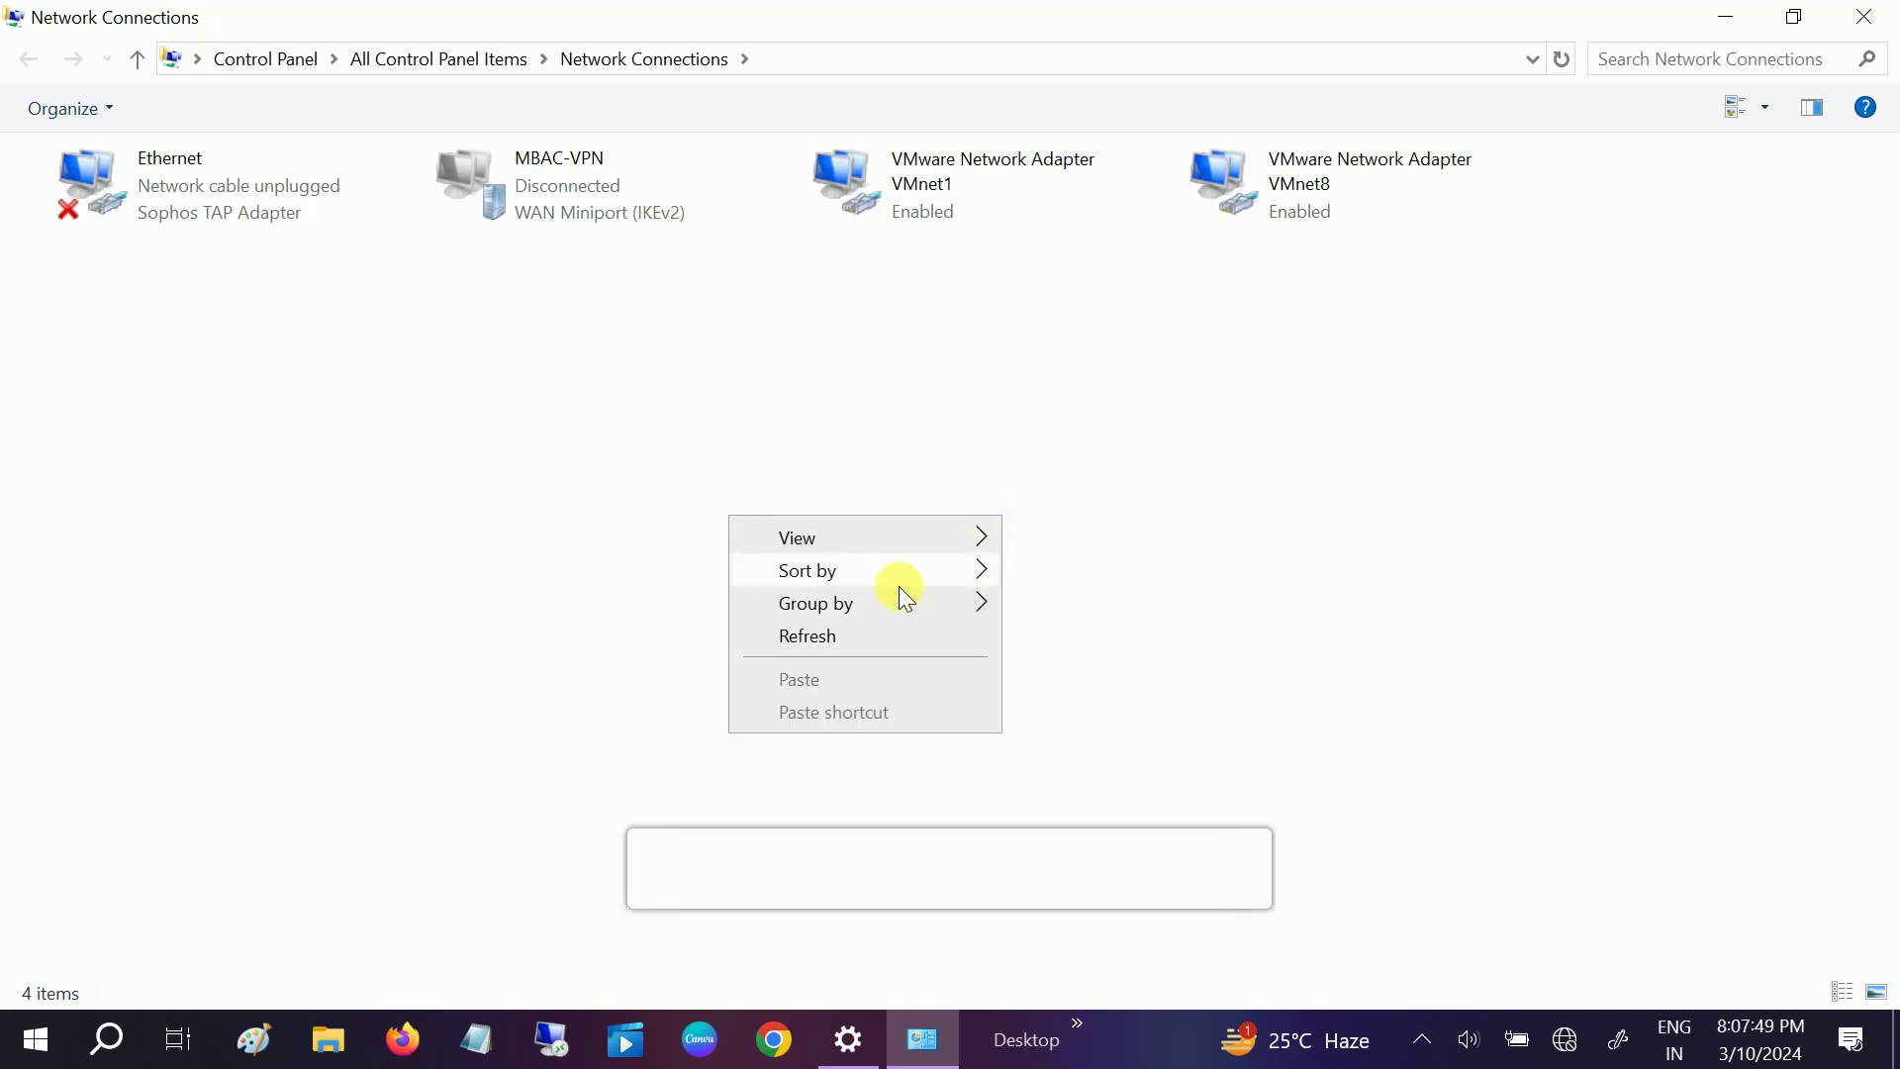
pyautogui.click(868, 634)
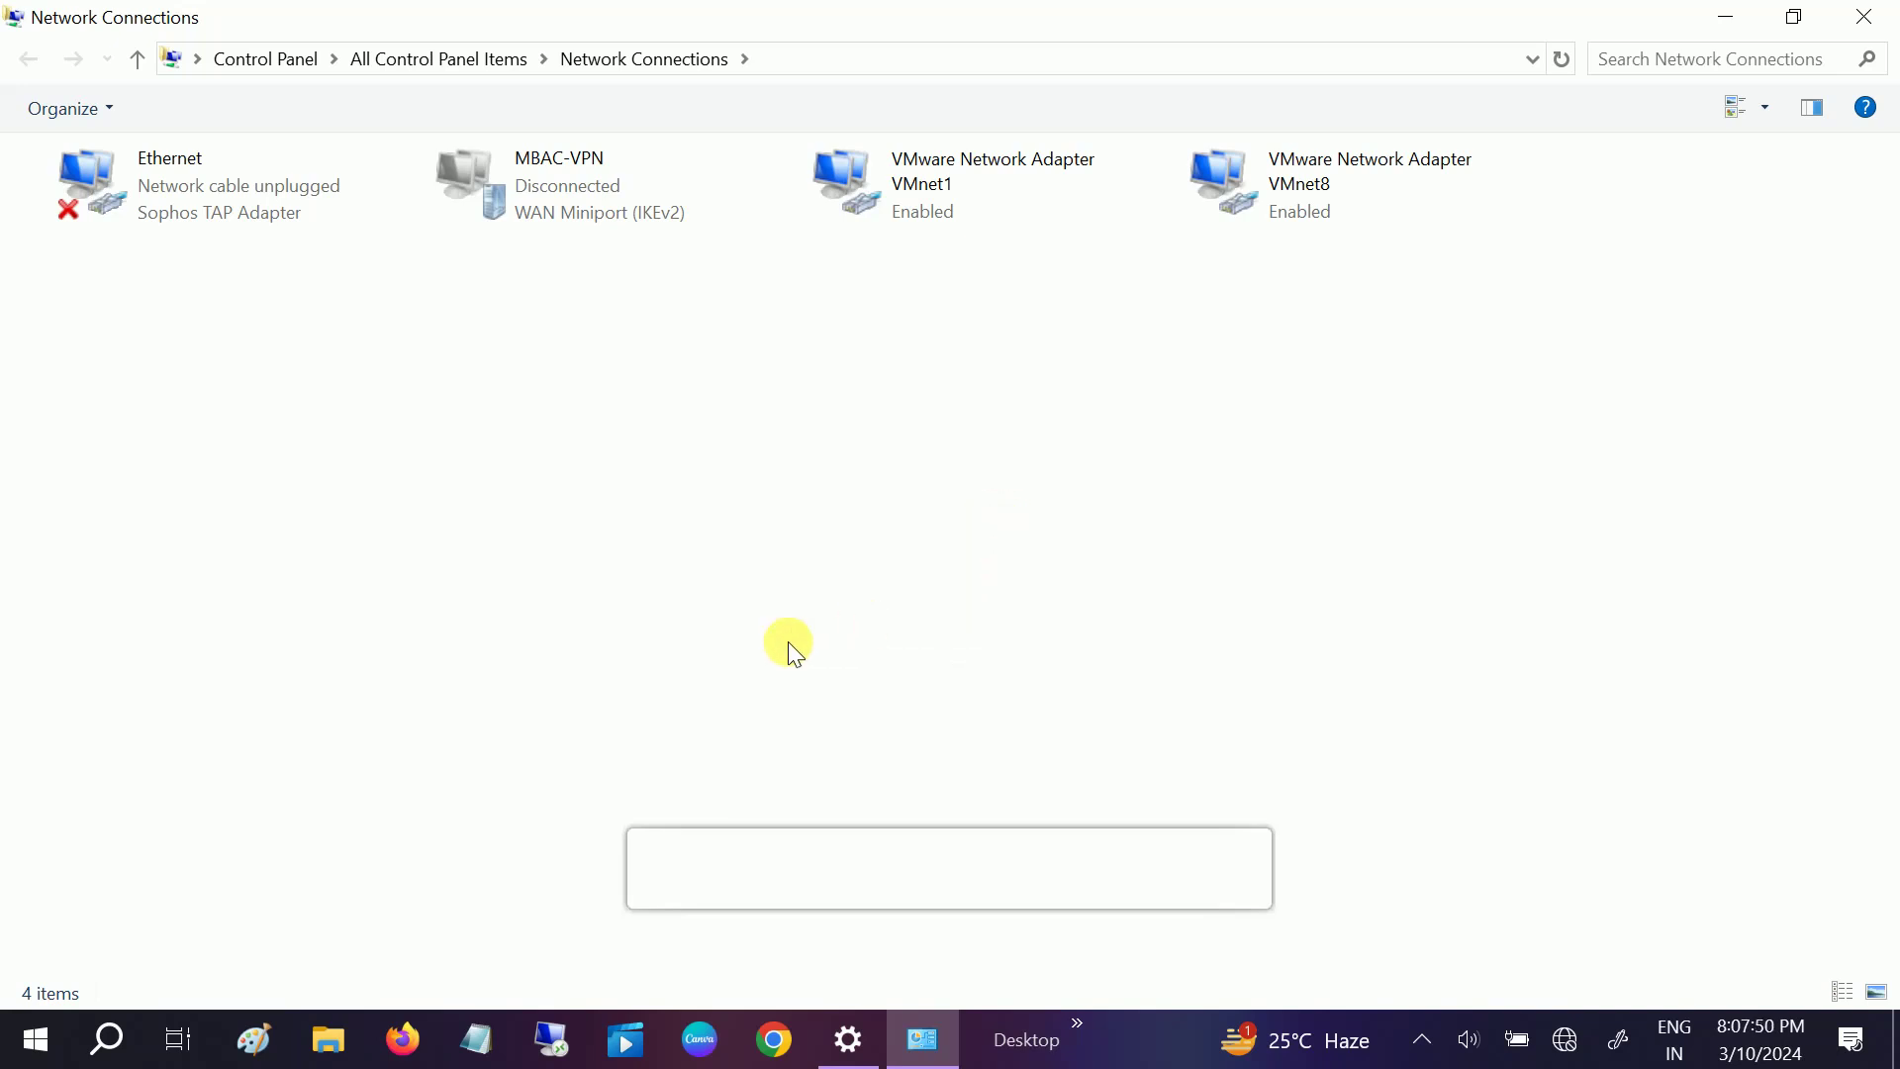
pyautogui.click(322, 1039)
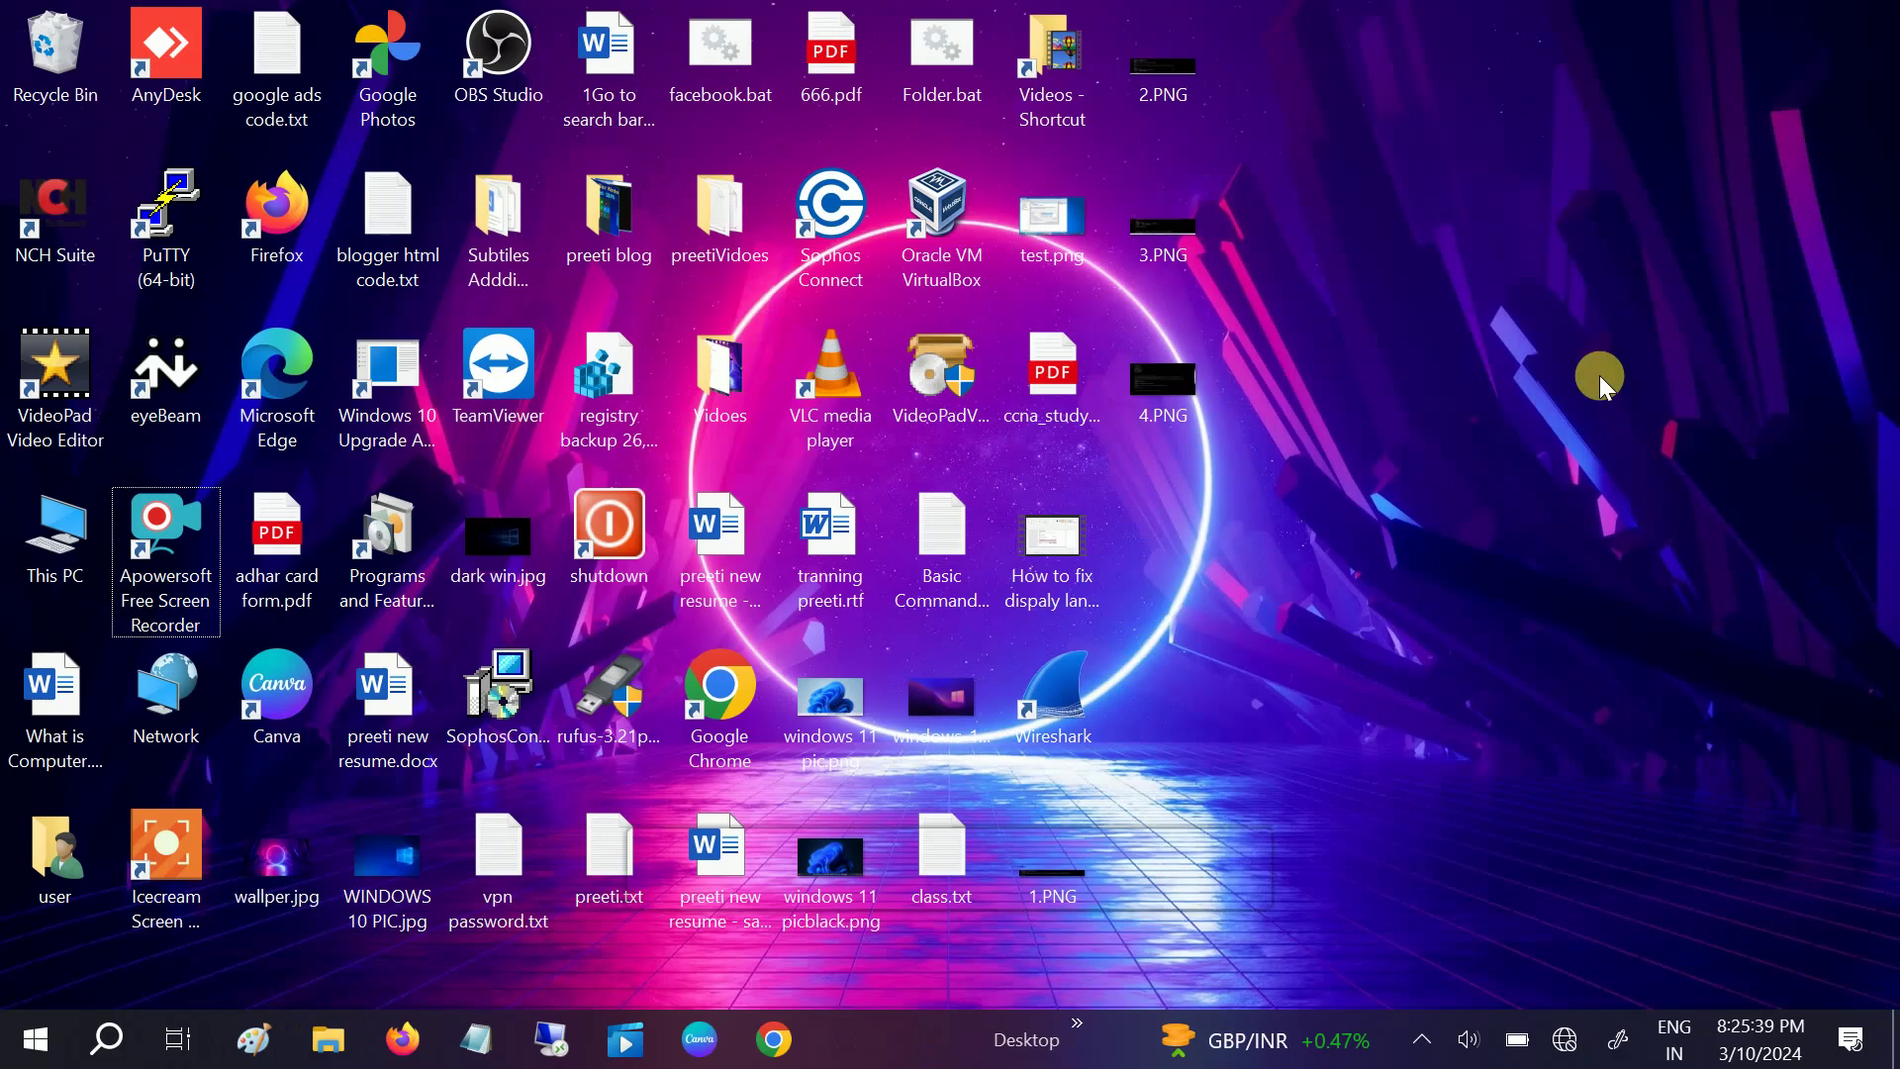
# Check the tray network status and search Windows for 'network reset'.
pyautogui.click(1565, 1039)
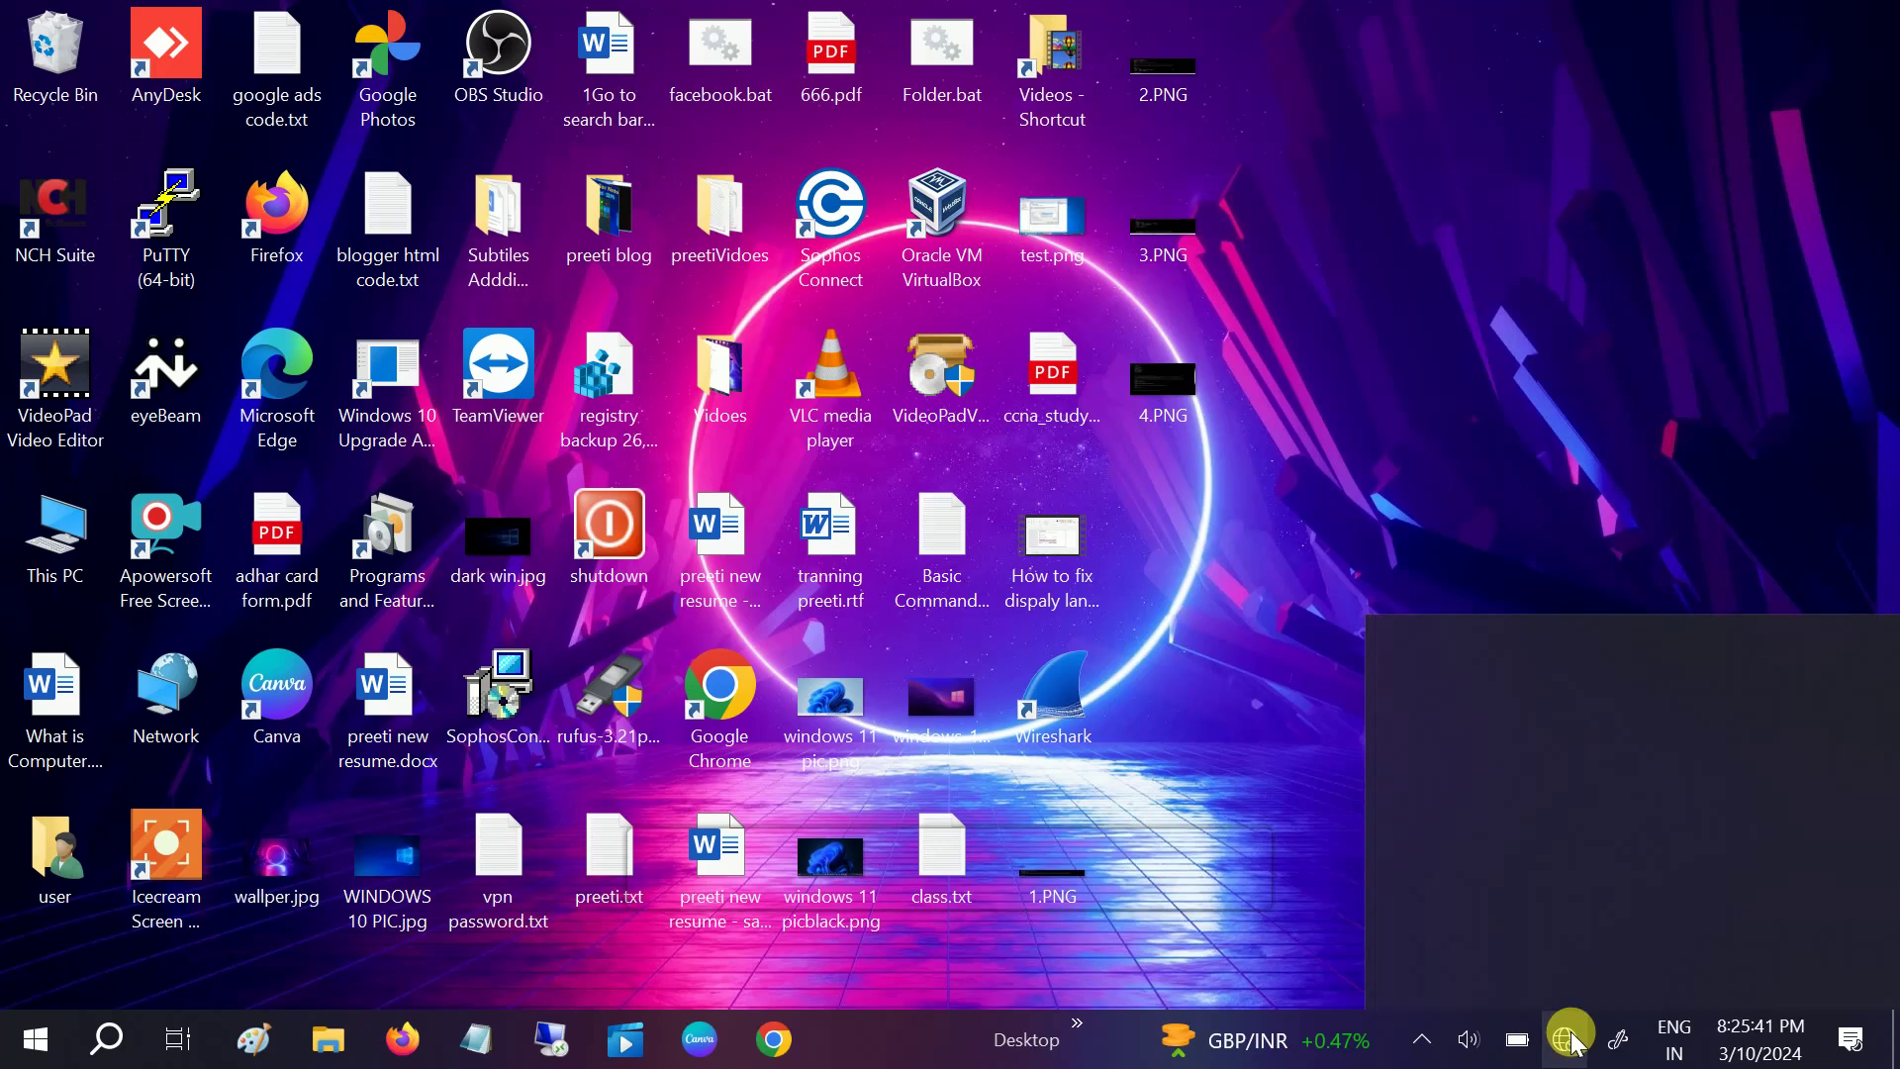
pyautogui.click(1422, 1038)
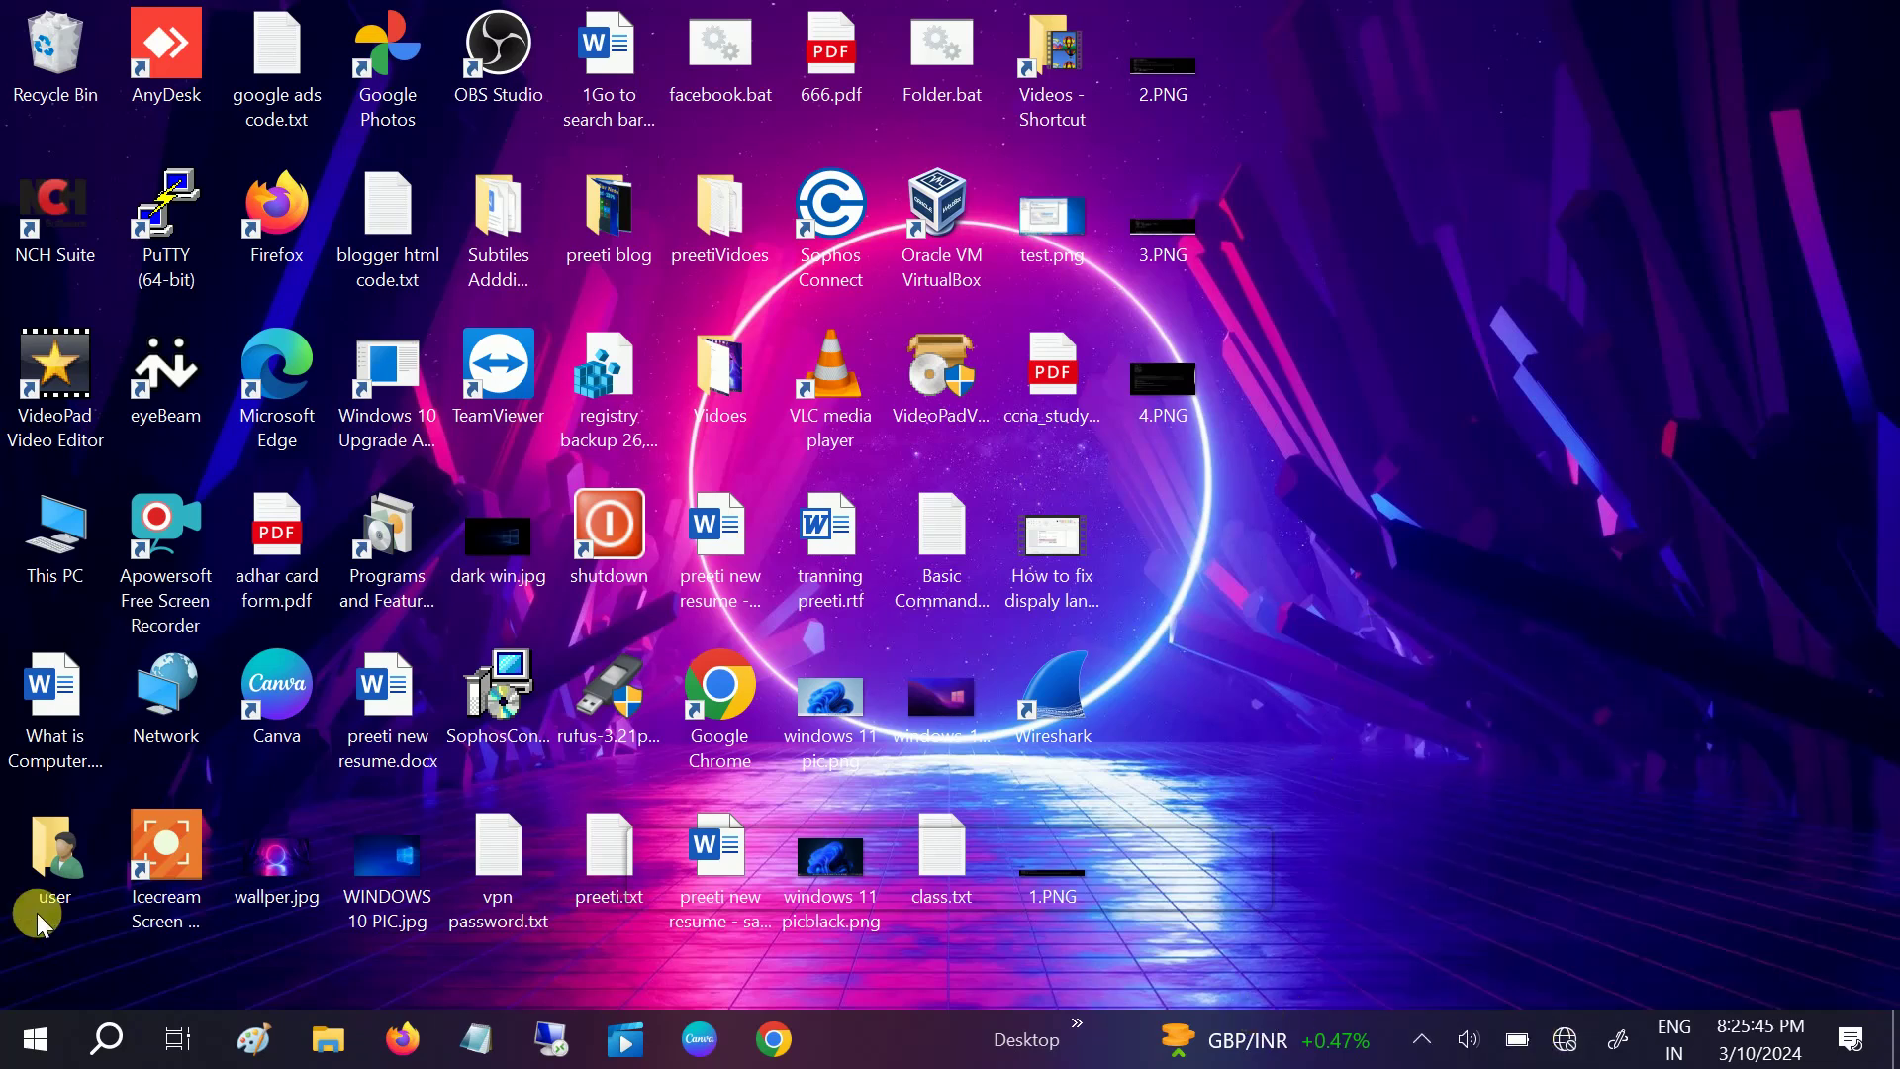
pyautogui.click(99, 1057)
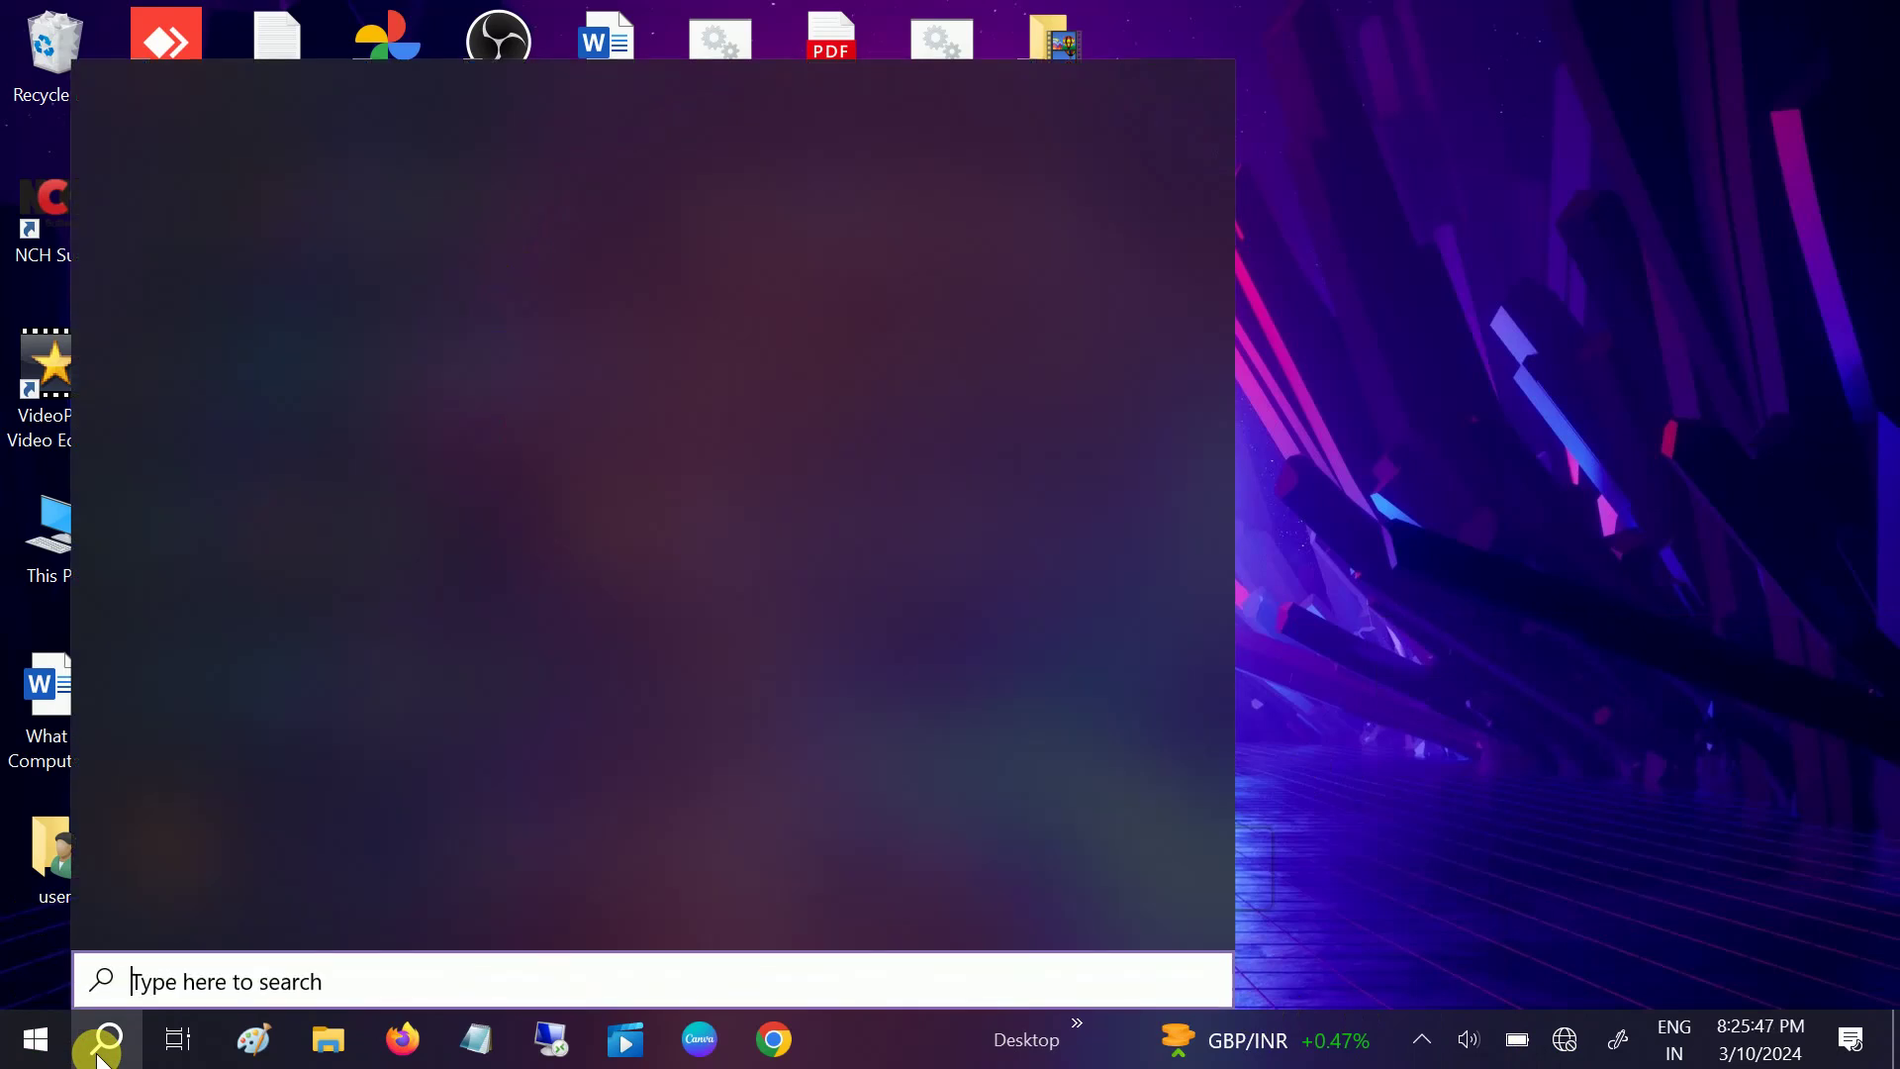
pyautogui.write('nt')
pyautogui.press('BackSpace')
pyautogui.write('e')
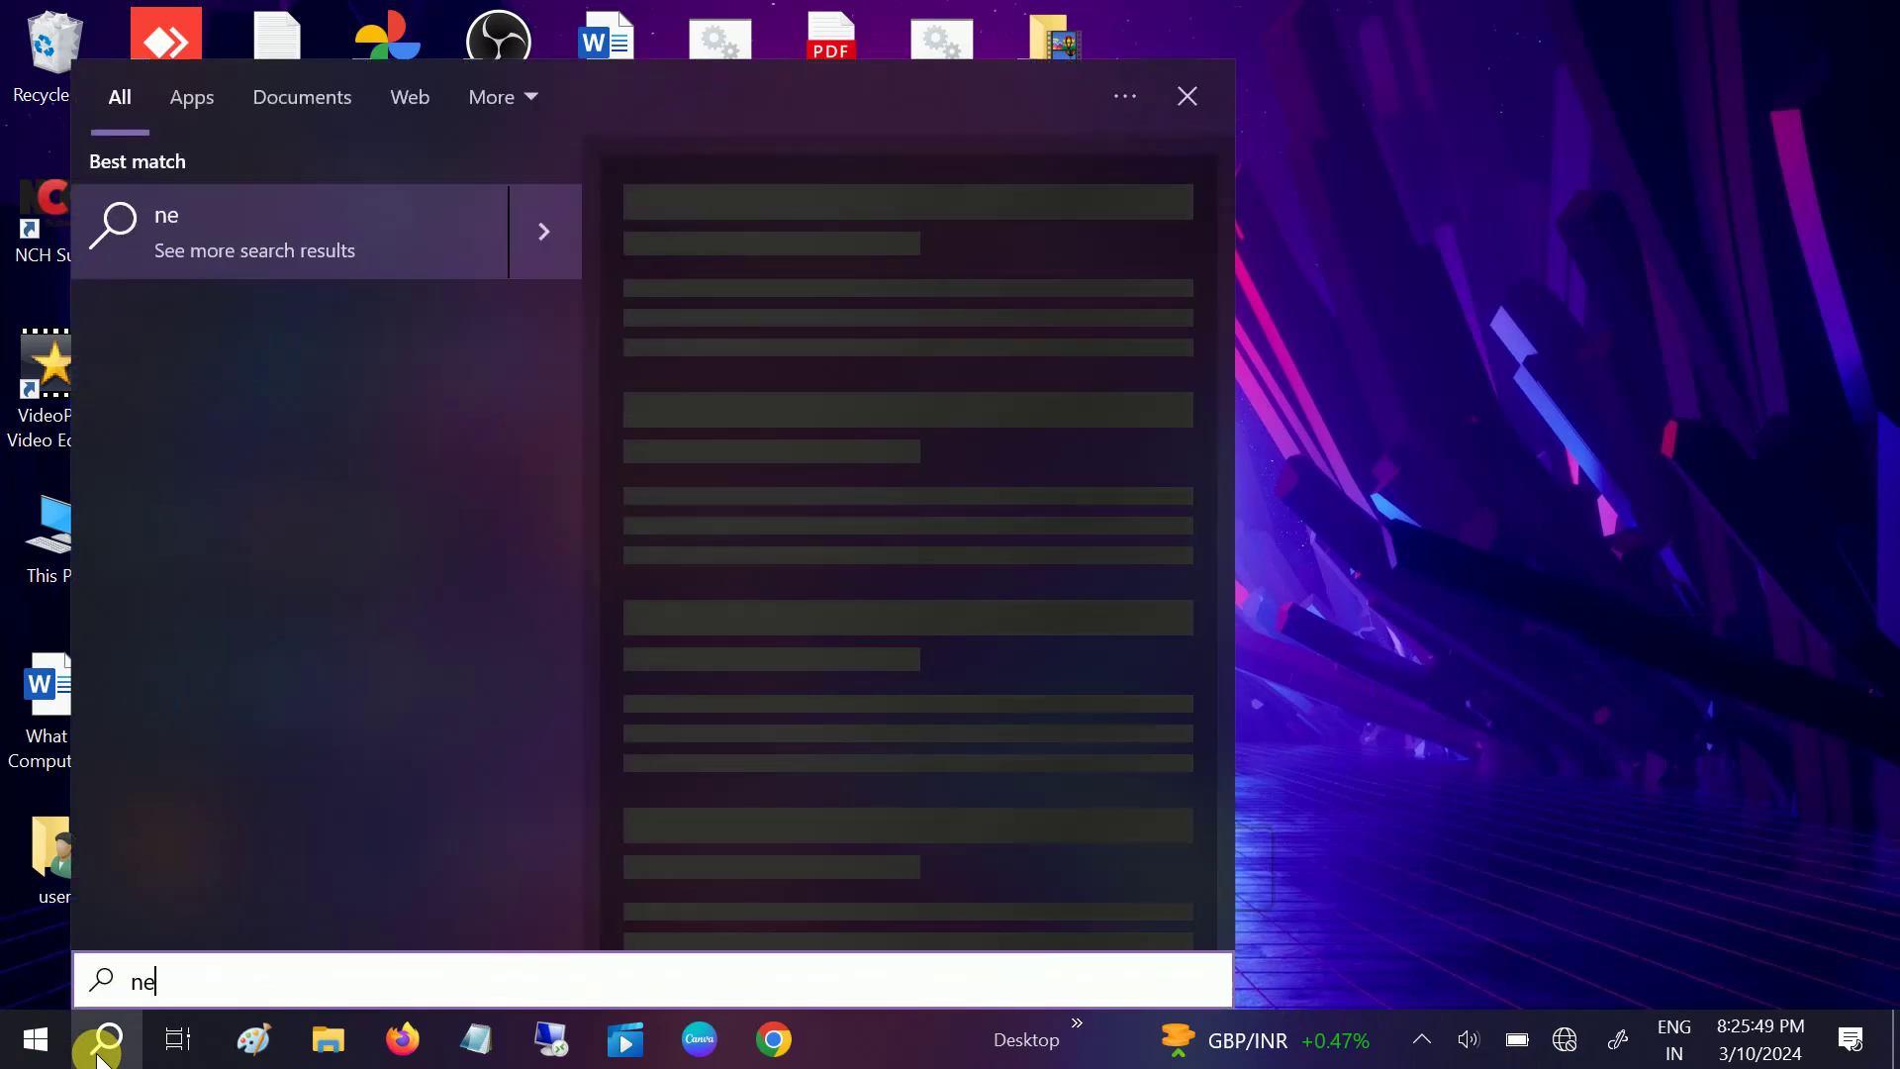
pyautogui.write('work res')
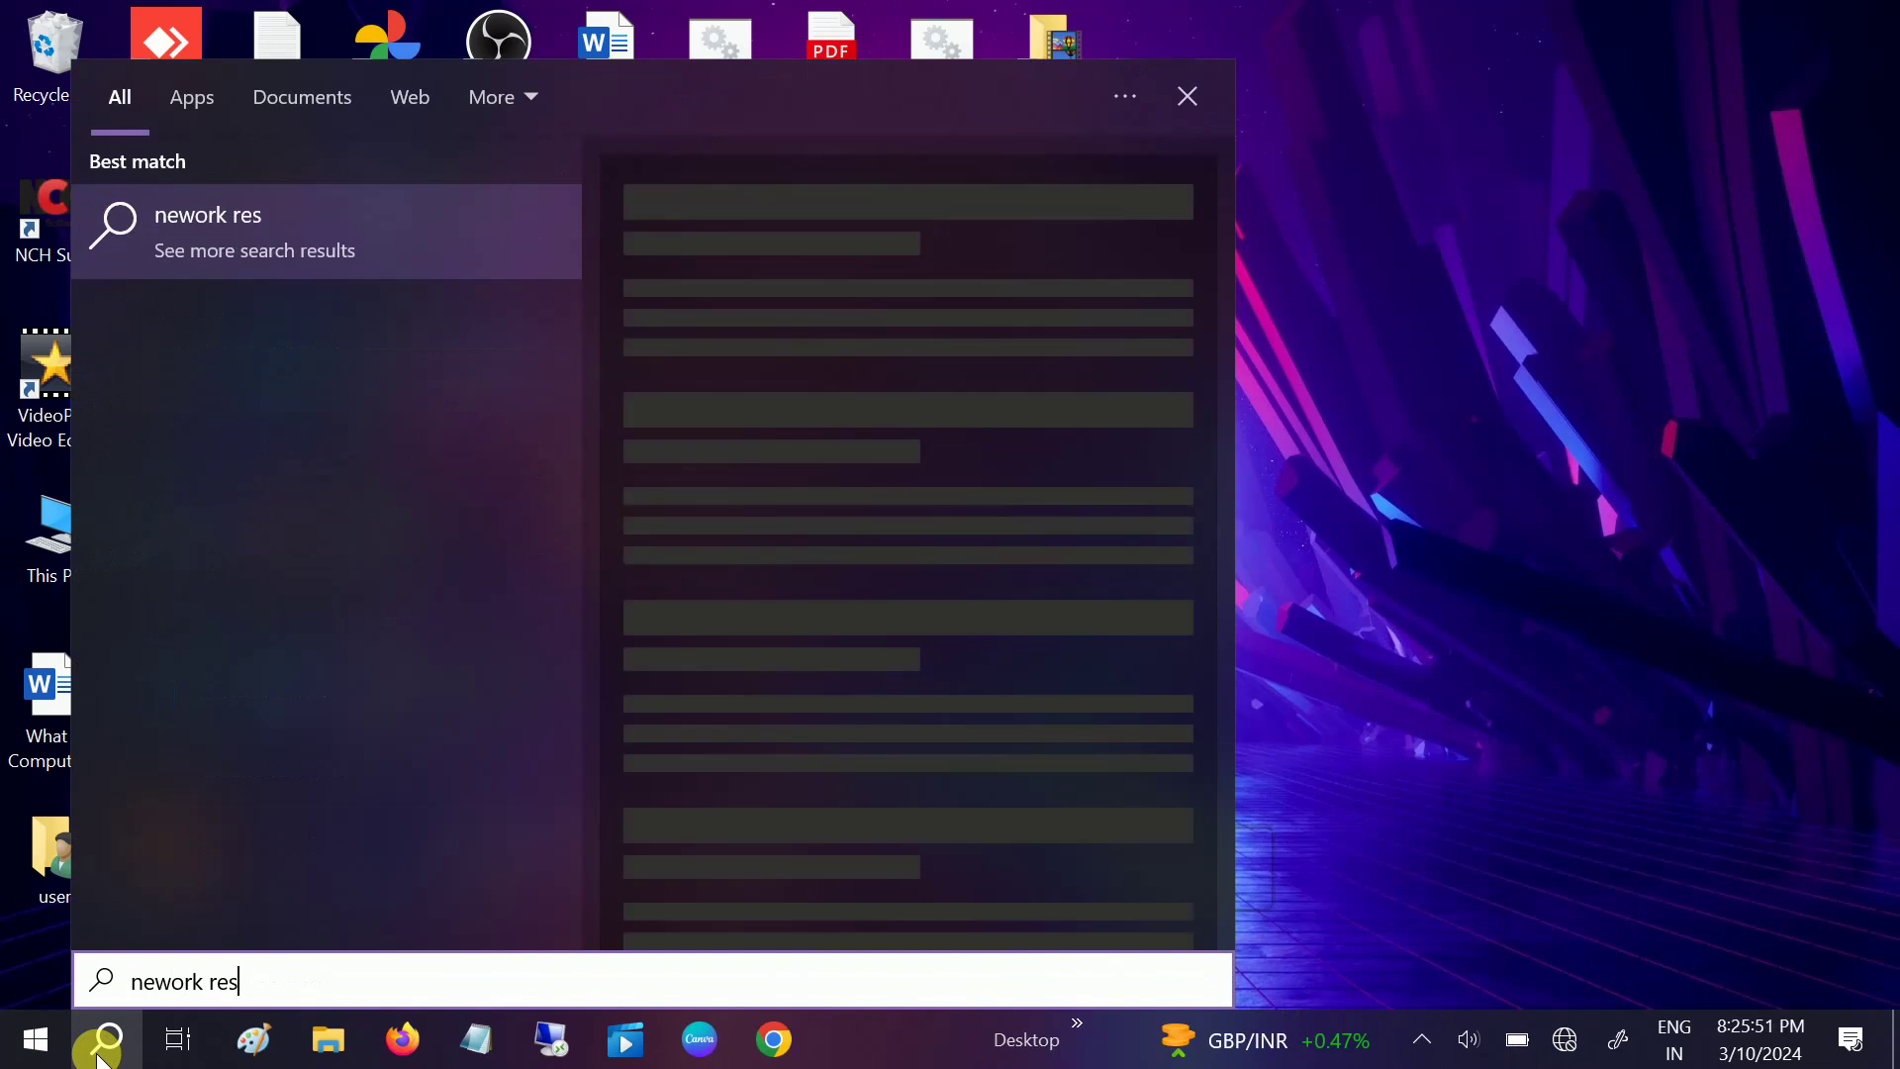
pyautogui.press('BackSpace')
pyautogui.press('BackSpace')
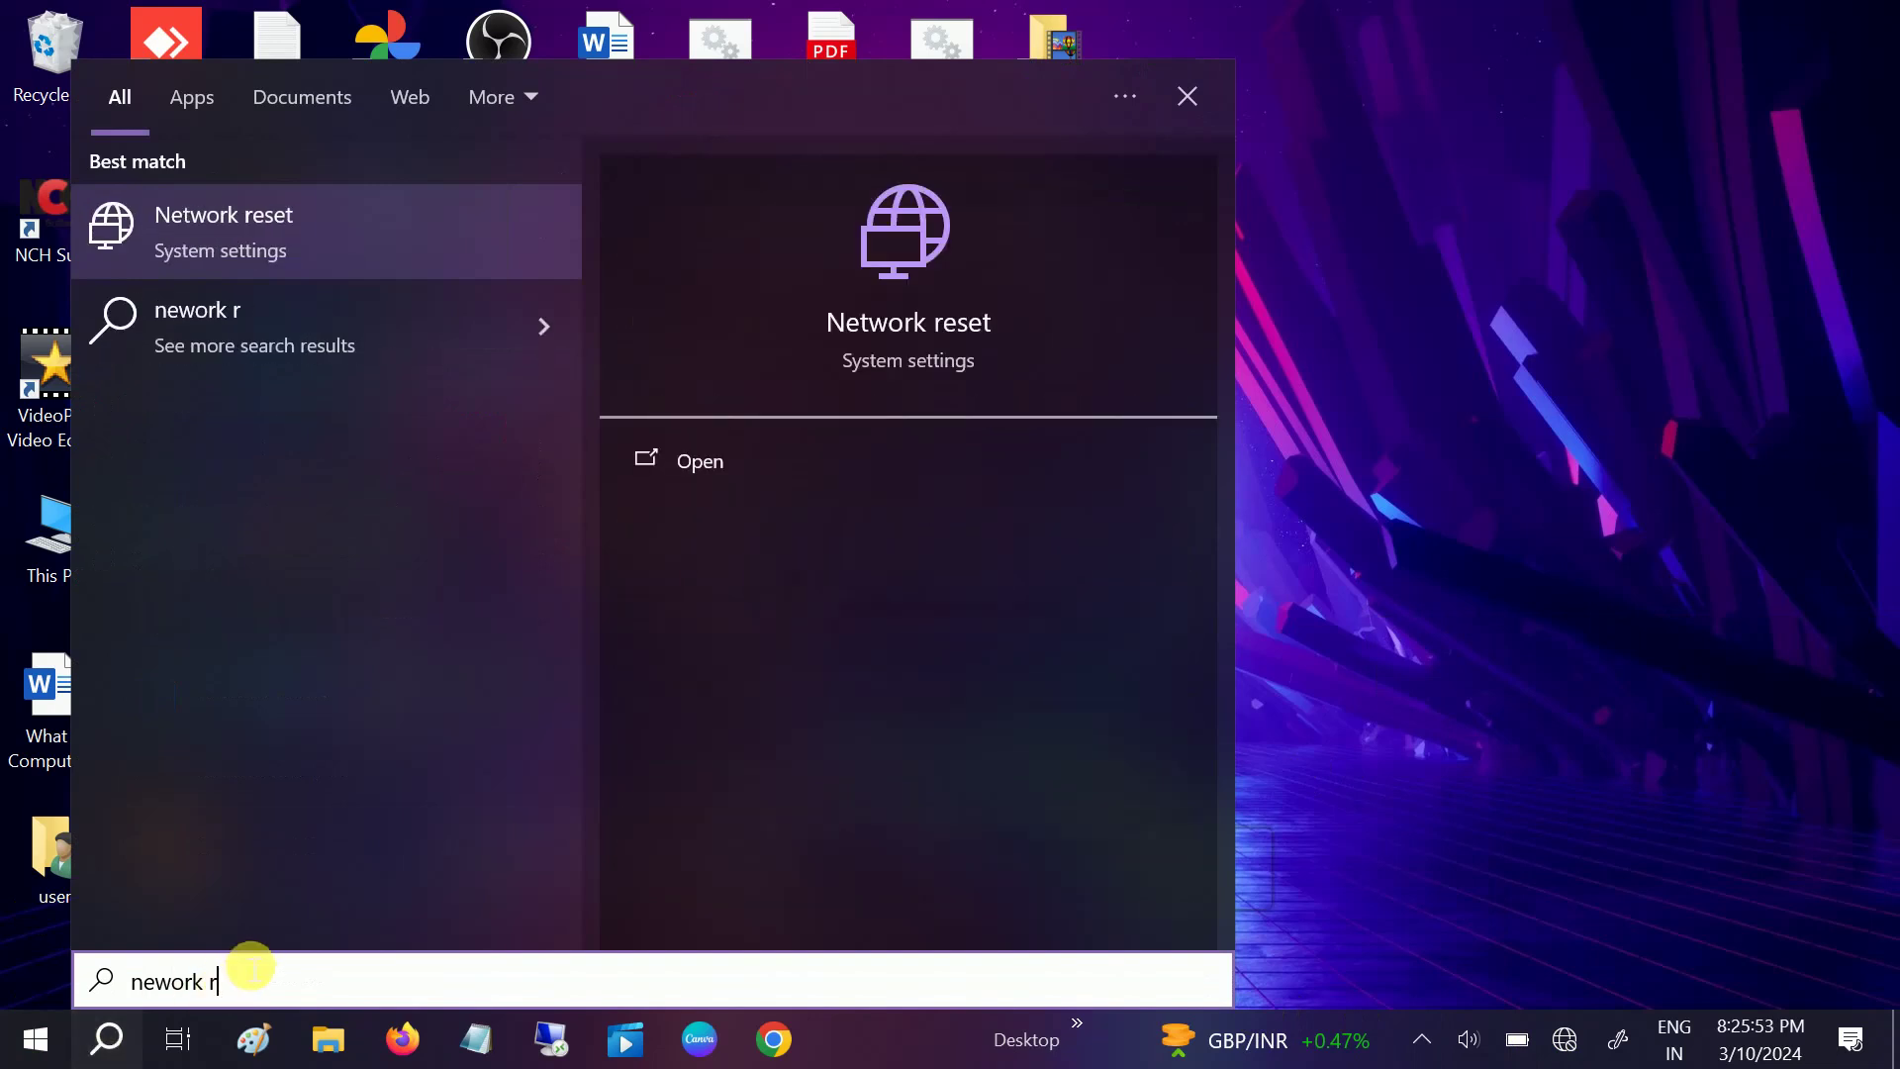
# Reset all network settings, dismiss the 5-minute restart notice, and close Settings.
pyautogui.click(284, 252)
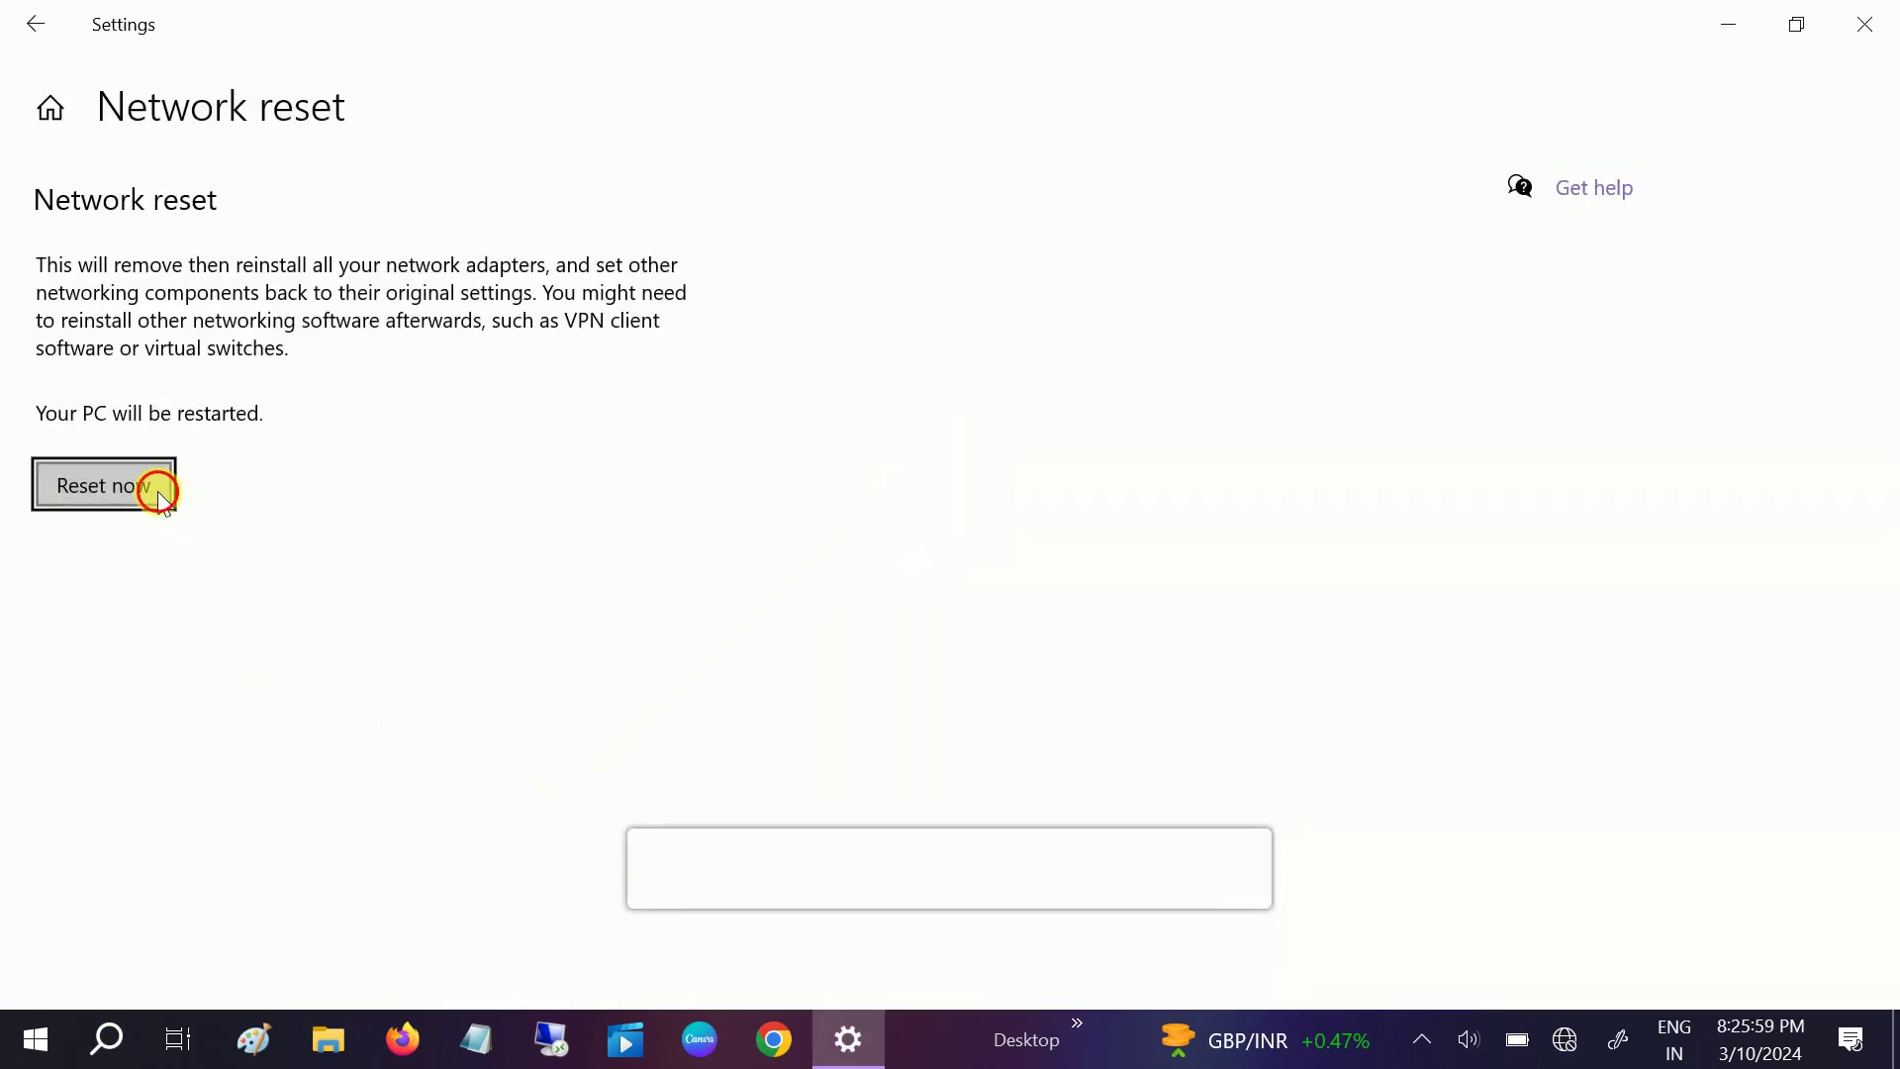
pyautogui.click(153, 485)
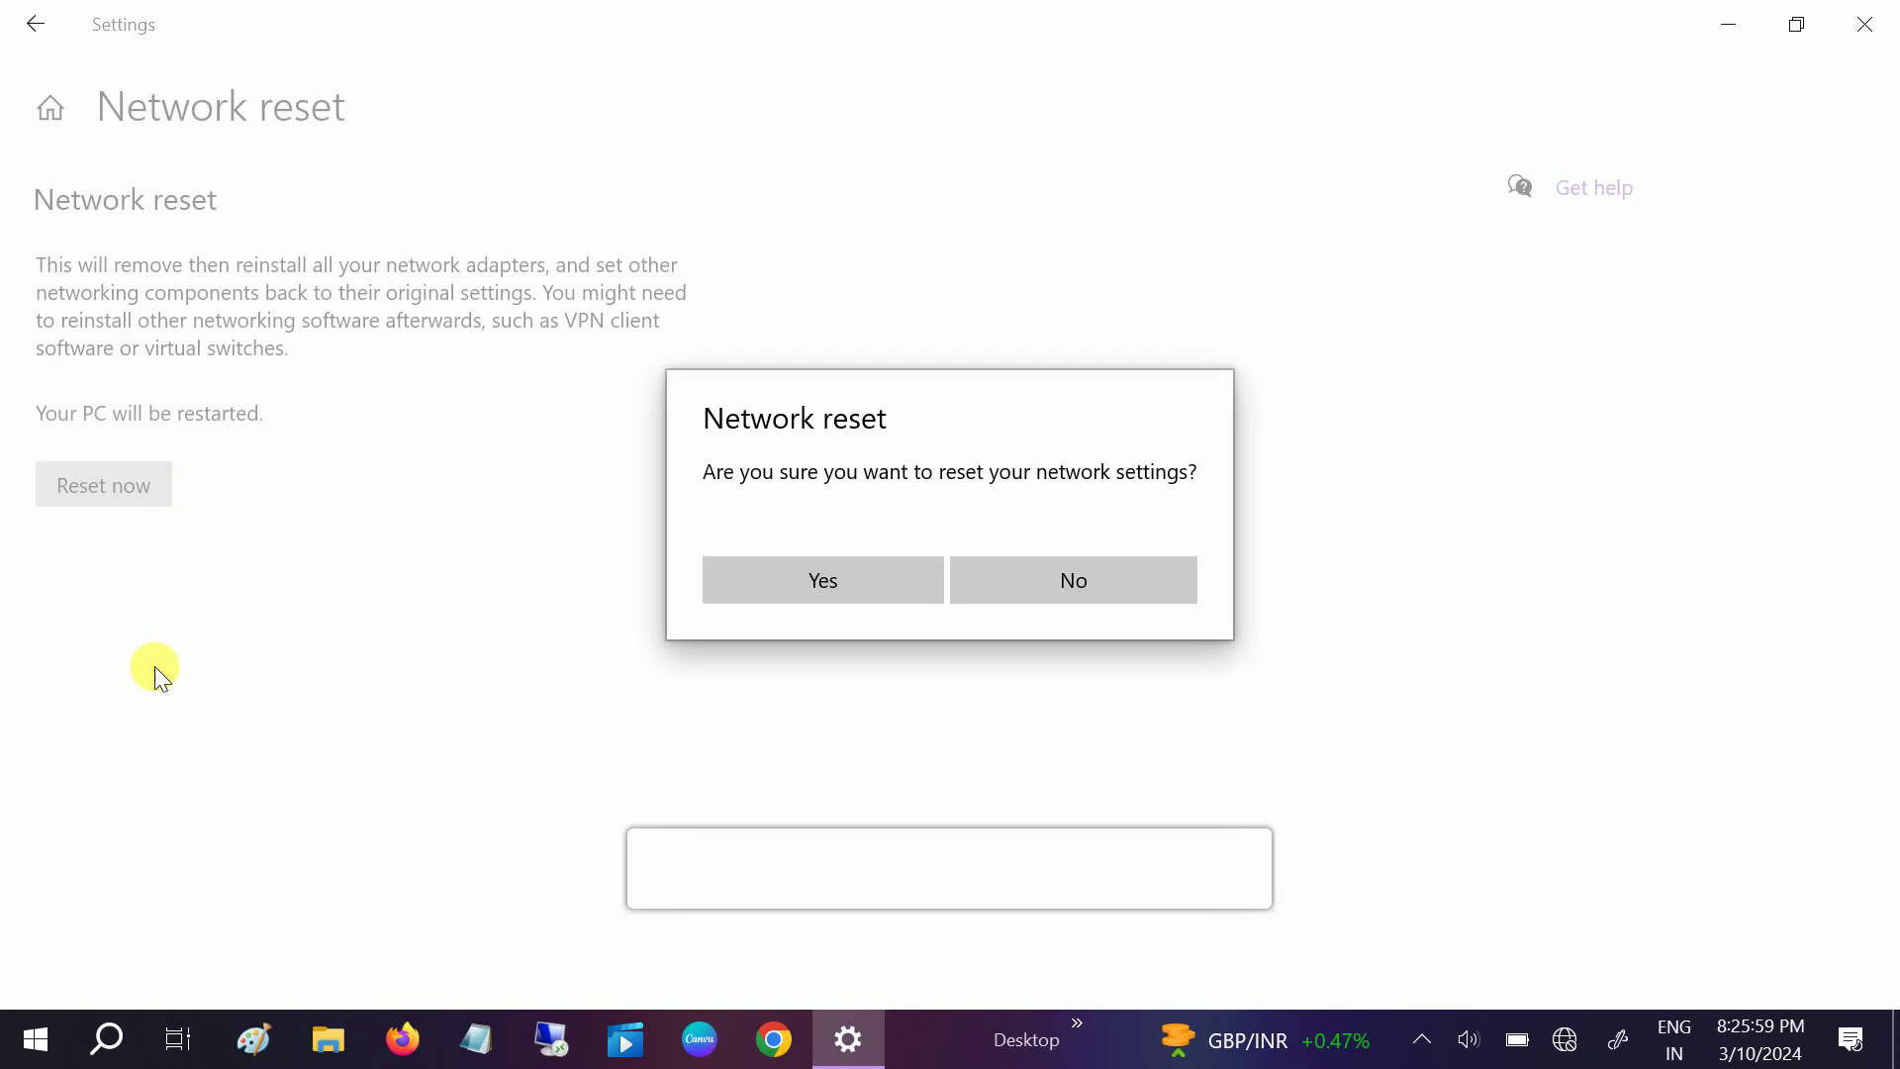
pyautogui.click(812, 564)
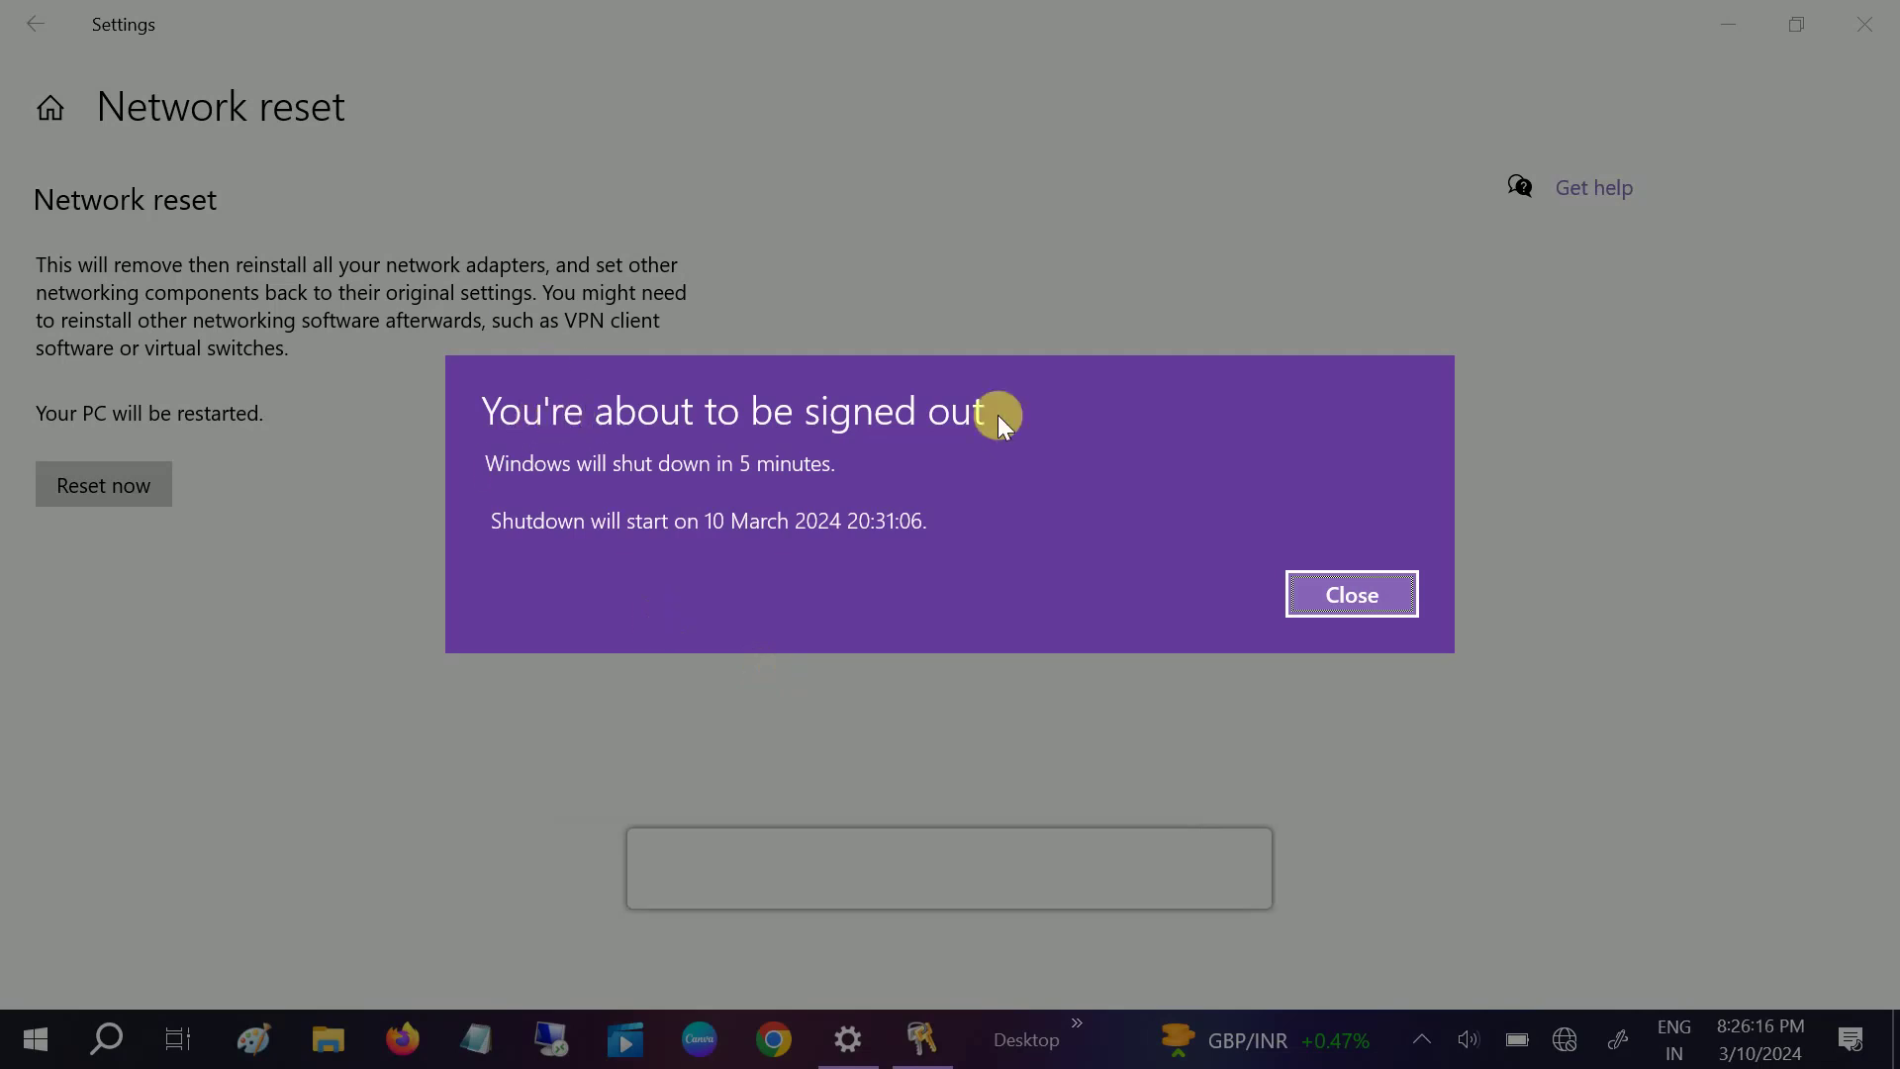
pyautogui.click(1390, 594)
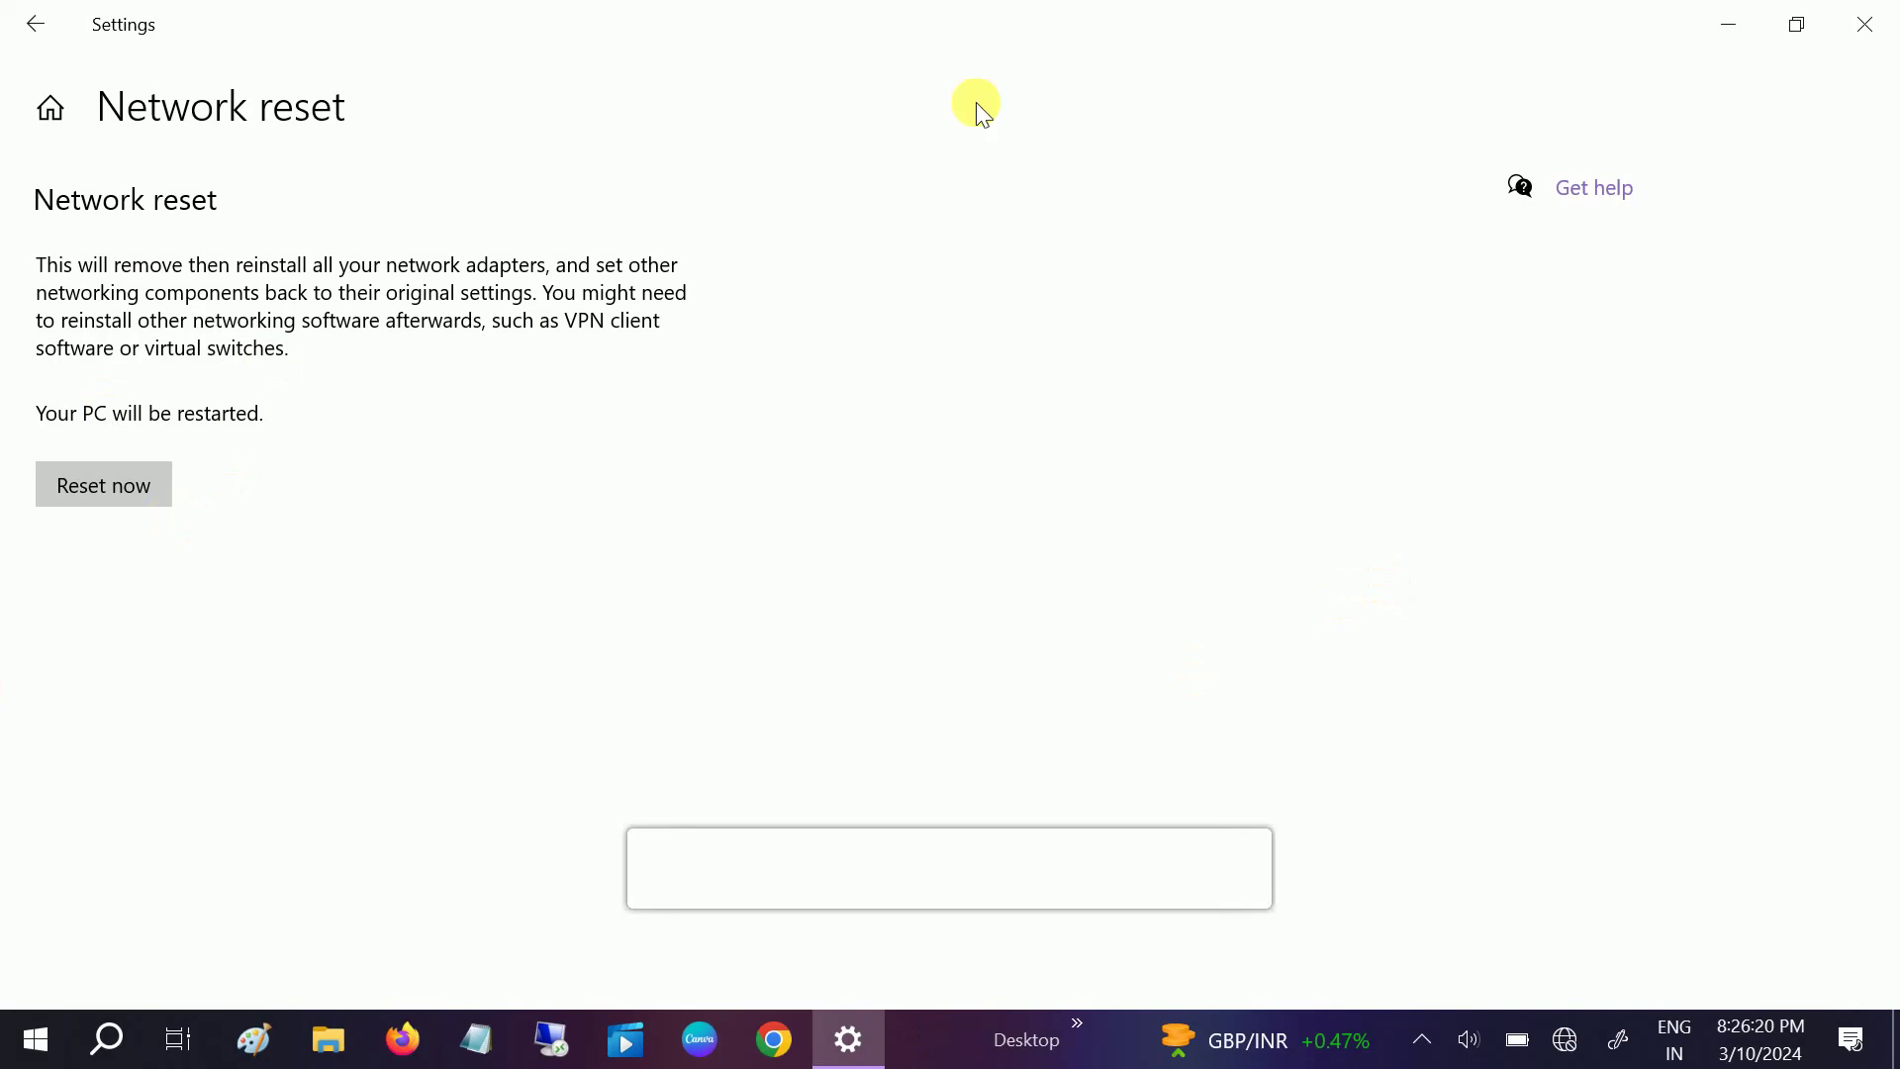
pyautogui.click(1860, 22)
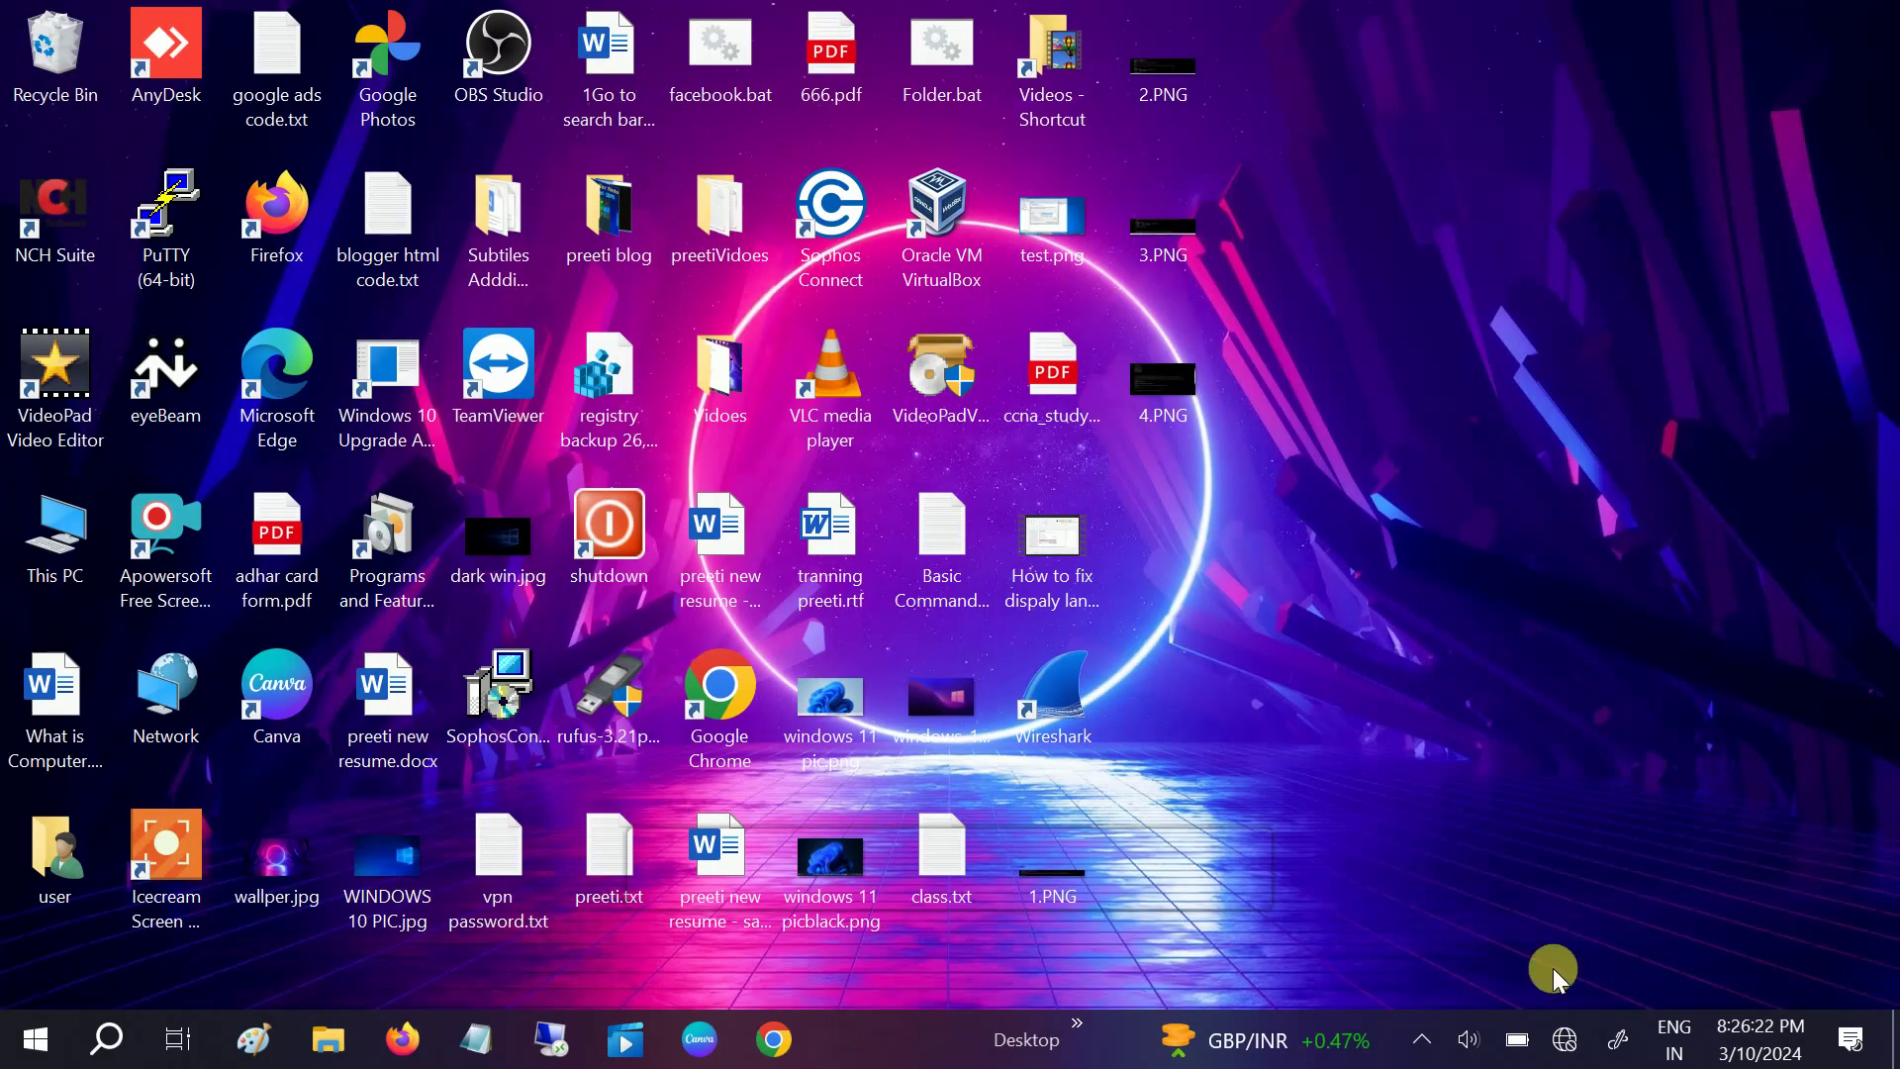
# Check the tray network flyout, then search Windows for 'restore'.
pyautogui.click(1573, 1039)
pyautogui.click(1386, 517)
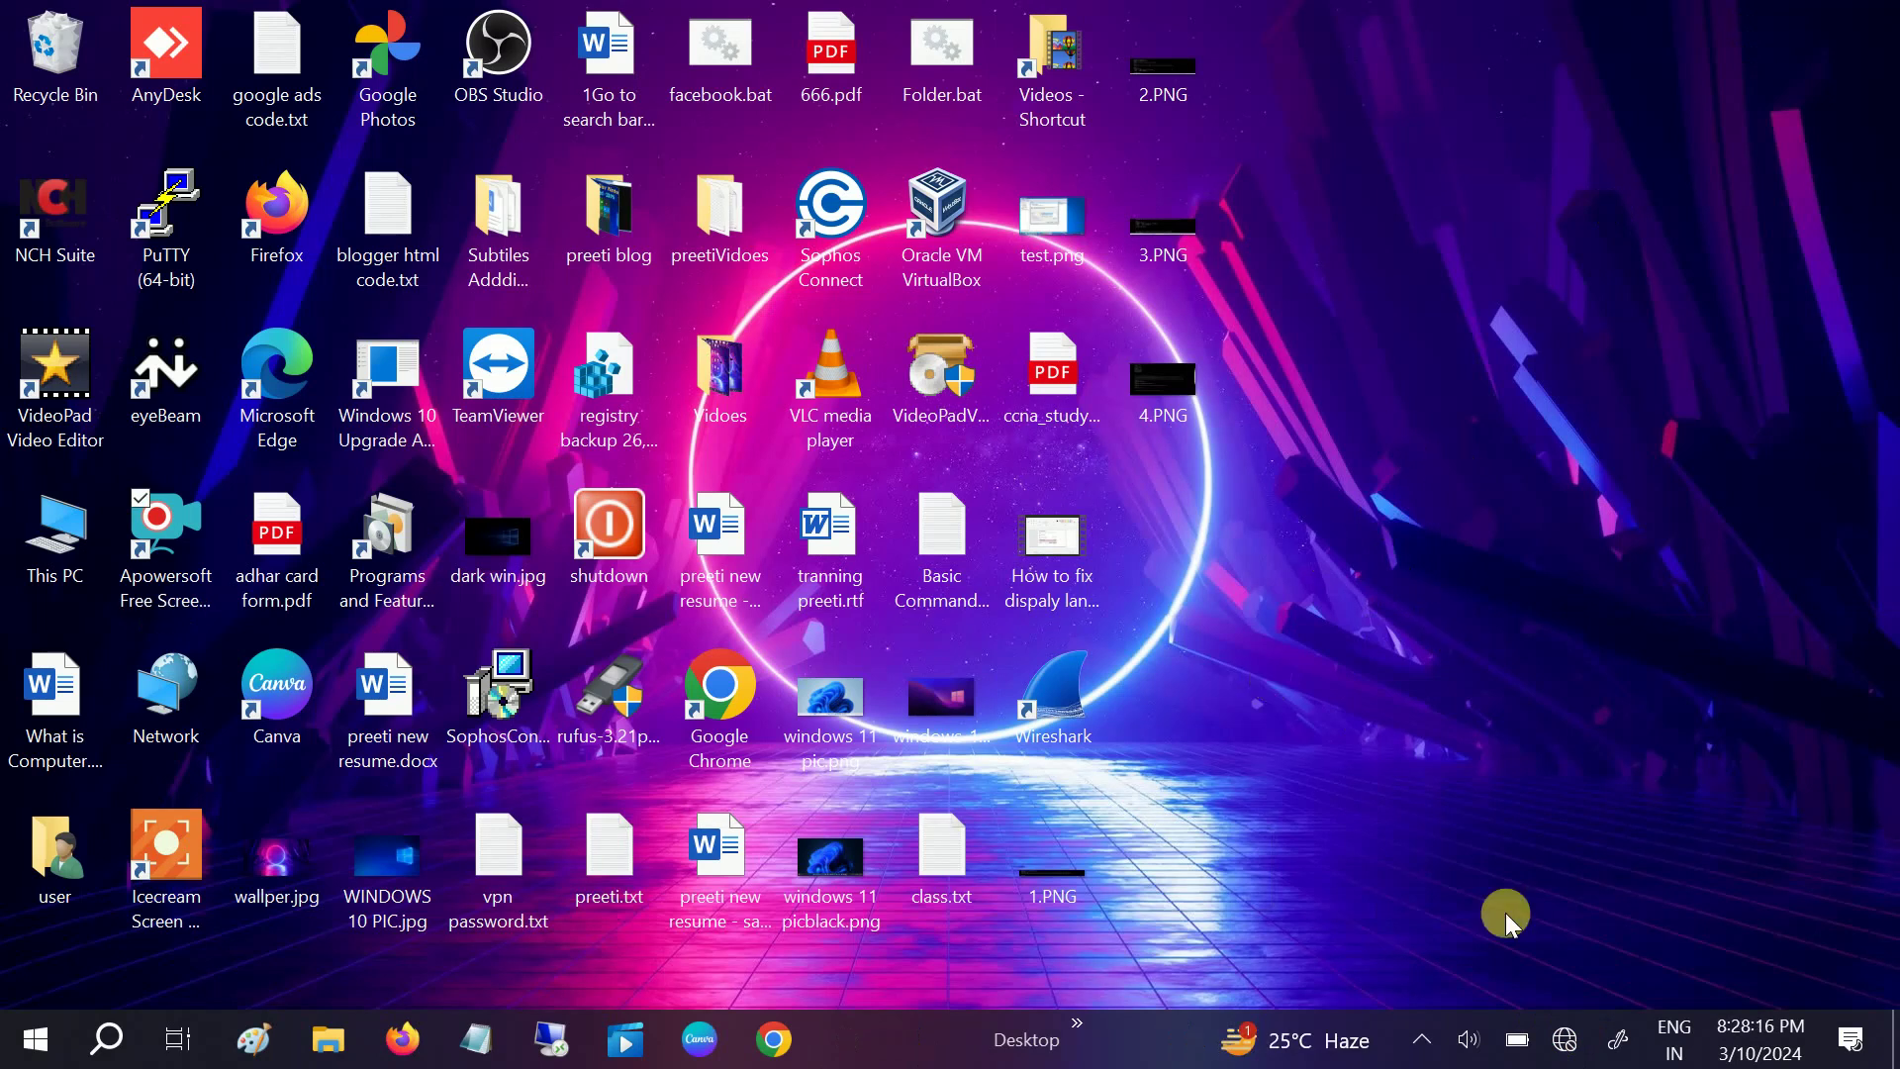
pyautogui.click(1571, 1057)
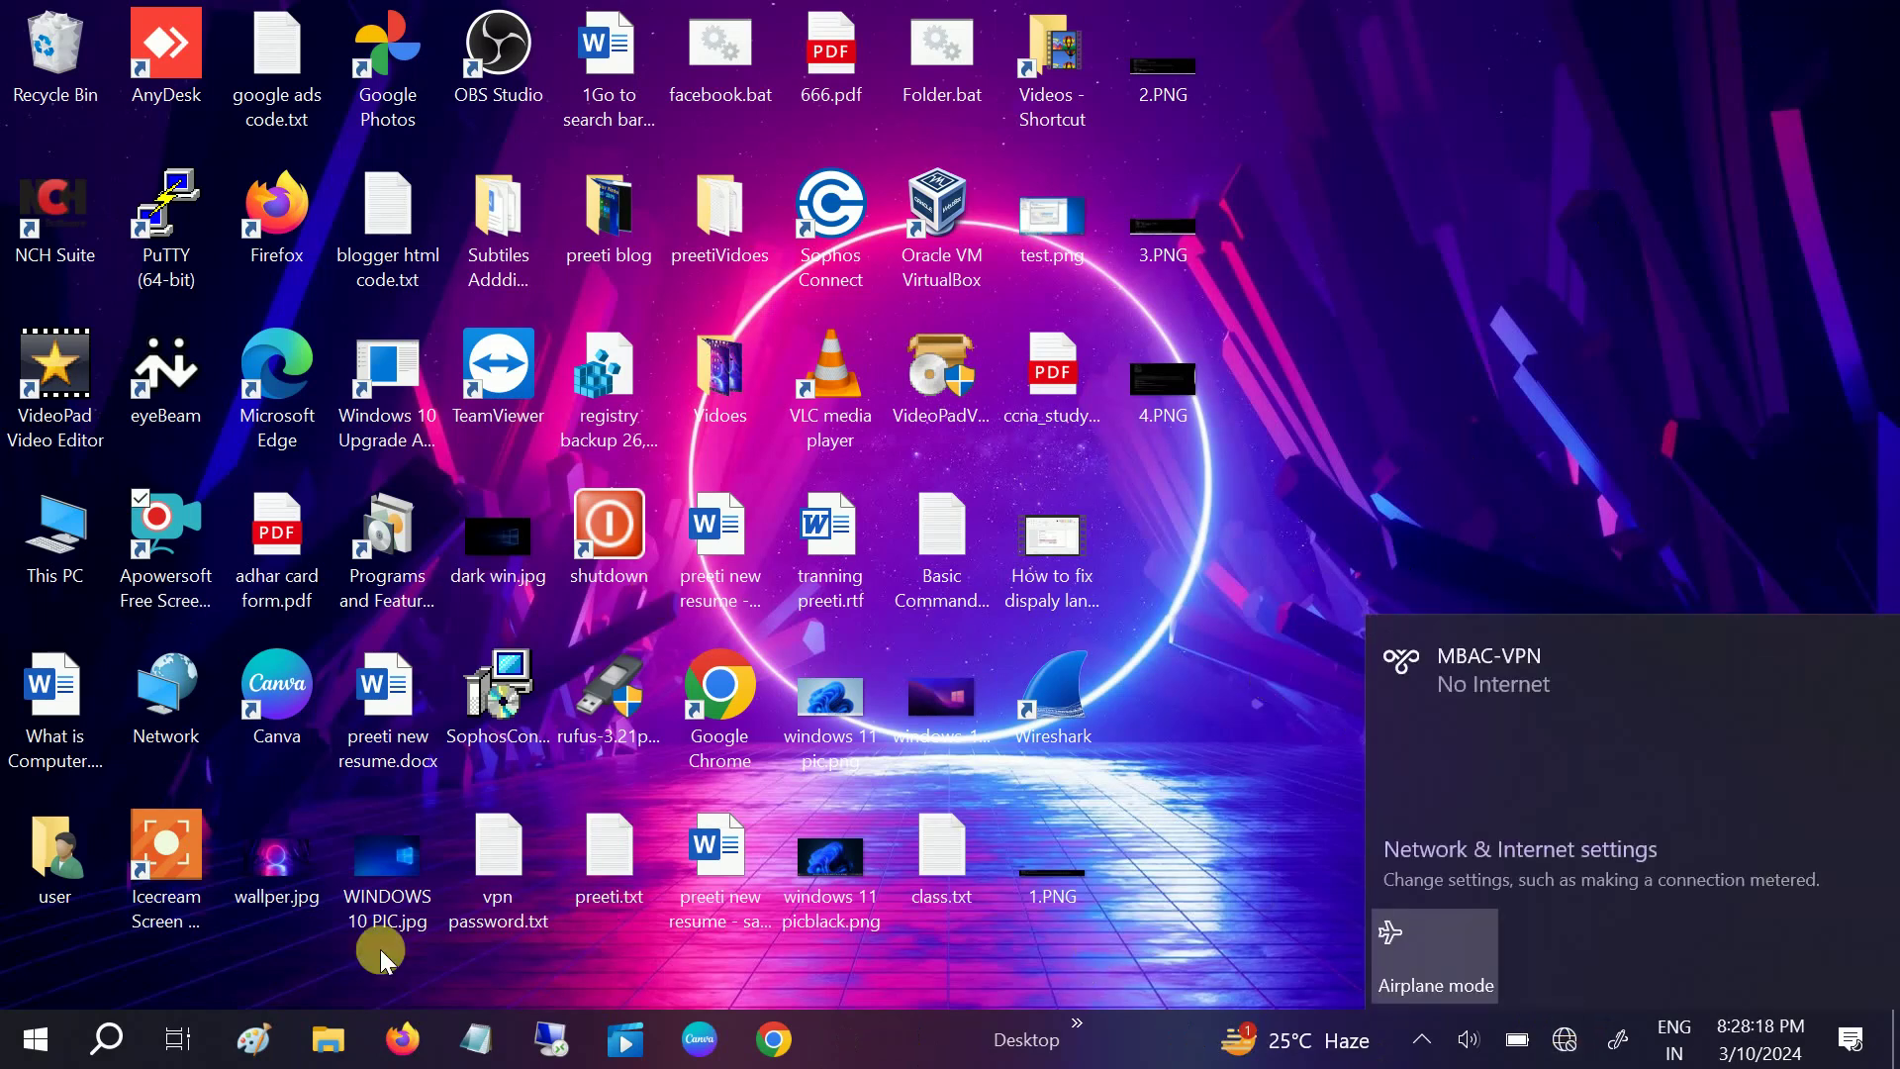
pyautogui.click(130, 1054)
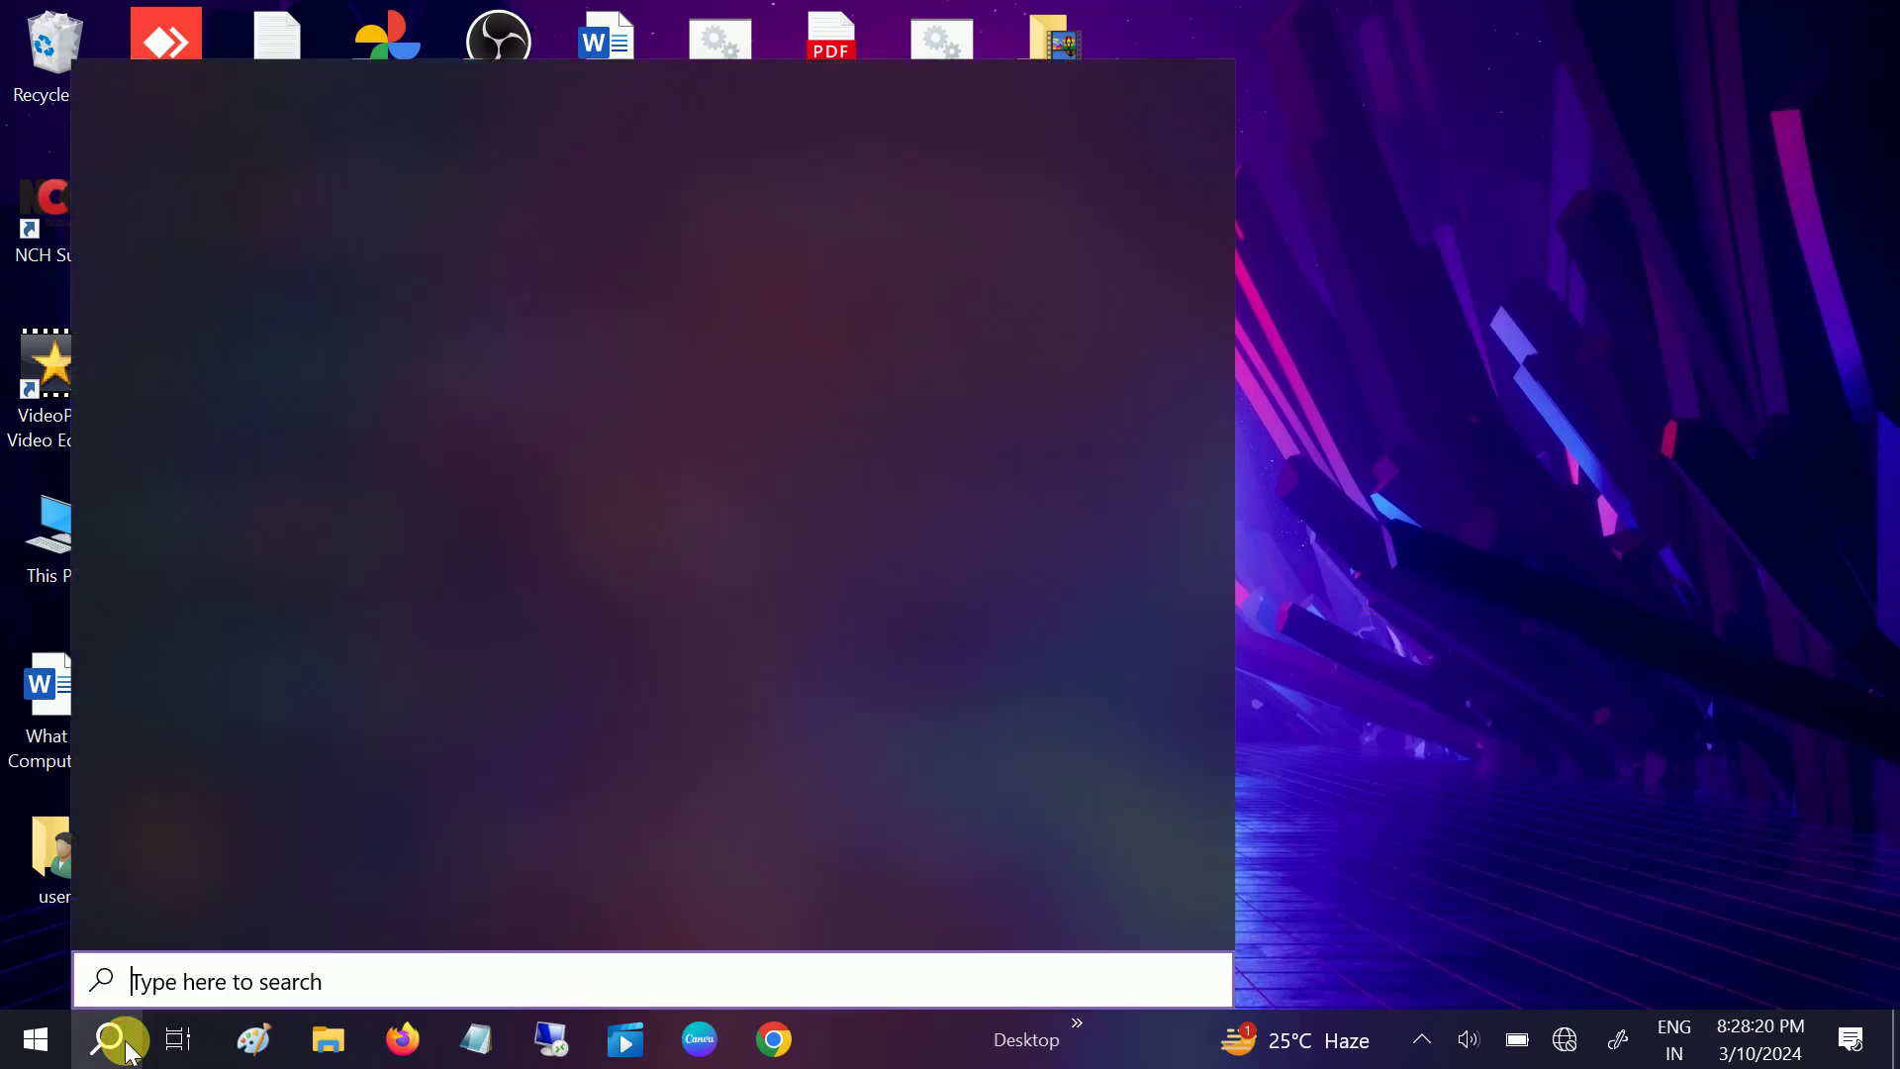
pyautogui.write('syse')
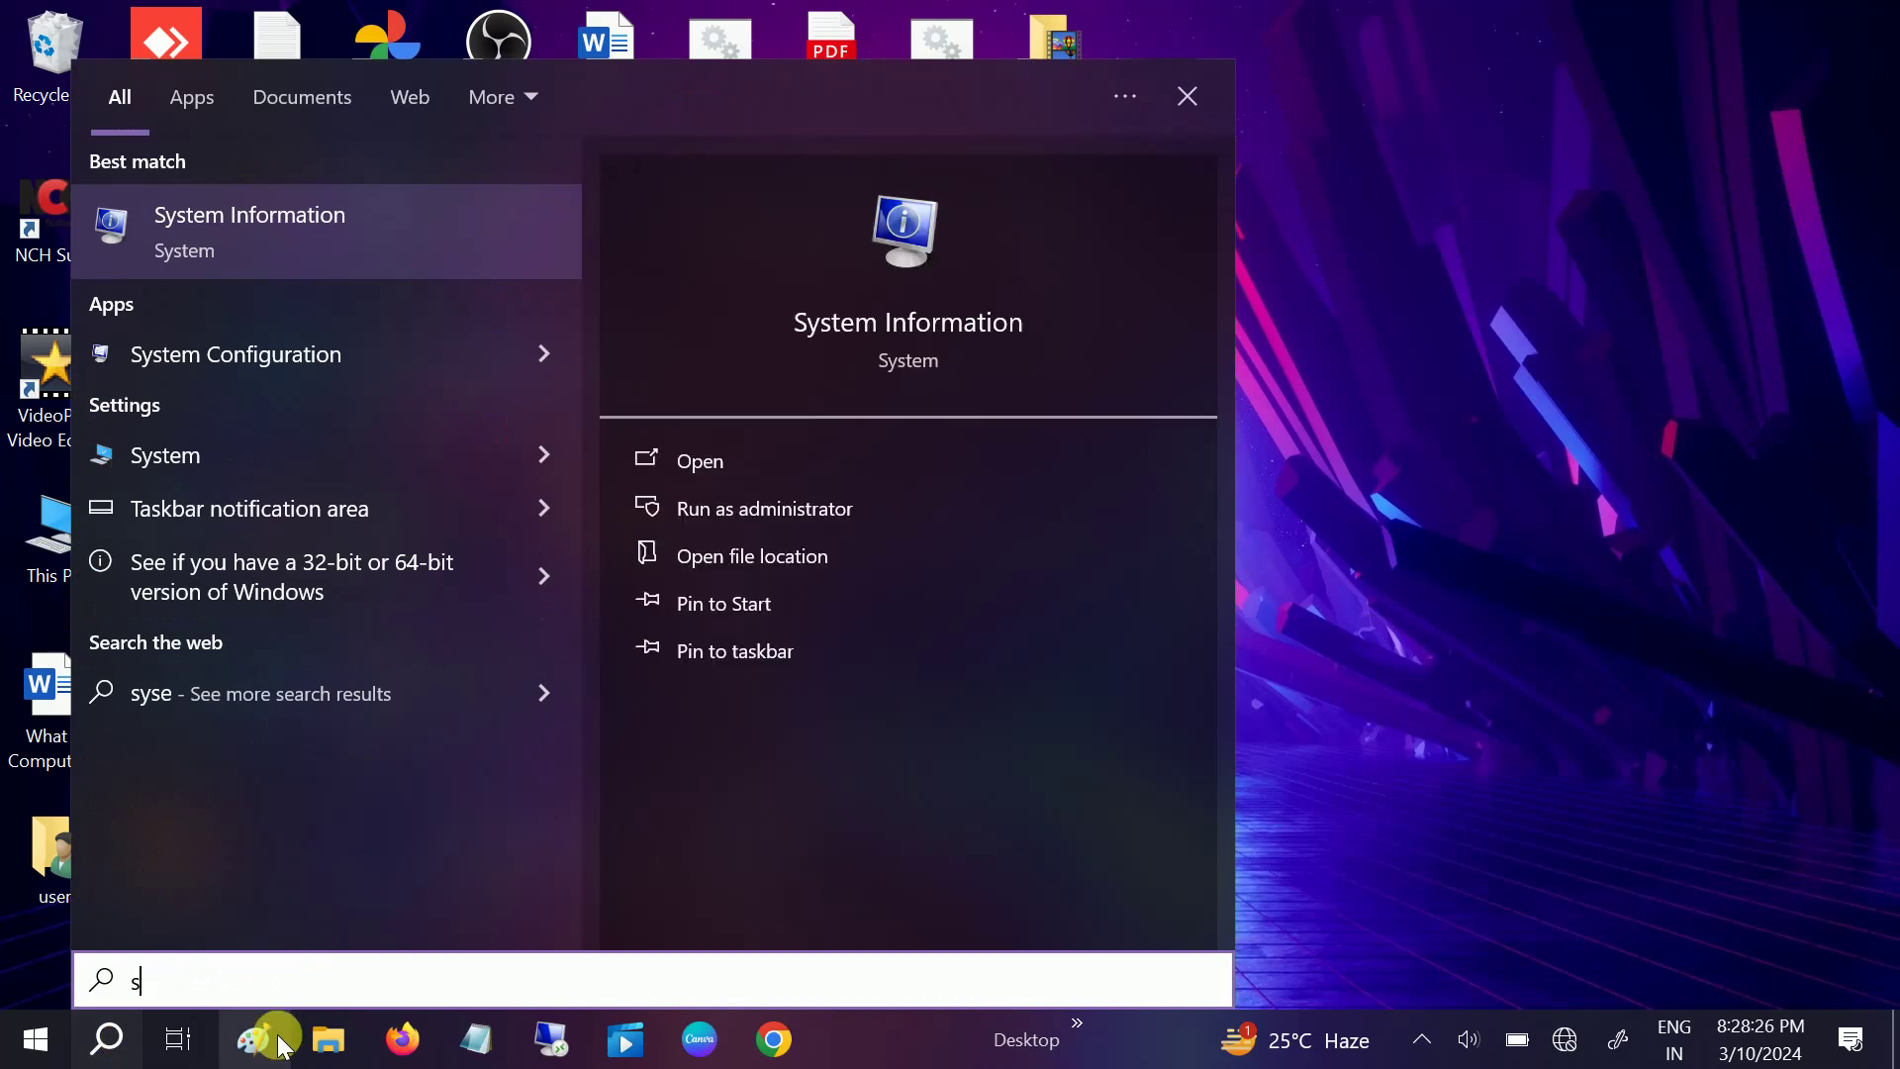
pyautogui.press('BackSpace')
pyautogui.write('restore')
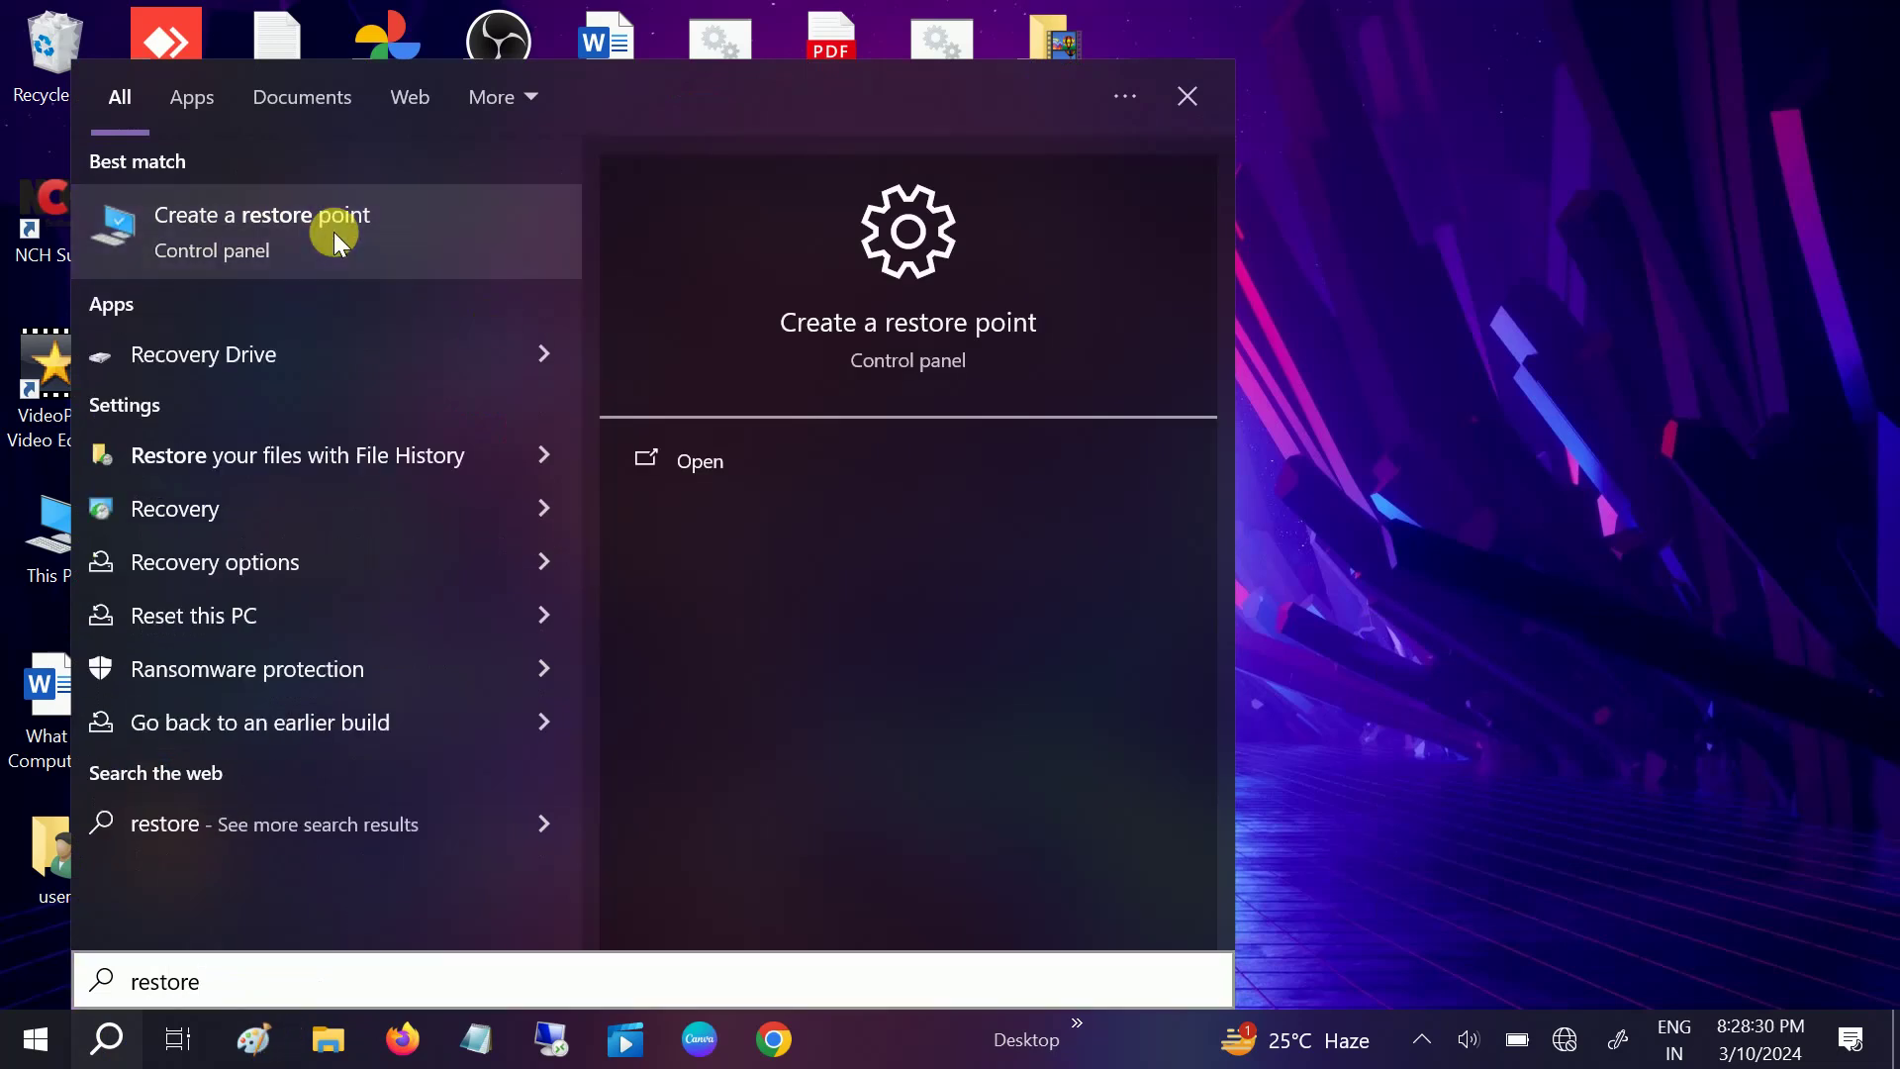
# Launch System Restore and select the 3/10/2024 8:38:15 AM 'Removed HP Software Framework' point.
pyautogui.click(334, 232)
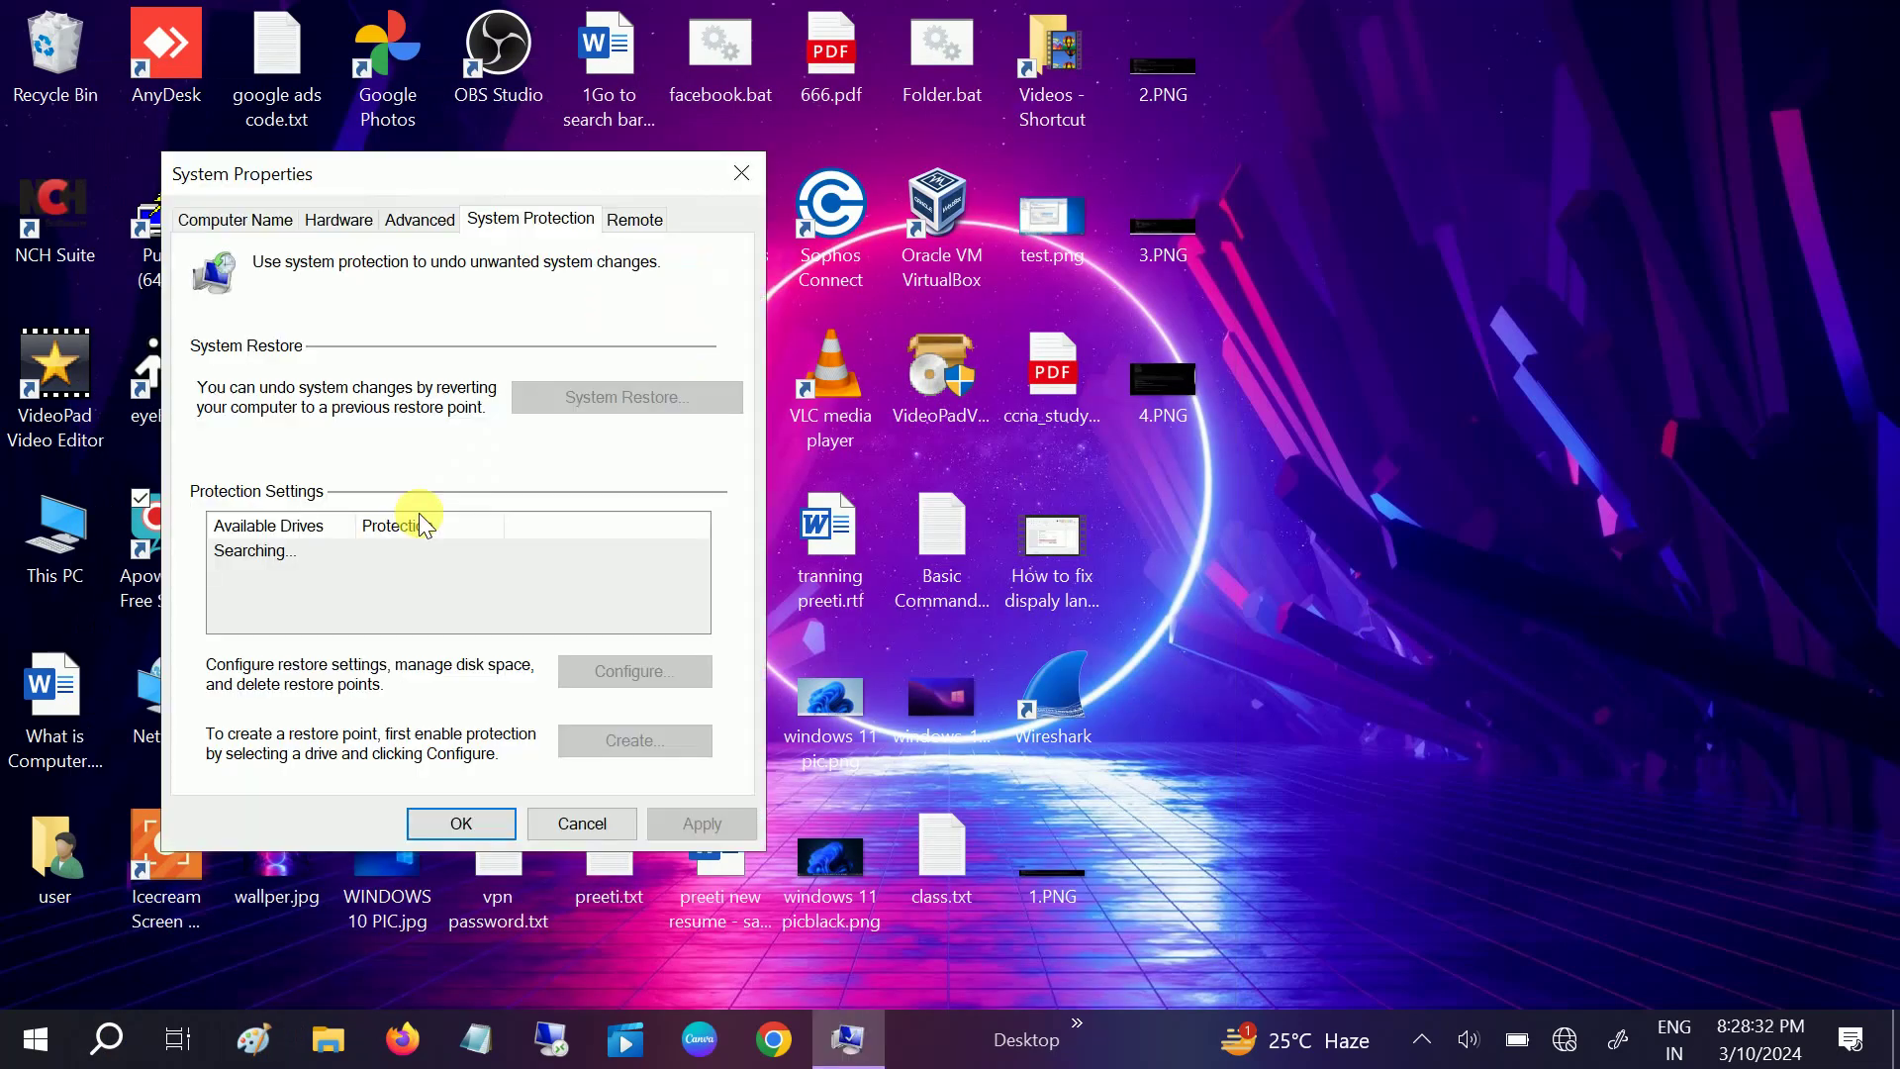
pyautogui.click(597, 408)
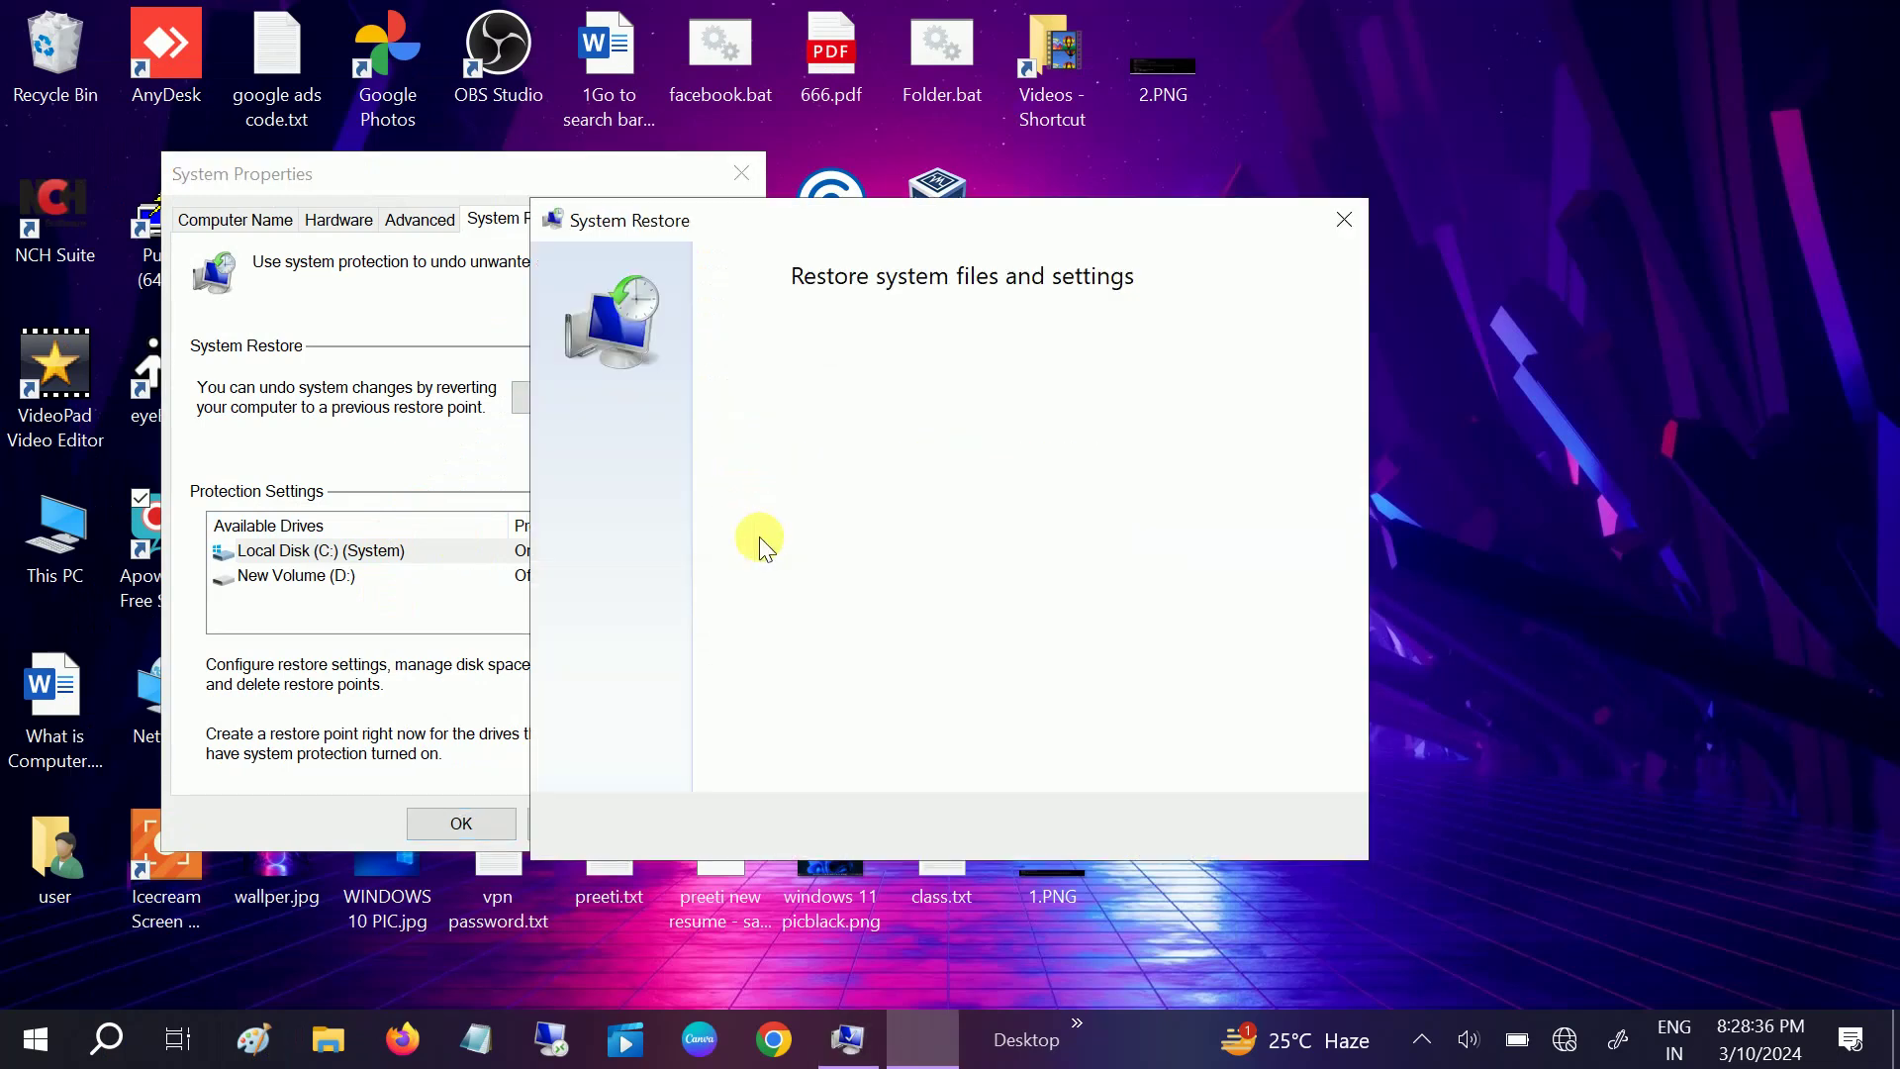
pyautogui.click(1171, 829)
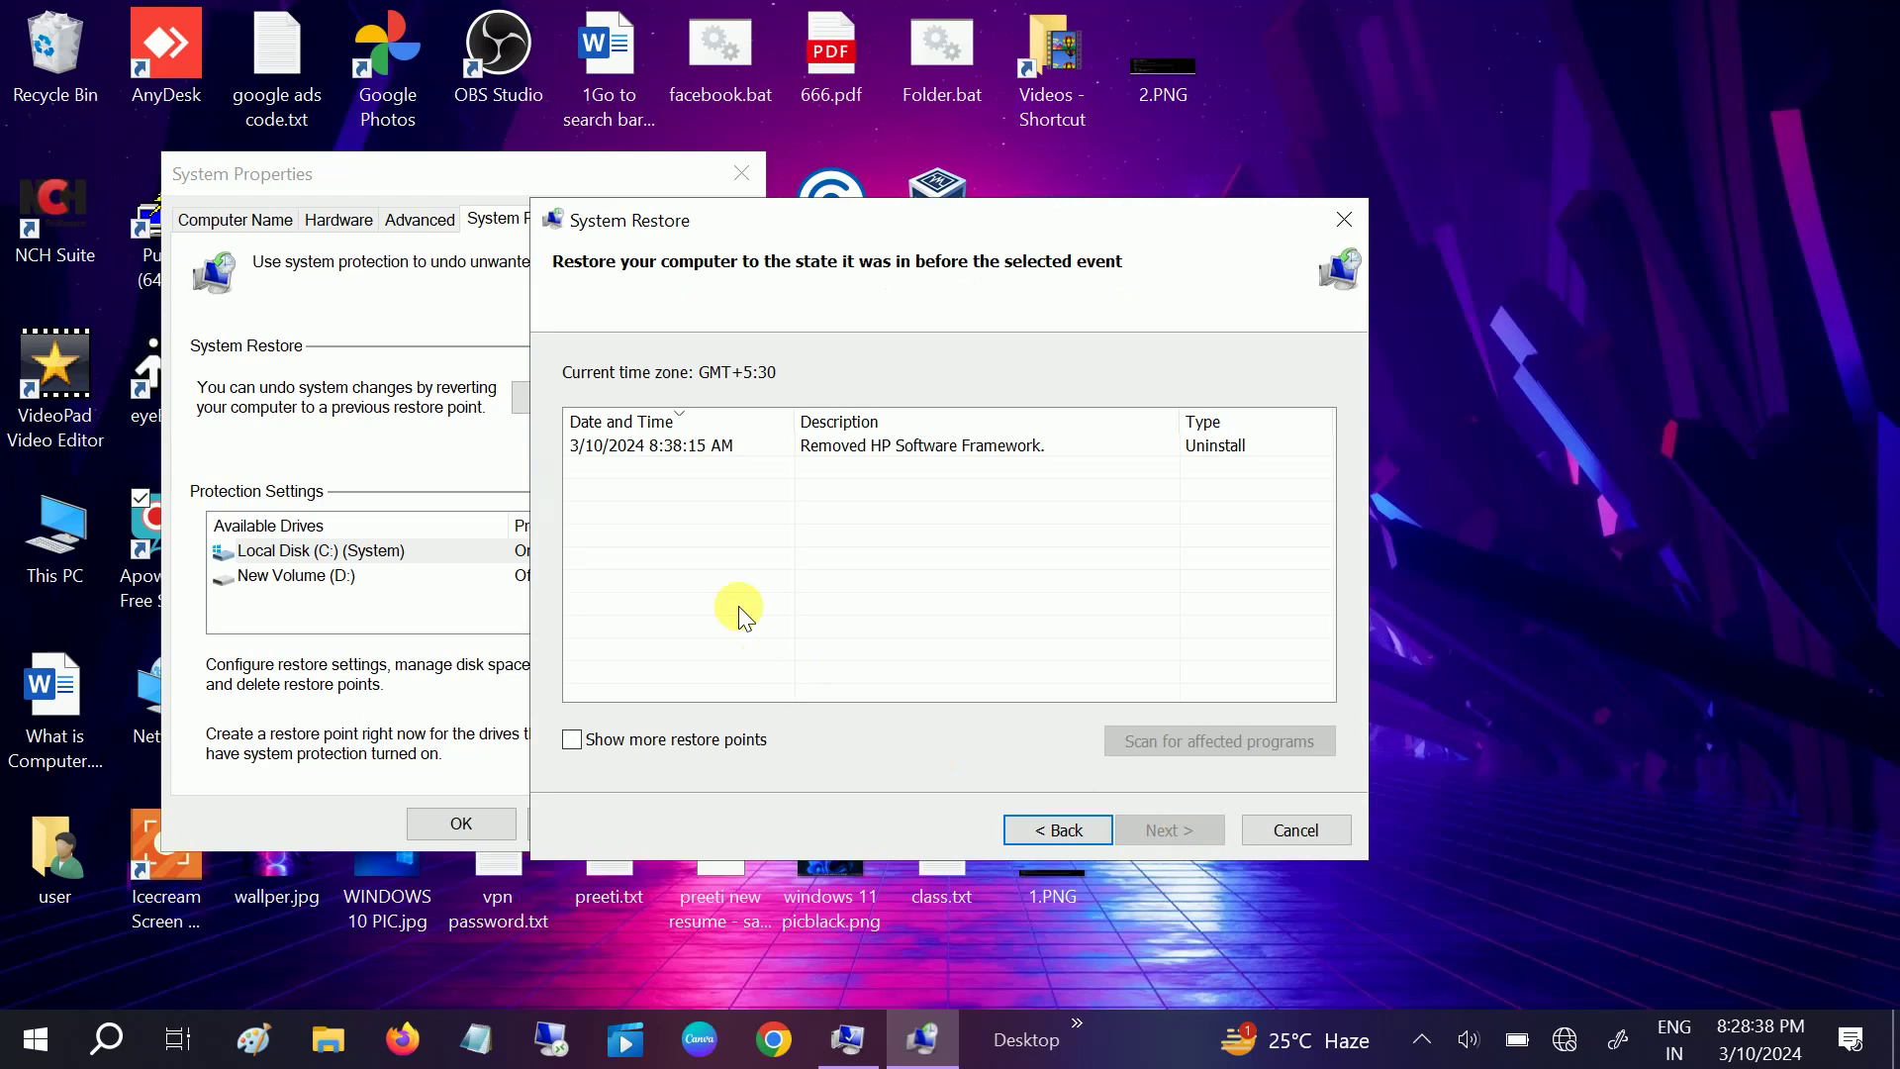
pyautogui.click(725, 457)
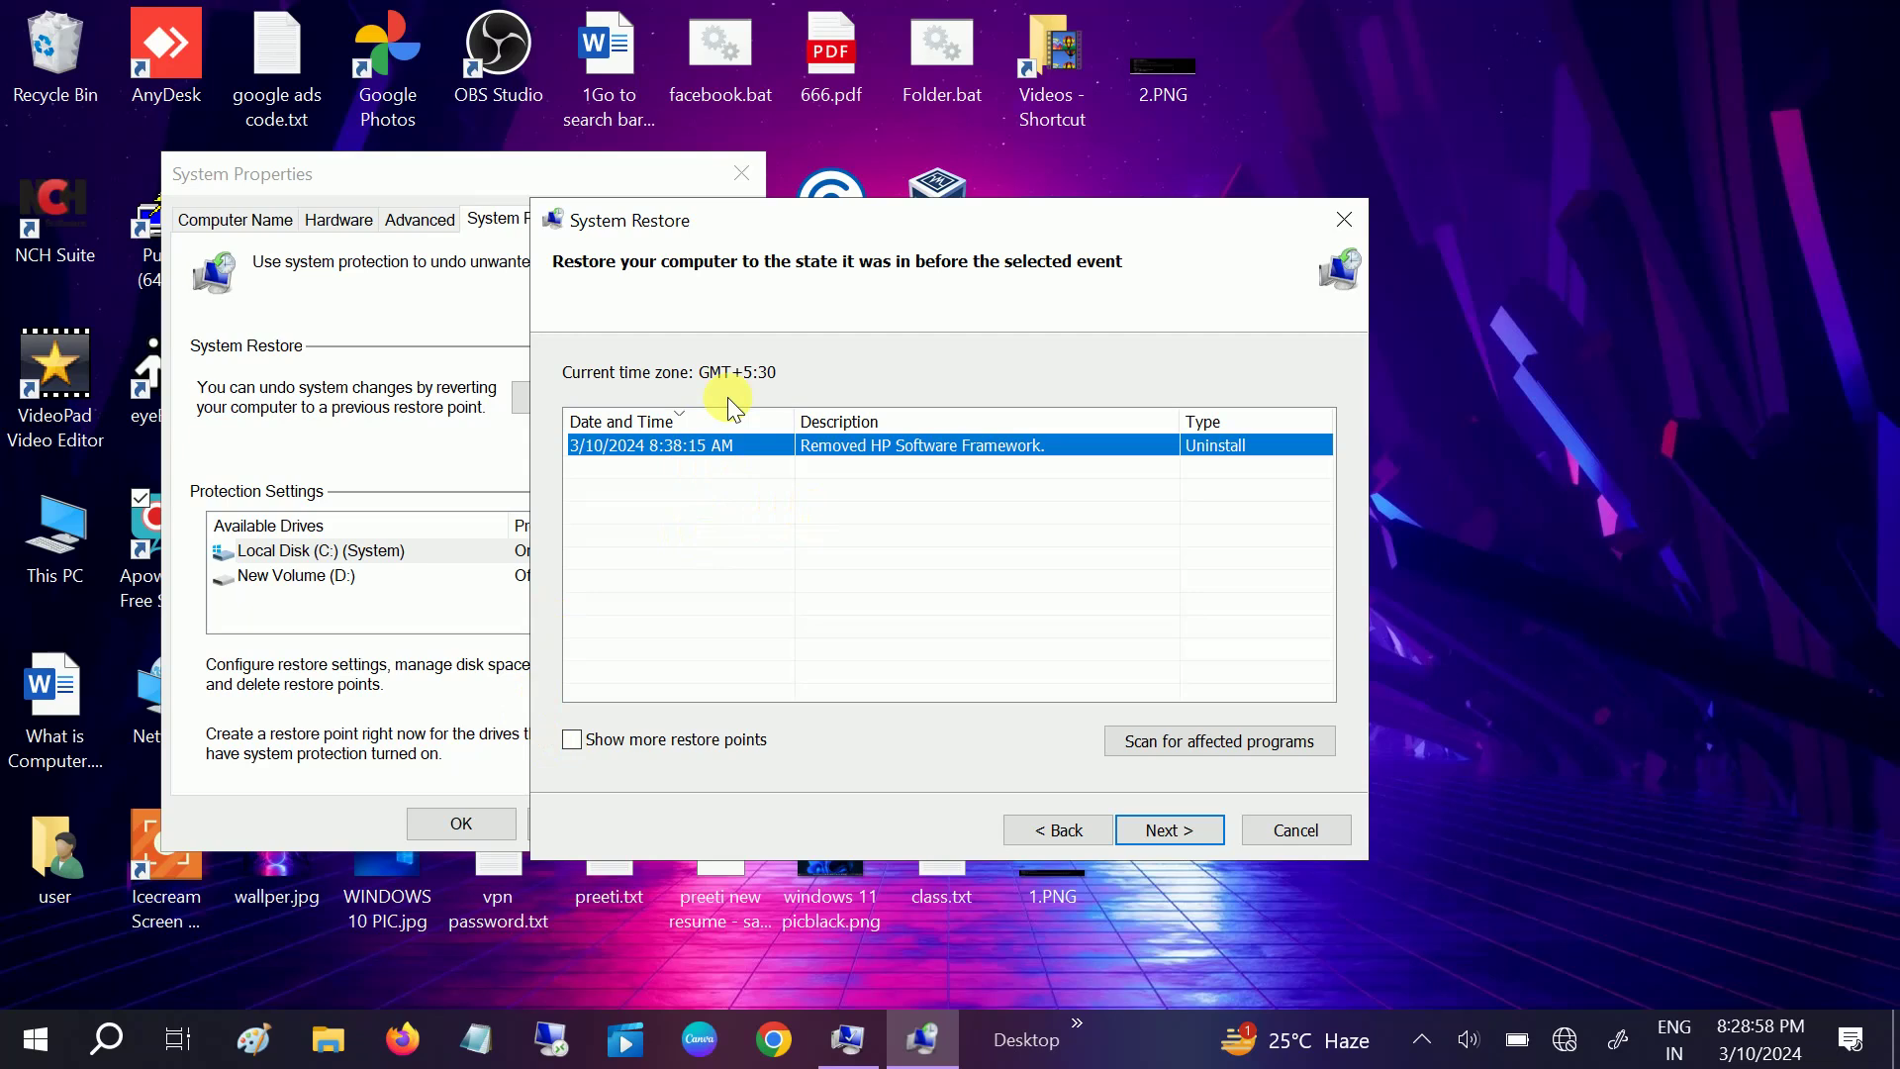
# Finish the wizard and confirm that the uninterruptible restore of drive C should begin.
pyautogui.click(1164, 830)
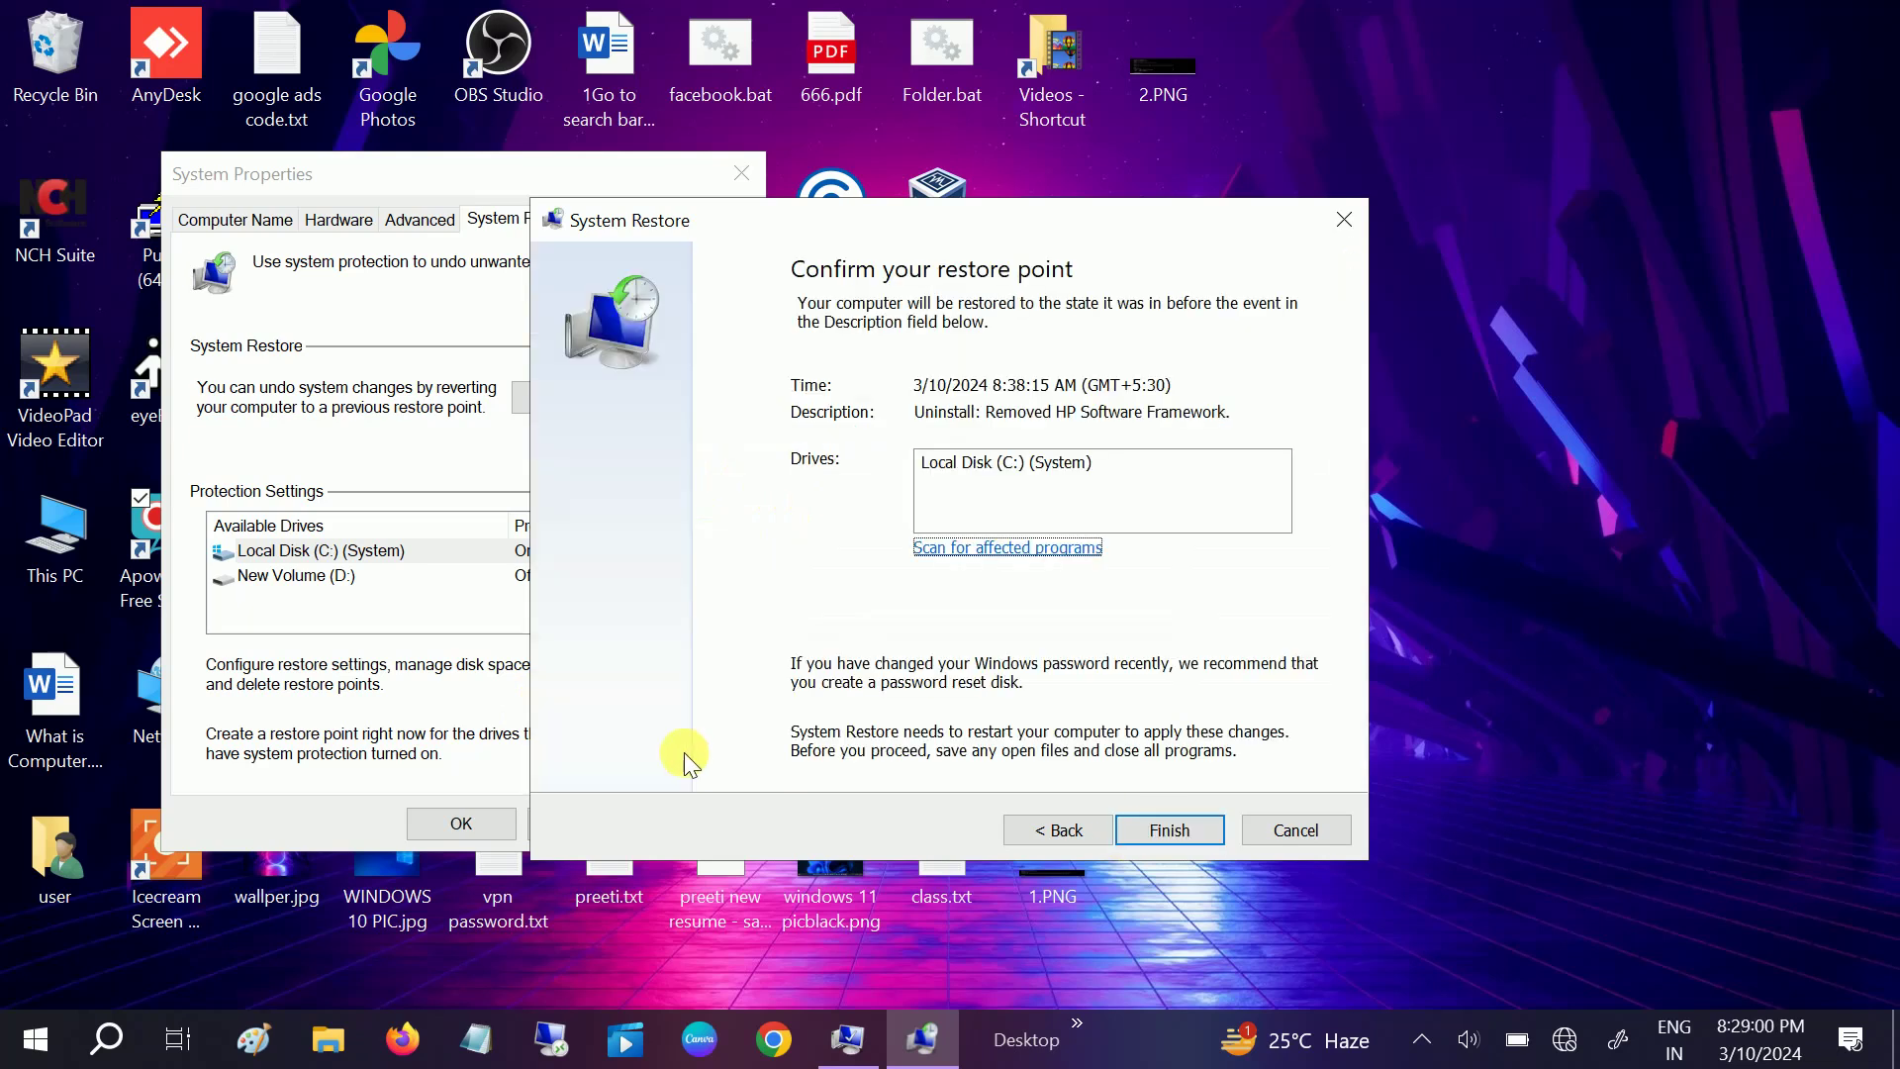
pyautogui.click(1159, 830)
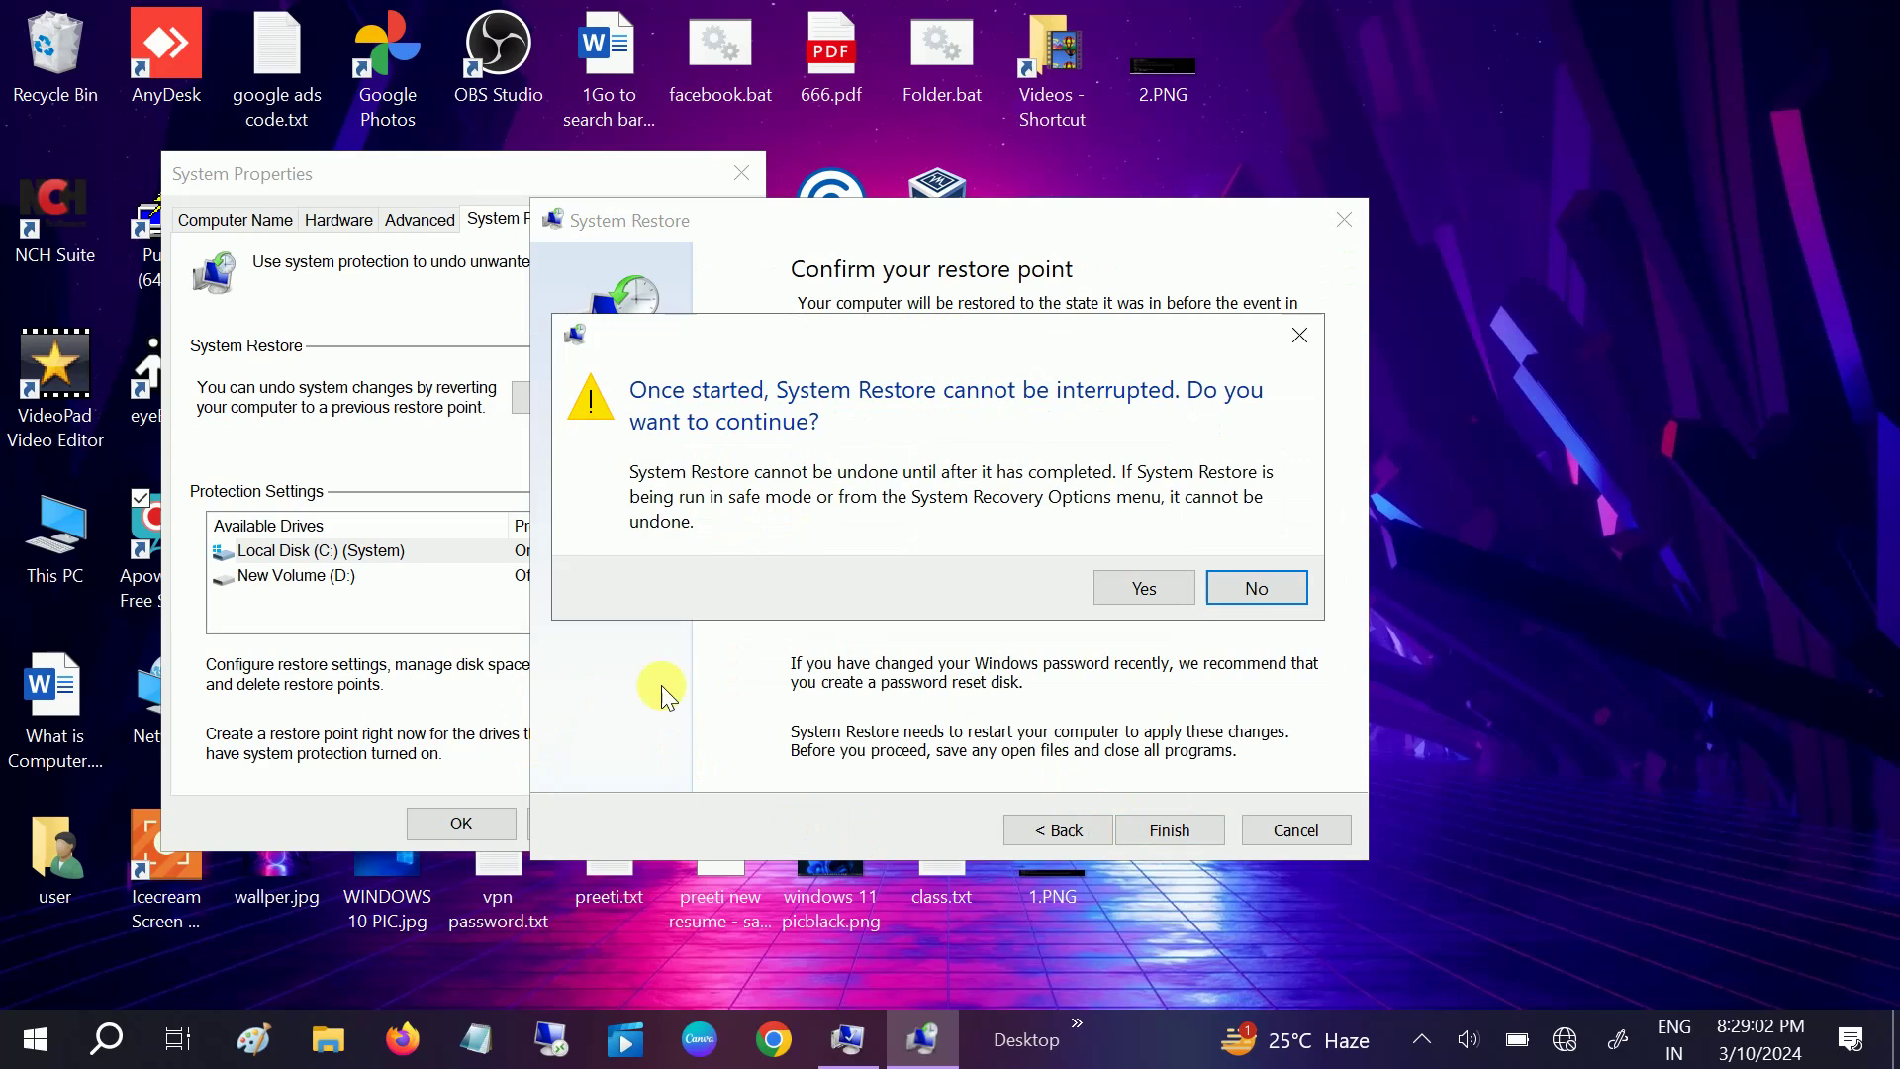